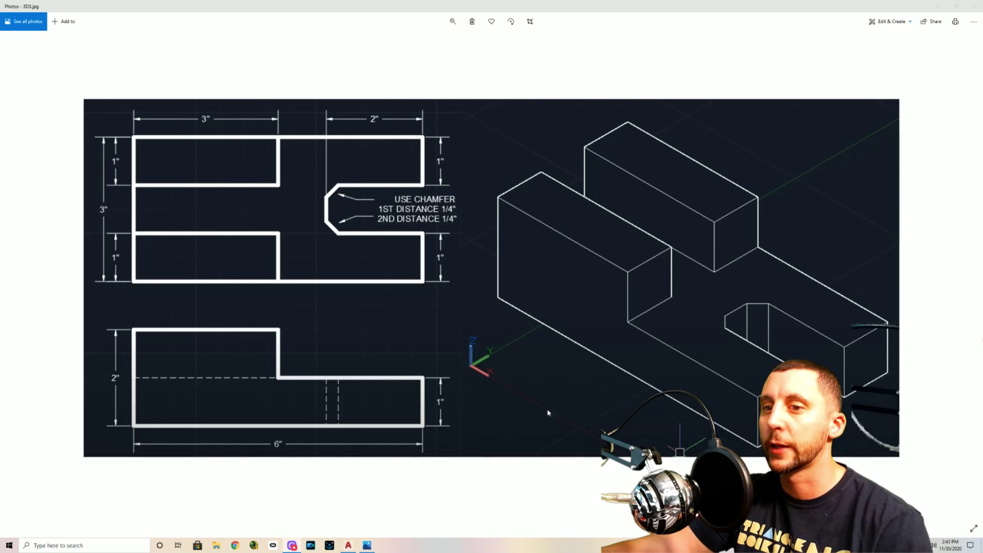
# Step: Switch from the reference image to AutoCAD and set the empty drawing to the Front view
pyautogui.moveTo(350, 549)
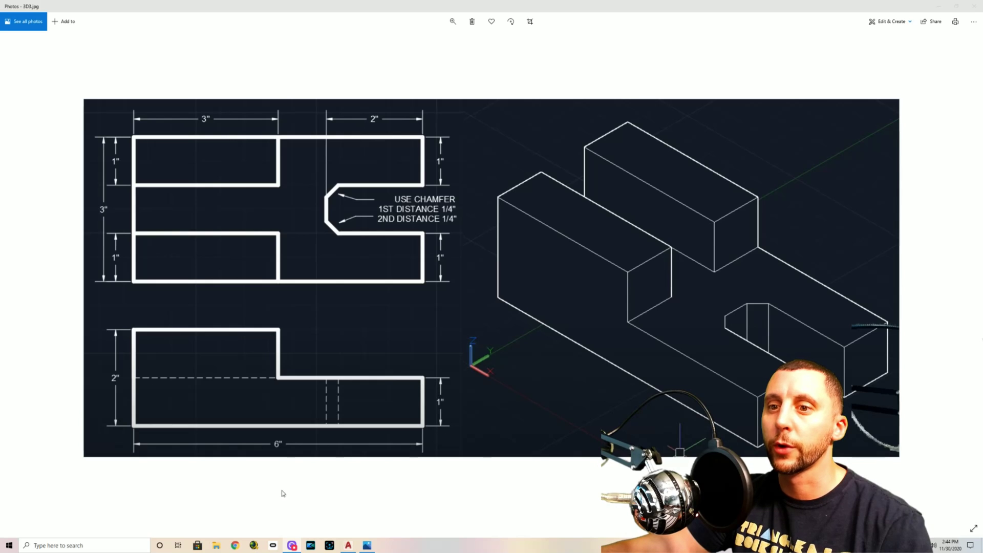
pyautogui.click(348, 545)
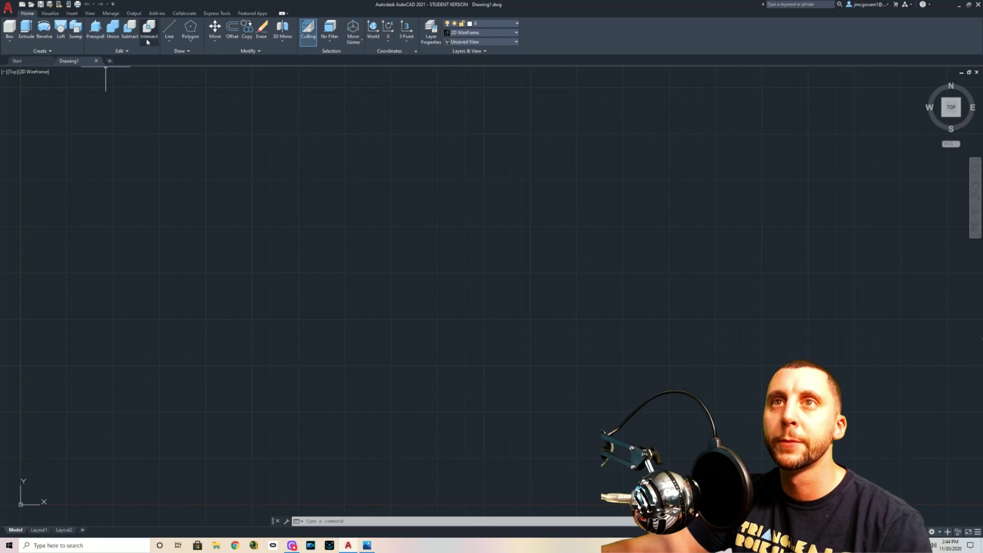
pyautogui.click(13, 72)
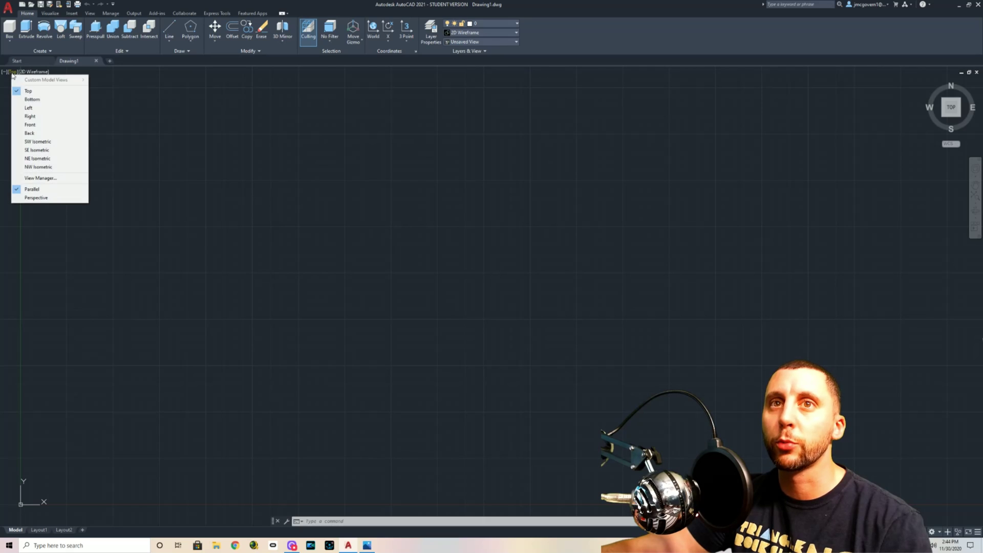
pyautogui.click(46, 126)
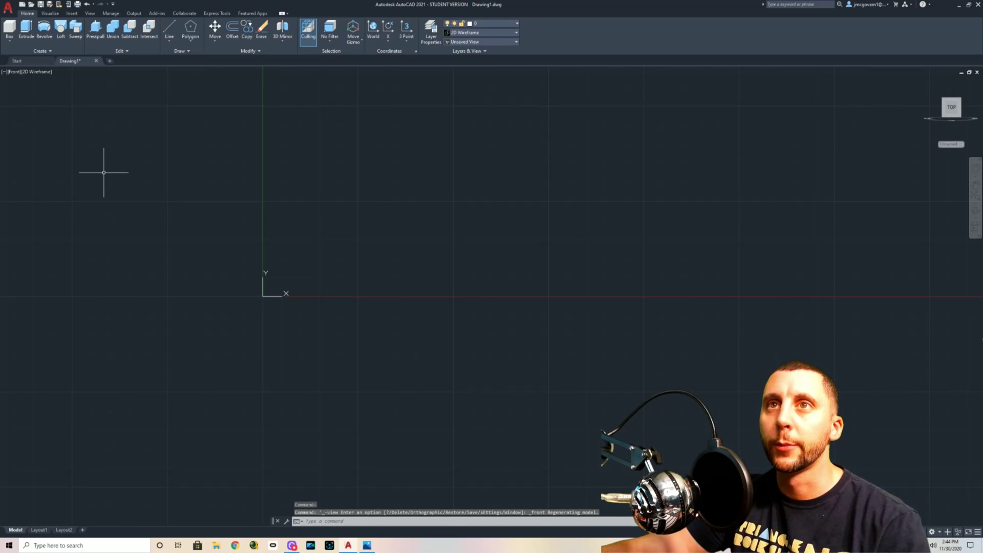
# Step: Start the L-shaped front profile with lines running 2 units down and 6 units right
pyautogui.click(169, 28)
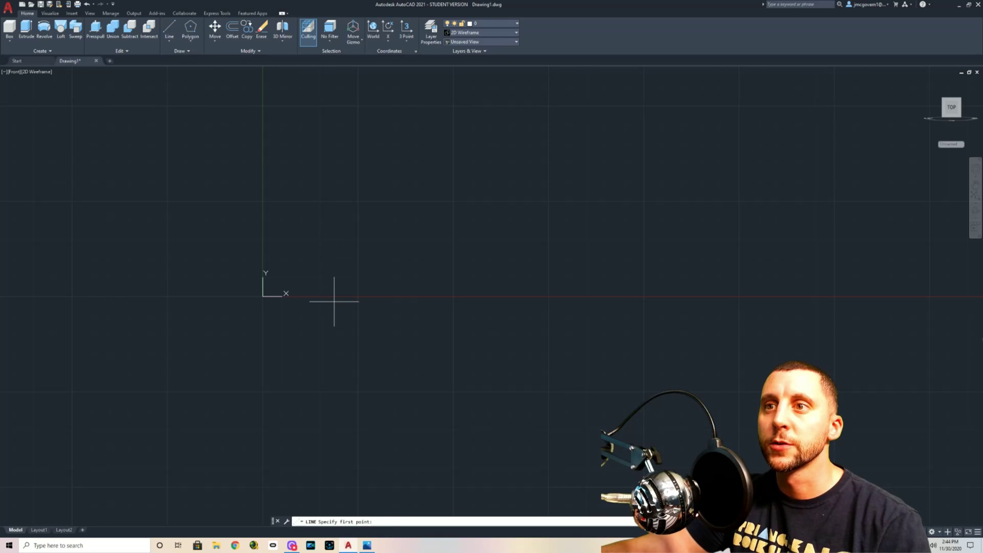
pyautogui.click(334, 301)
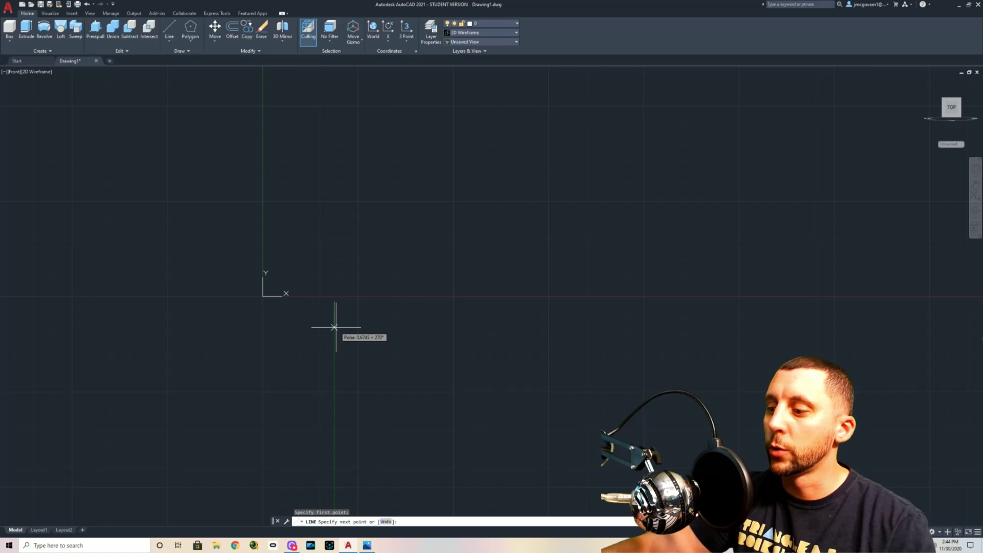
pyautogui.write('2')
pyautogui.press('Return')
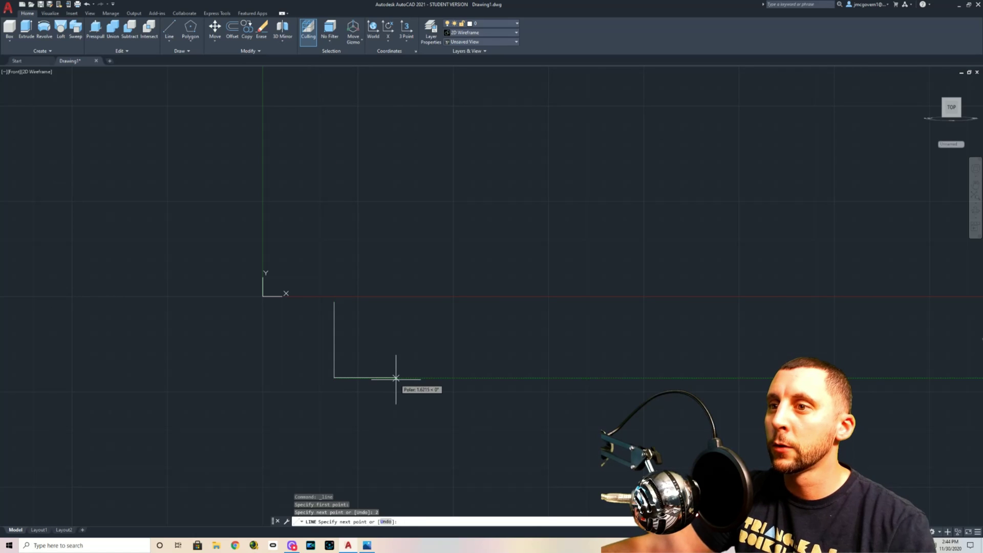
pyautogui.write('6')
pyautogui.press('Return')
pyautogui.write('11')
pyautogui.press('Return')
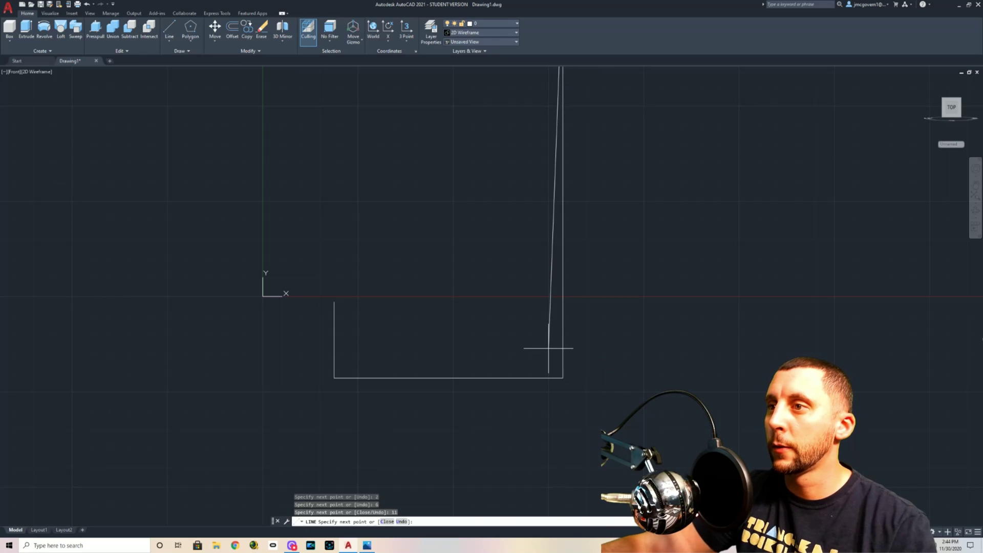
pyautogui.hotkey('ctrl', 'z')
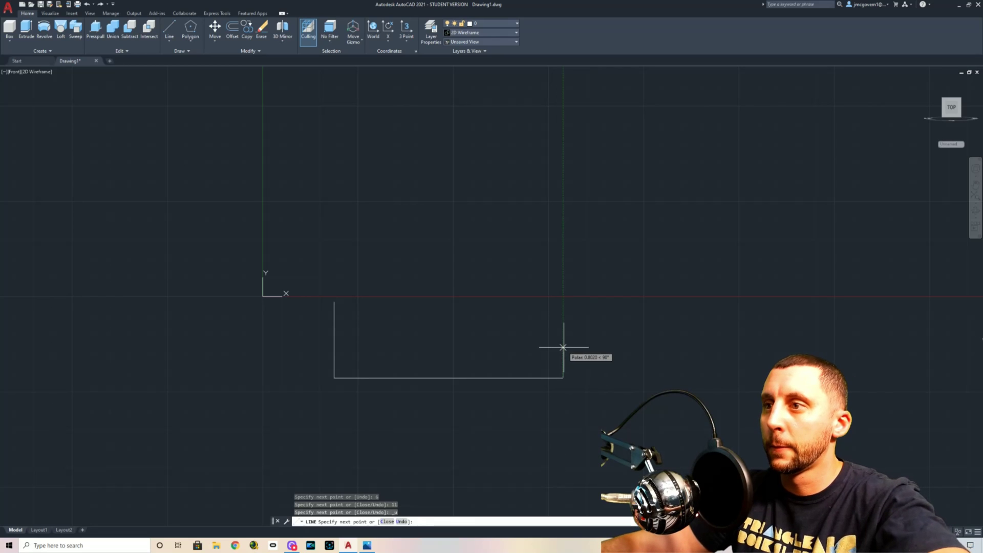
# Step: Complete the front profile with lines 1 unit up, 3 units left and 1 unit up, closing it at the starting corner
pyautogui.write('1')
pyautogui.press('Return')
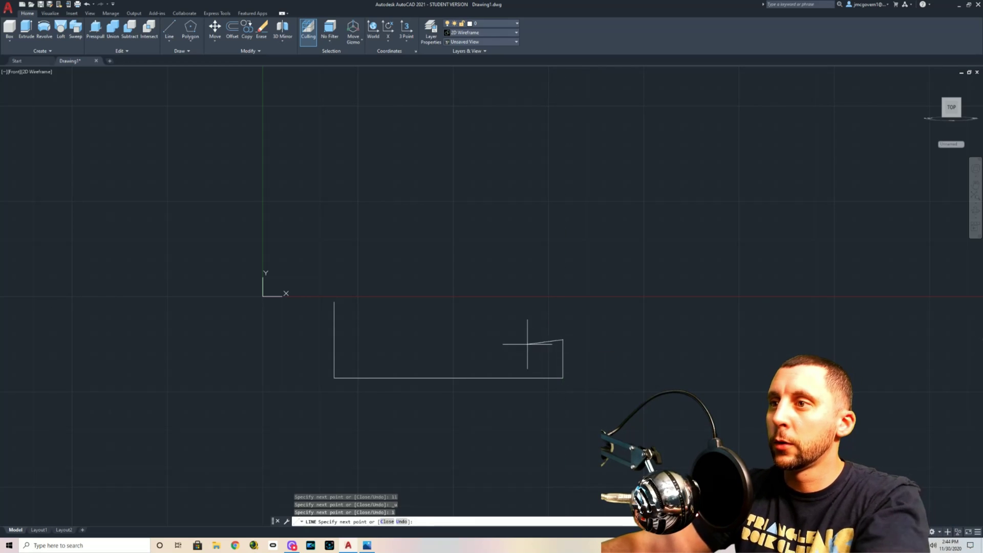
pyautogui.write('3')
pyautogui.press('Return')
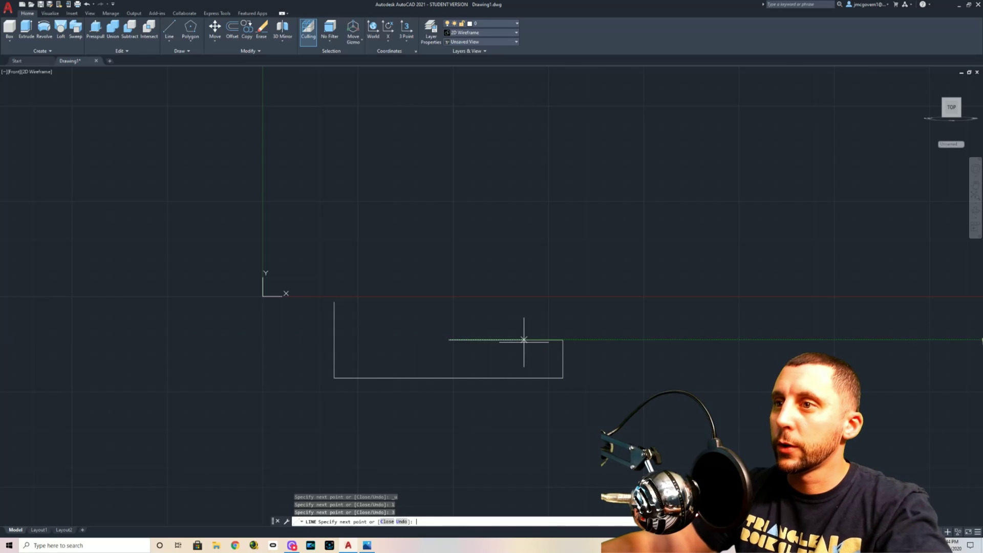
pyautogui.write('1')
pyautogui.press('Return')
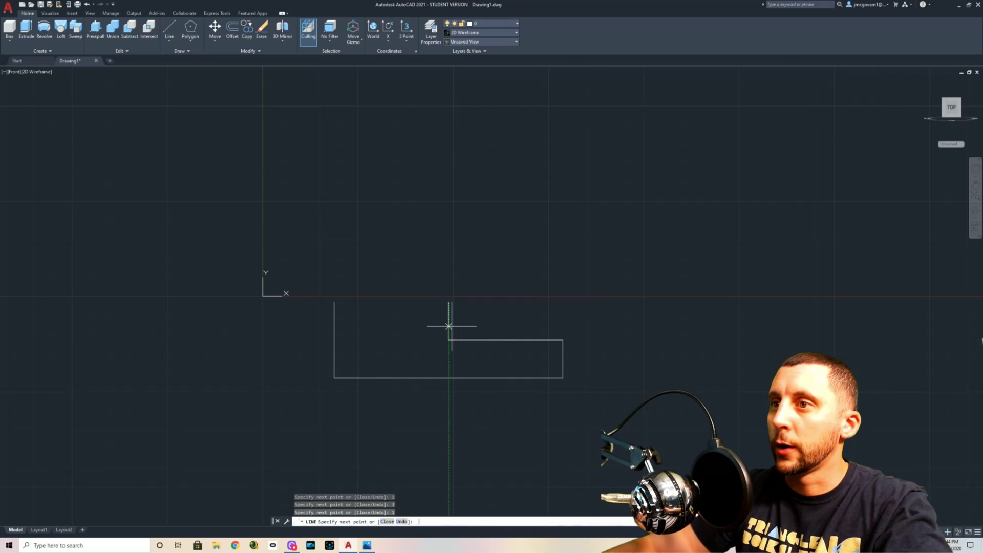
pyautogui.click(336, 302)
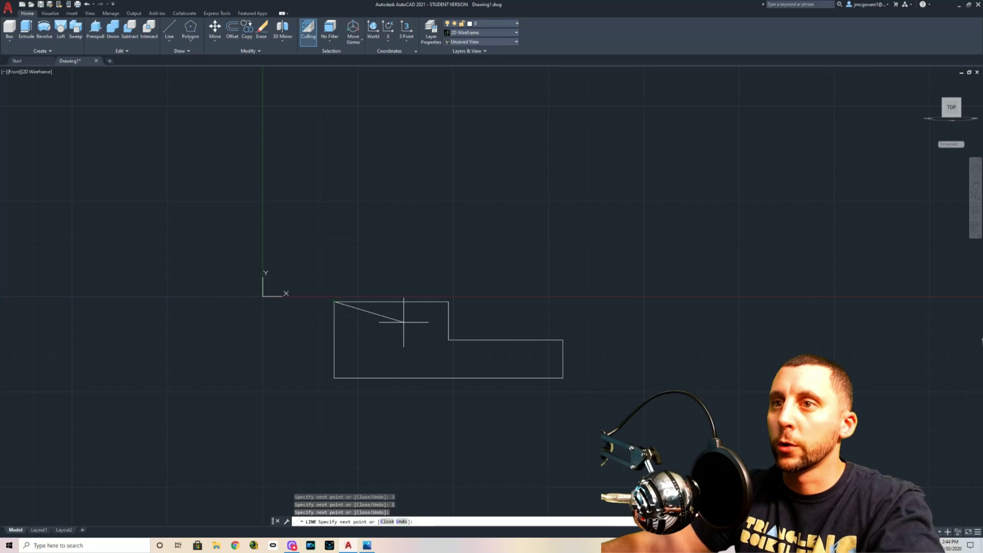
pyautogui.press('Escape')
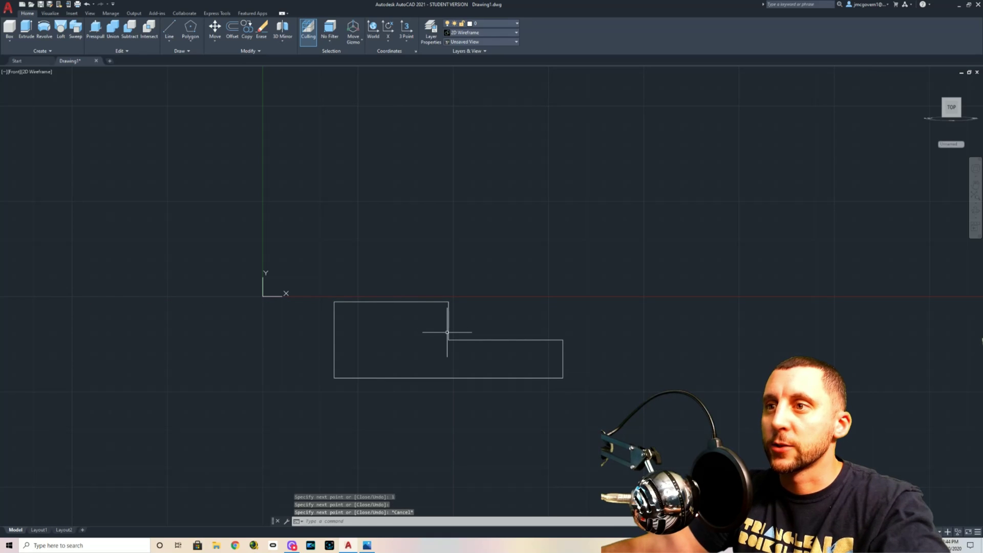
# Step: Offset the upper edge of the front profile 1 unit upward as the base line for the top view
pyautogui.hotkey('alt', 'Tab')
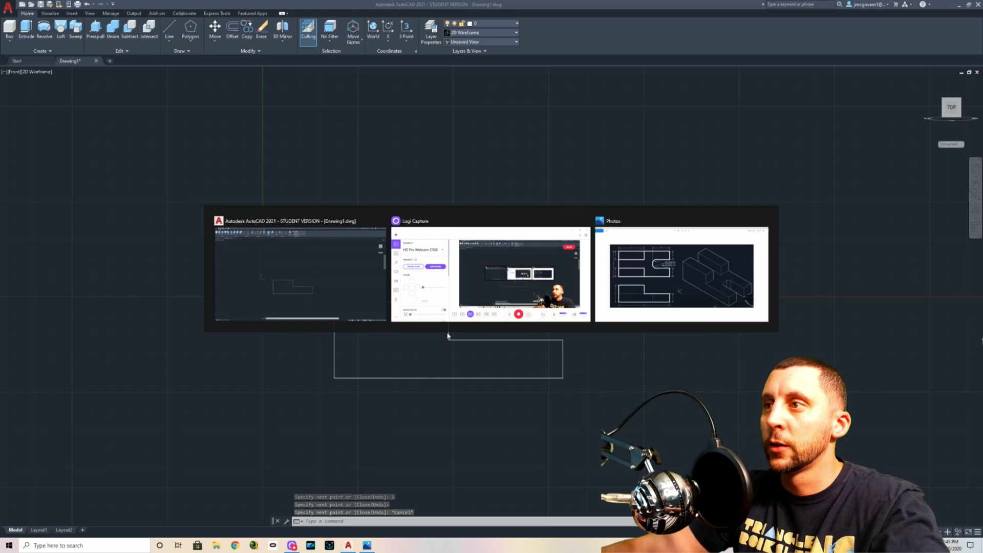
pyautogui.hotkey('alt', 'Tab')
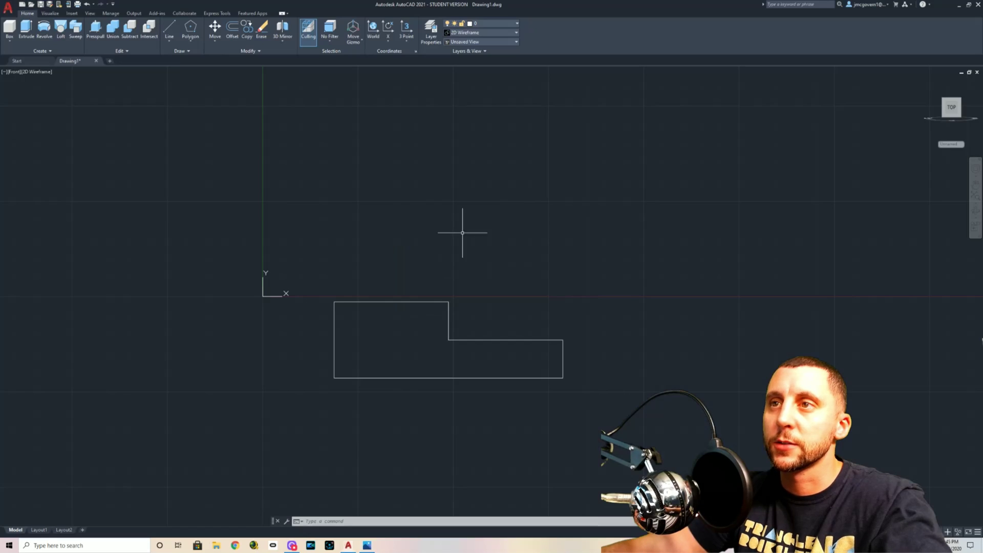
pyautogui.click(232, 30)
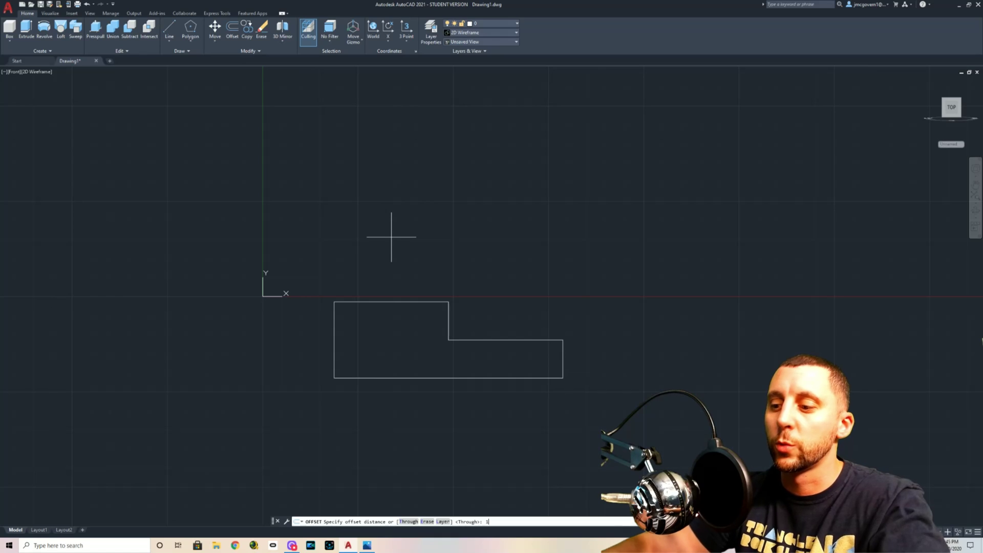
pyautogui.write('1')
pyautogui.press('Return')
pyautogui.click(388, 298)
pyautogui.click(450, 288)
pyautogui.press('Escape')
# Step: Stretch the right end of the offset line until it aligns with the right edge of the front profile
pyautogui.click(452, 260)
pyautogui.click(447, 267)
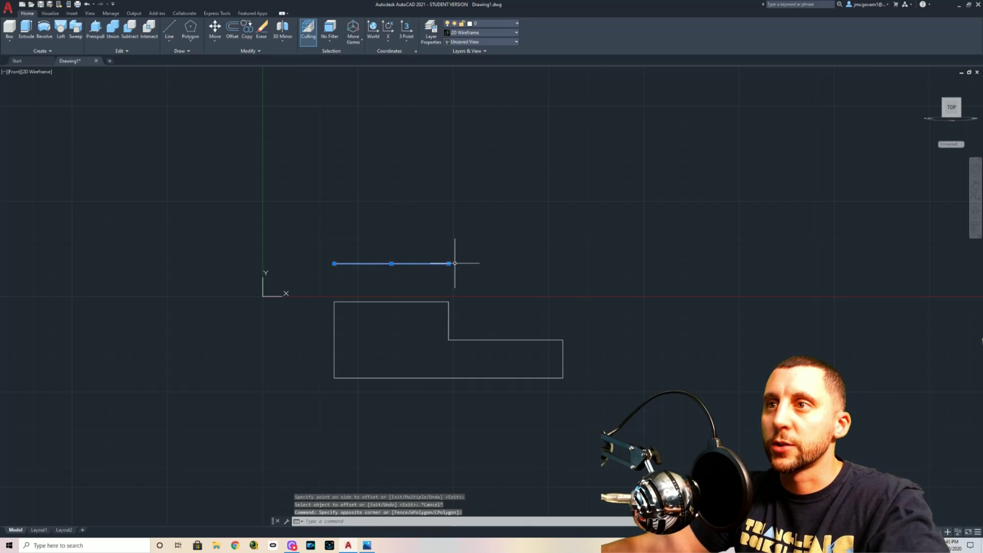
pyautogui.click(449, 264)
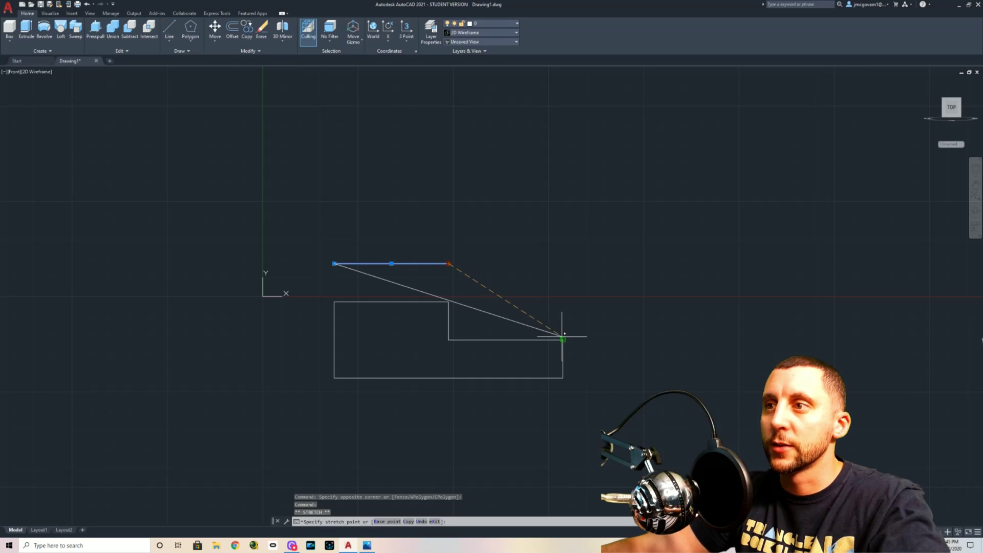
pyautogui.click(563, 263)
pyautogui.press('Escape')
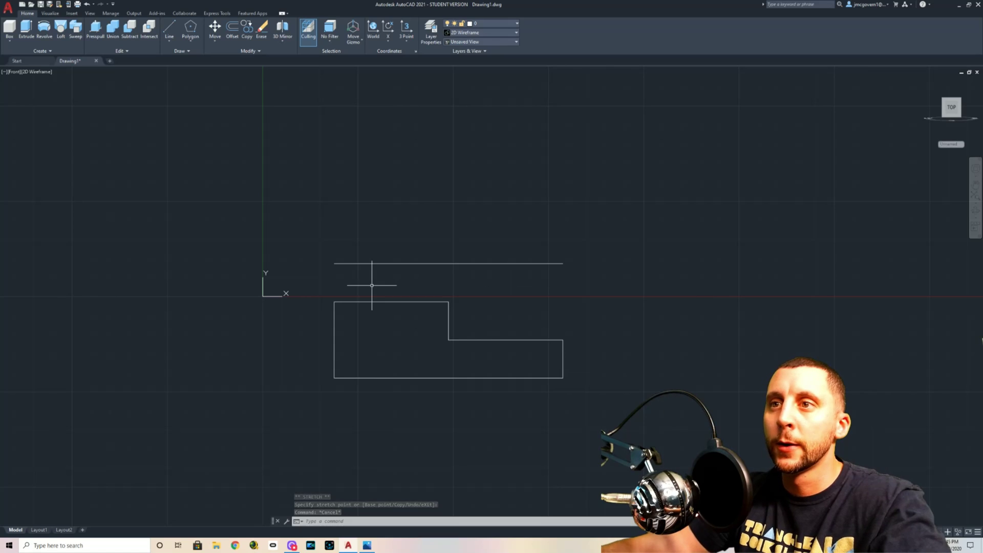
# Step: Draw the top view outline from the base line's left end, 3 units up and 6 units right, closing at the base line's right end
pyautogui.write('l')
pyautogui.press('Return')
pyautogui.click(334, 263)
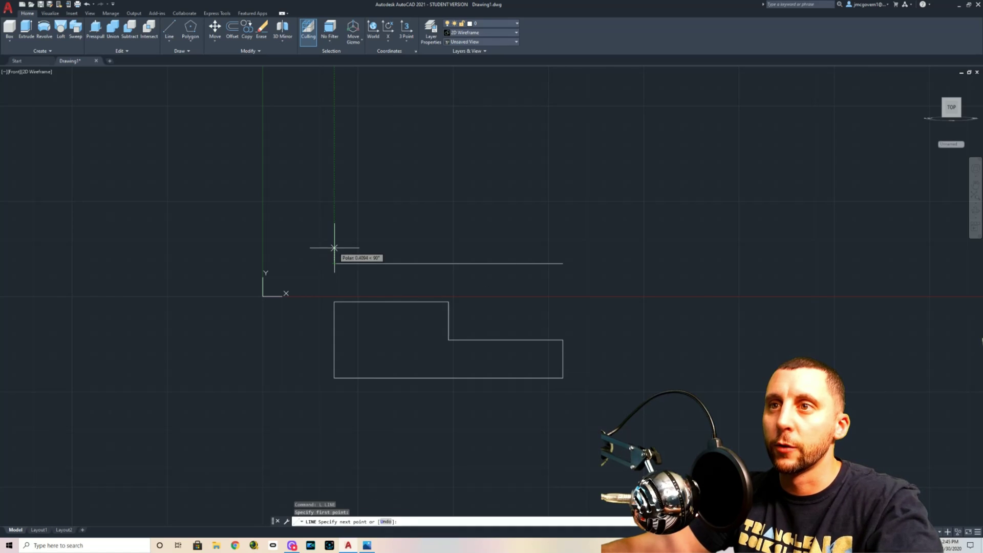
pyautogui.write('3')
pyautogui.press('Return')
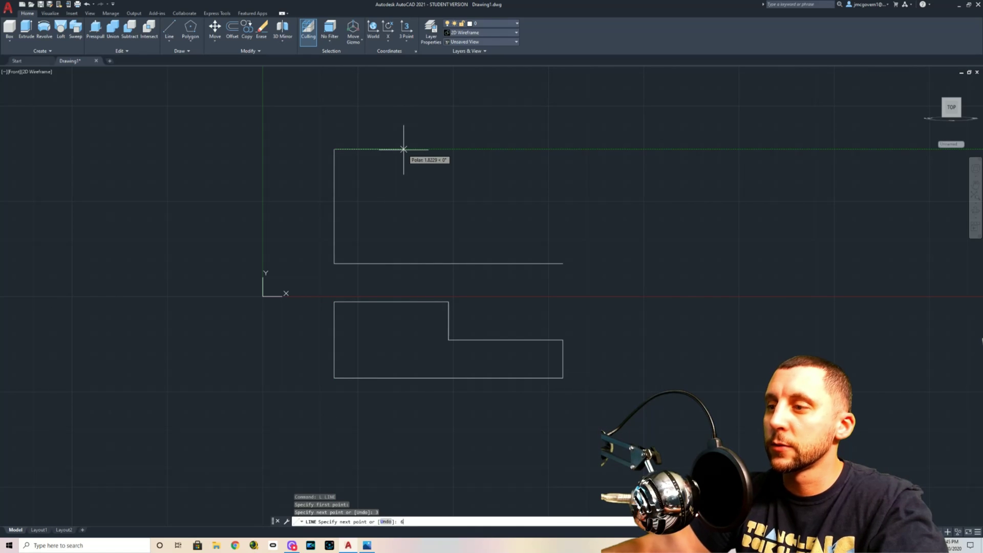
pyautogui.write('6')
pyautogui.press('Return')
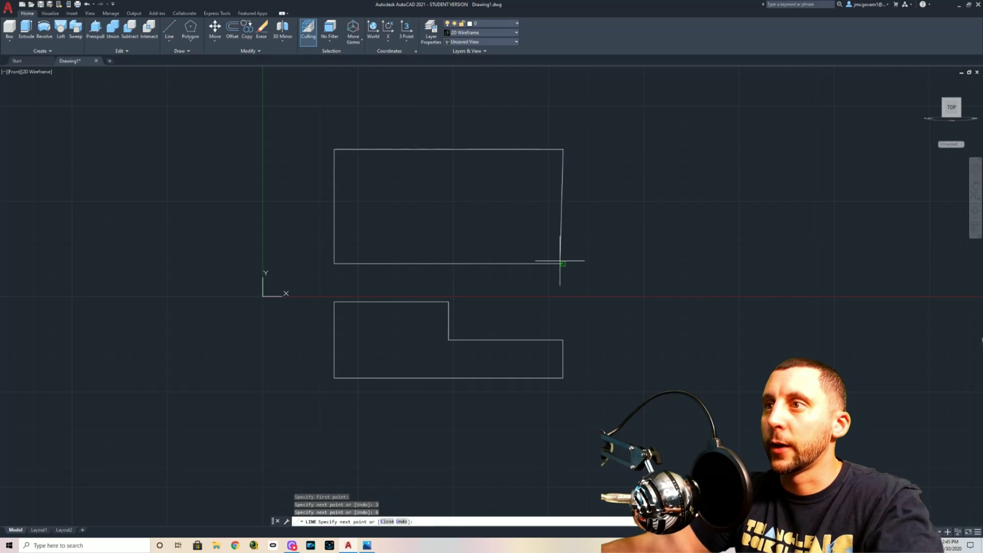
pyautogui.press('Escape')
pyautogui.moveTo(544, 291); pyautogui.dragTo(435, 294, button='middle')
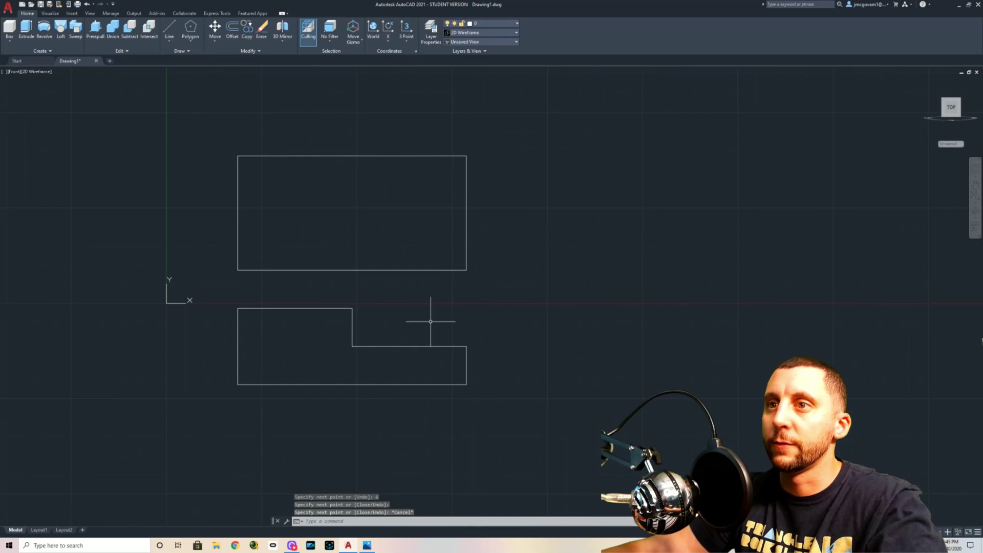
# Step: Check in the object snap settings that the Endpoint, Midpoint, Center and Intersection snaps are enabled
pyautogui.click(169, 30)
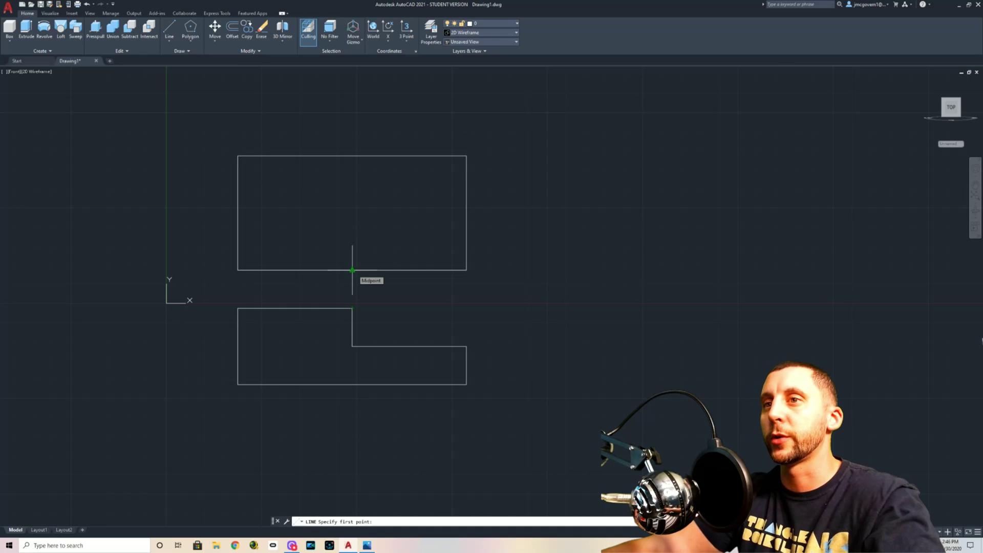
pyautogui.press('Escape')
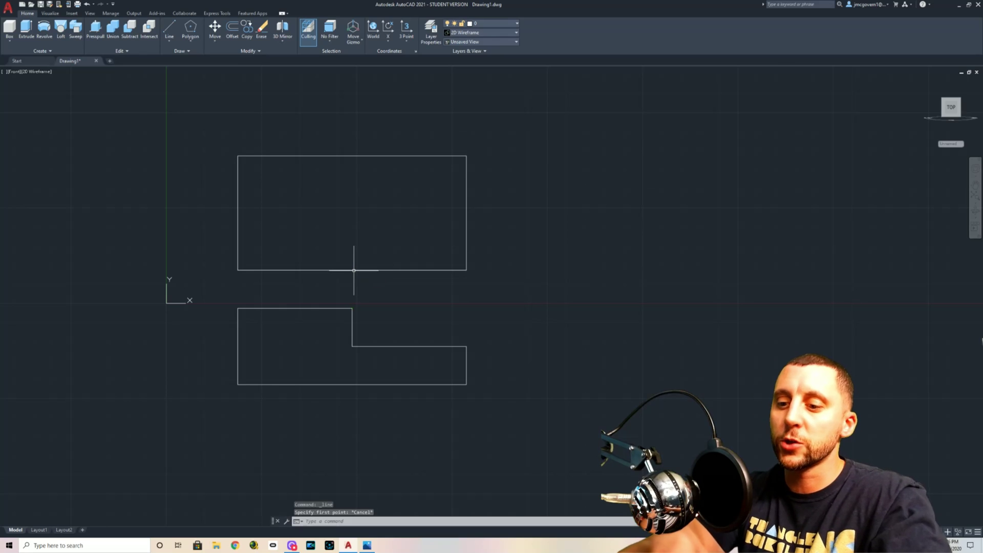
pyautogui.write('os')
pyautogui.press('Return')
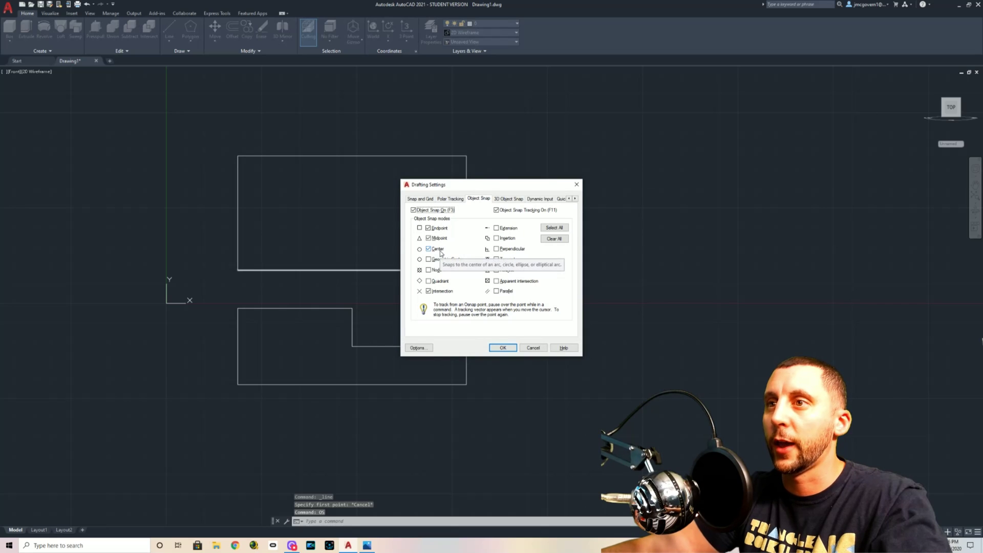
pyautogui.click(503, 348)
# Step: Draw a vertical line between the midpoints of the lower and upper edges of the top view rectangle
pyautogui.write('l')
pyautogui.press('Return')
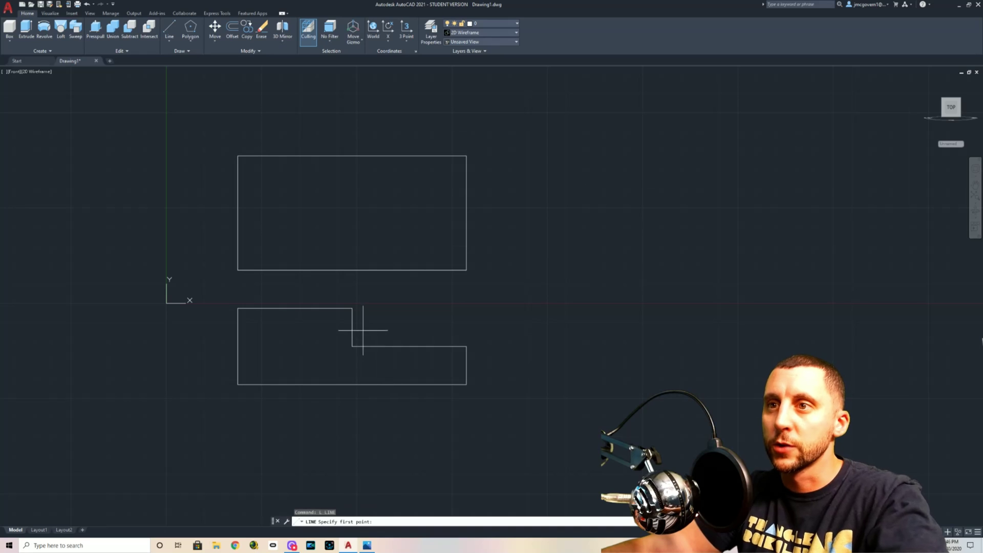
pyautogui.click(352, 270)
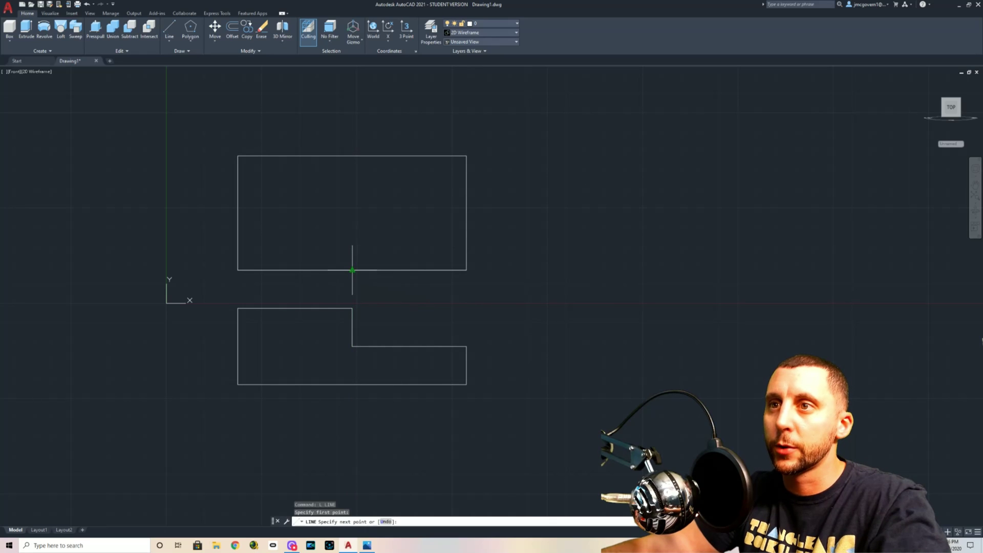
pyautogui.click(352, 156)
pyautogui.press('Escape')
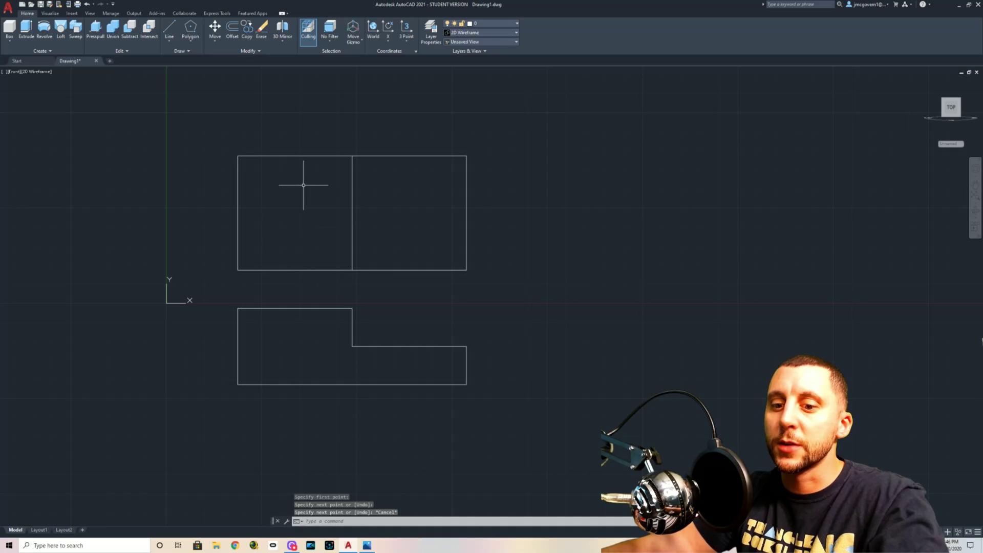
# Step: Check the reference image and offset the top view's lower edge upward twice at 1 unit spacing
pyautogui.hotkey('alt', 'Tab')
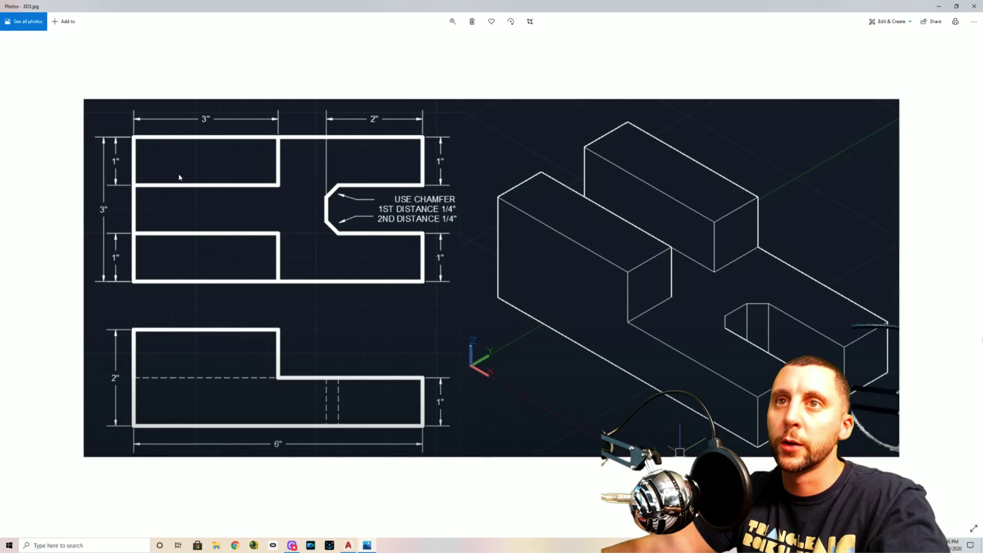
pyautogui.hotkey('alt', 'Tab')
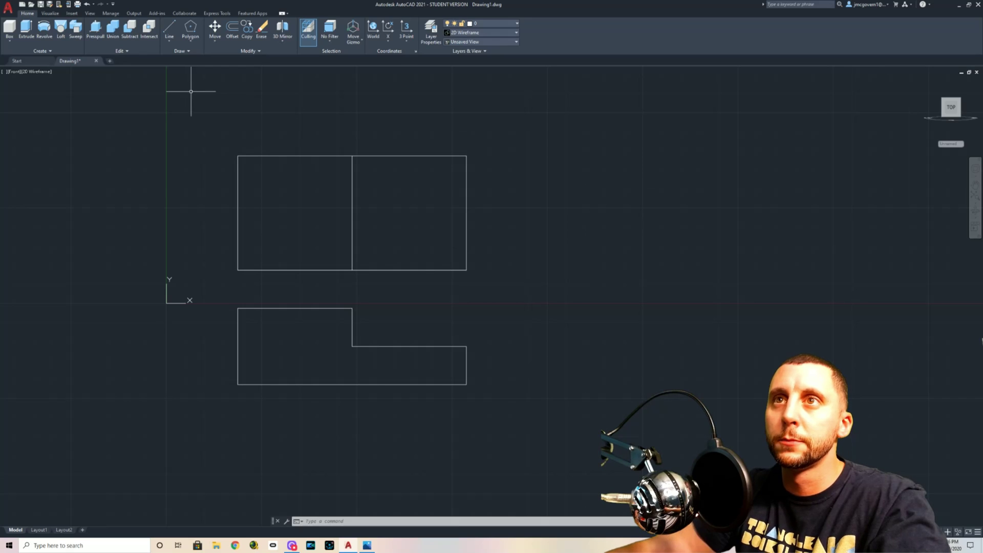
pyautogui.click(232, 29)
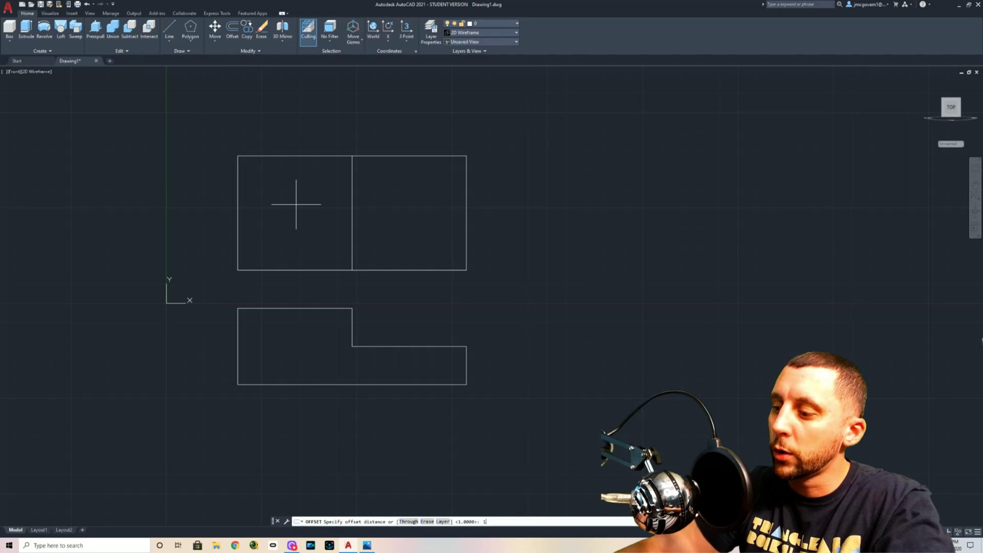
pyautogui.write('1')
pyautogui.press('Return')
pyautogui.click(312, 270)
pyautogui.click(318, 241)
pyautogui.click(318, 232)
pyautogui.click(323, 220)
pyautogui.press('Escape')
# Step: Trim the top view's vertical line between the two offset lines, and both offset lines on its right side
pyautogui.write('tr')
pyautogui.press('Return')
pyautogui.click(377, 195)
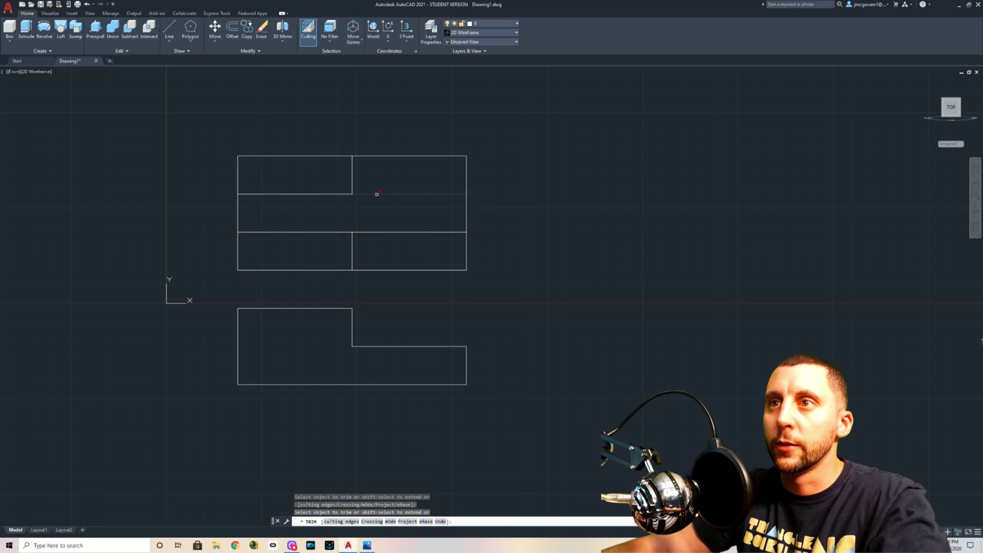
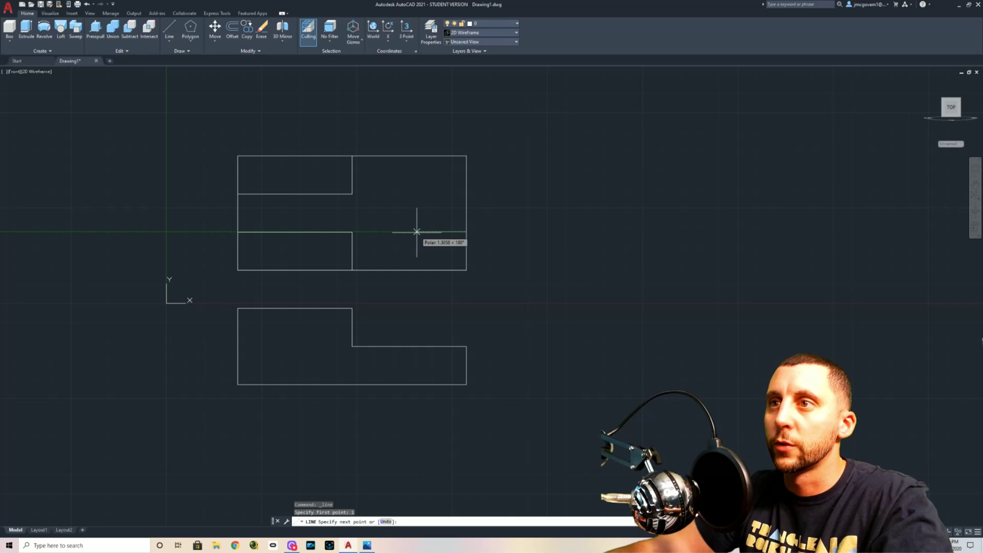
# Step: Draw two horizontal slot lines inward from the top view's right edge, 1 unit above its lower corner and 1 unit below its upper corner
pyautogui.click(365, 232)
pyautogui.click(466, 232)
pyautogui.press('Return')
pyautogui.press('space')
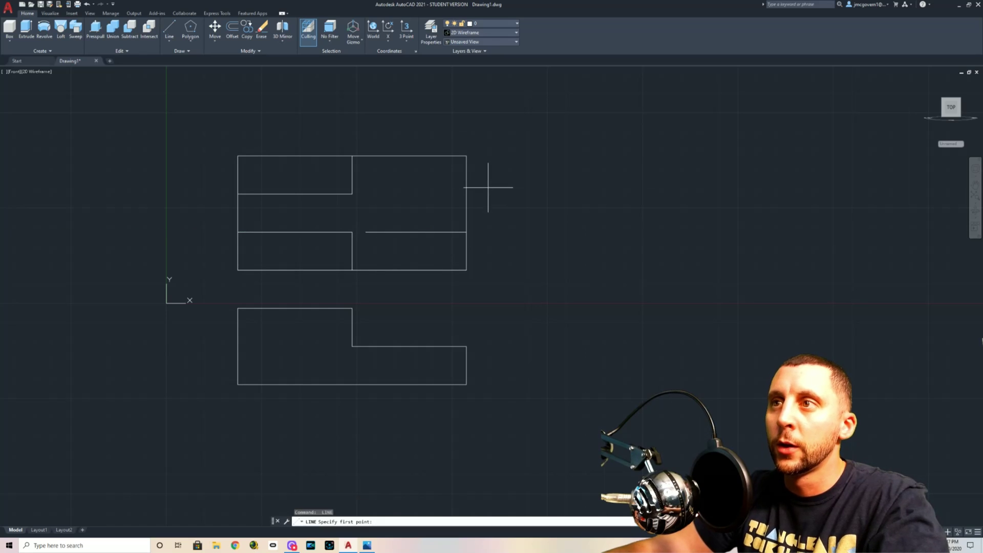
pyautogui.moveTo(467, 155)
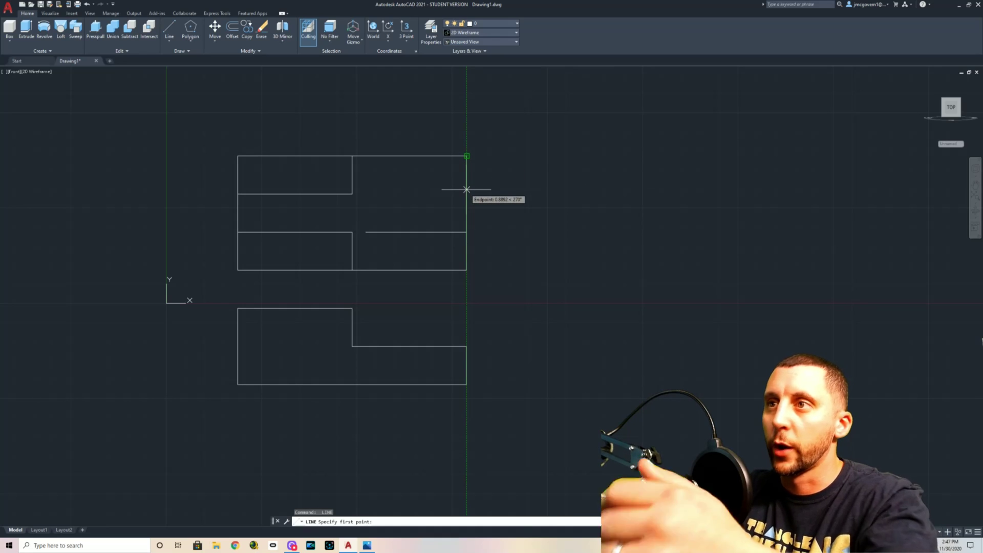
pyautogui.write('1')
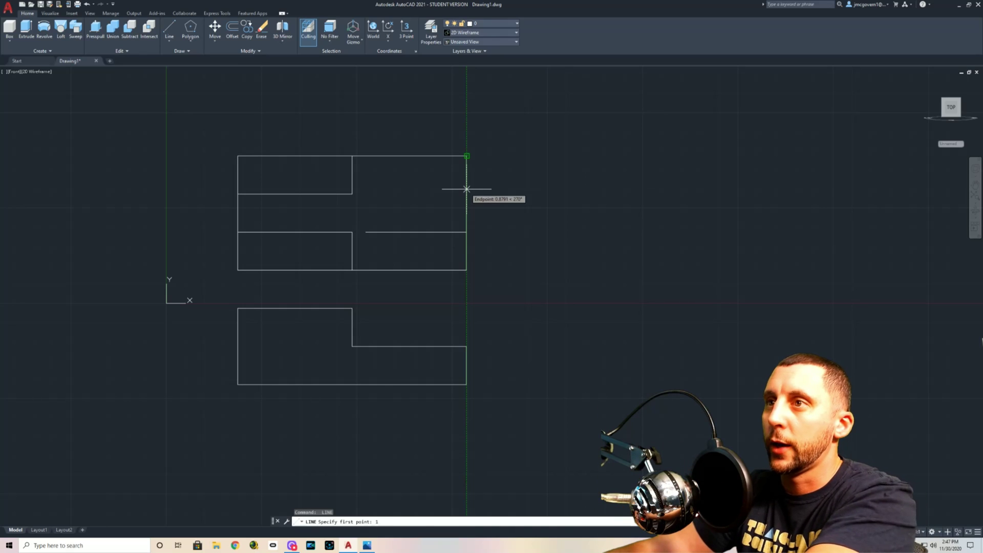
pyautogui.press('Return')
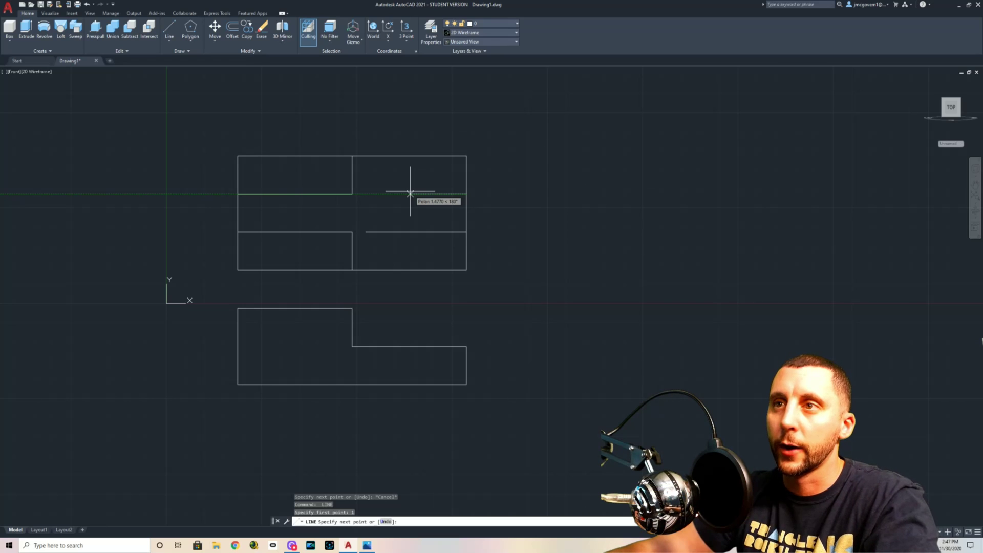
pyautogui.click(367, 194)
pyautogui.press('Escape')
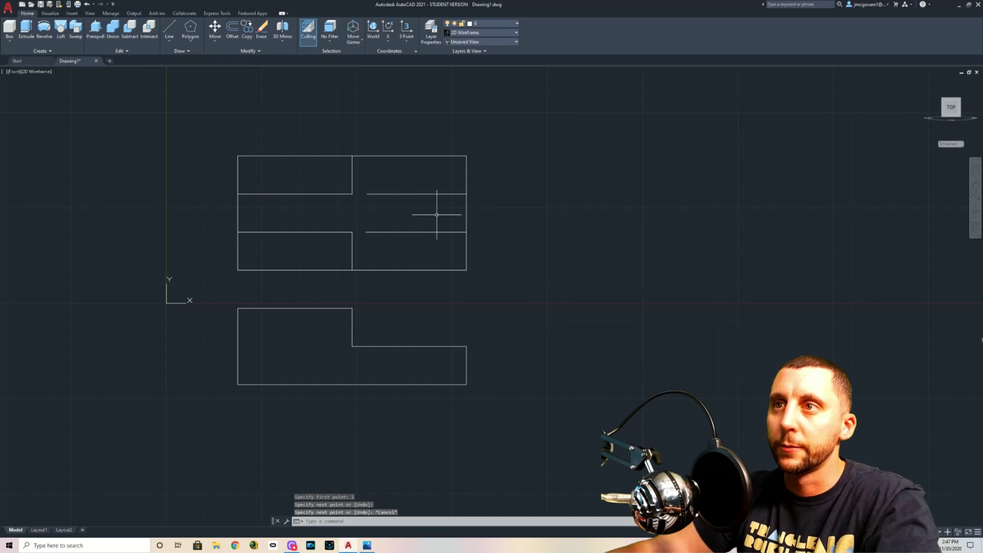
# Step: Check the slot depth in the reference image and offset the top view's right edge 2 units to the left
pyautogui.hotkey('alt', 'Tab')
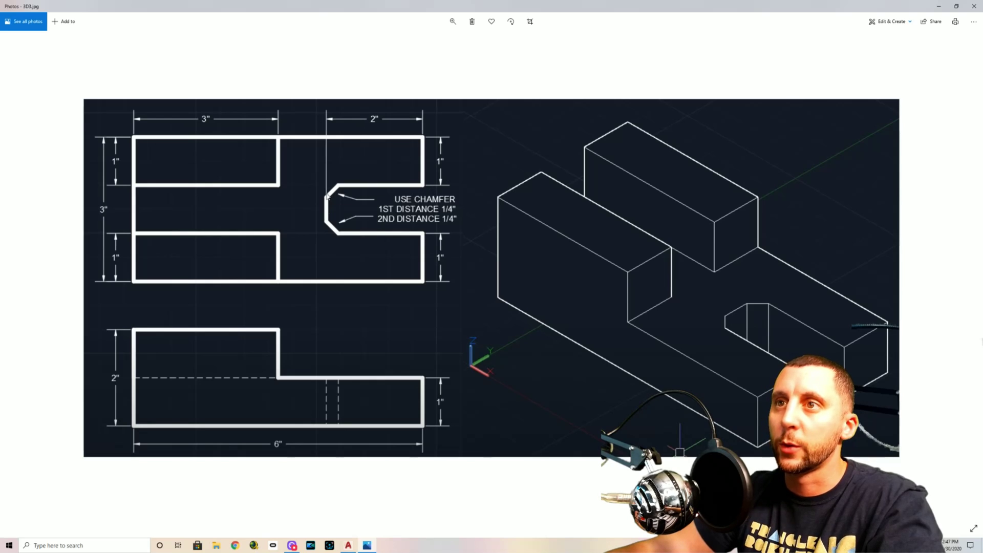
pyautogui.hotkey('alt', 'Tab')
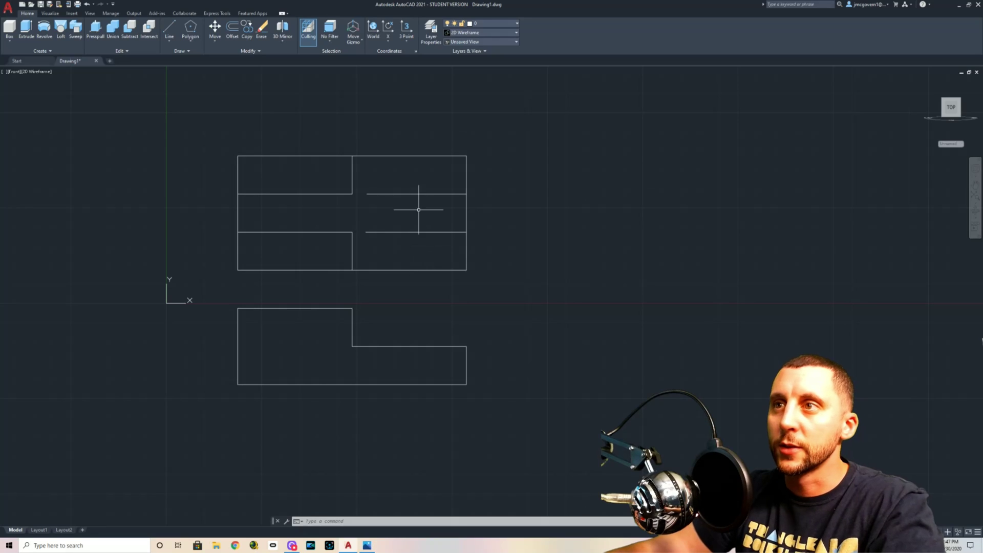
pyautogui.click(232, 30)
pyautogui.write('2')
pyautogui.press('Return')
pyautogui.click(467, 210)
pyautogui.click(419, 203)
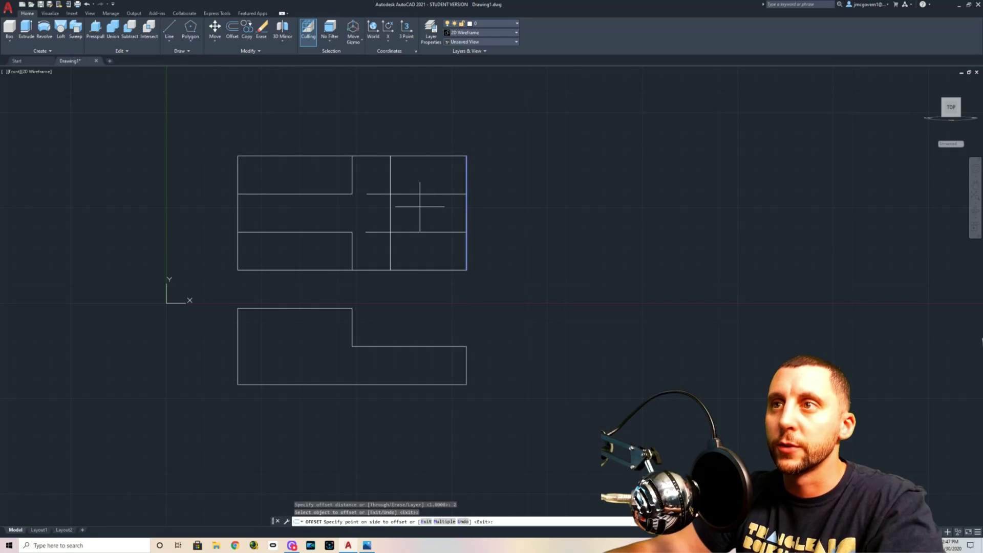
pyautogui.press('Escape')
# Step: Trim the slot lines left of the offset line, and the offset line above and below the slot
pyautogui.write('tr')
pyautogui.press('Return')
pyautogui.click(379, 194)
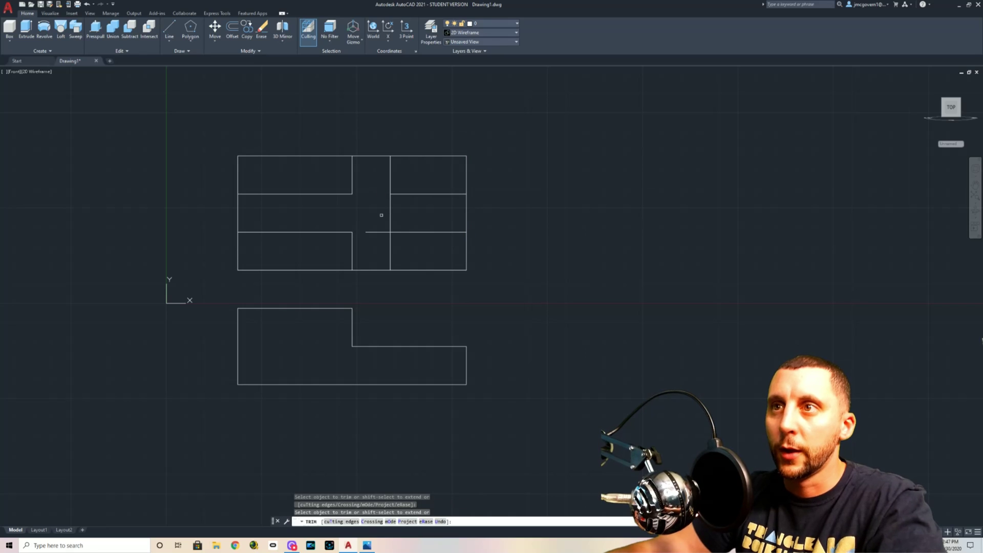
pyautogui.click(390, 251)
pyautogui.click(390, 174)
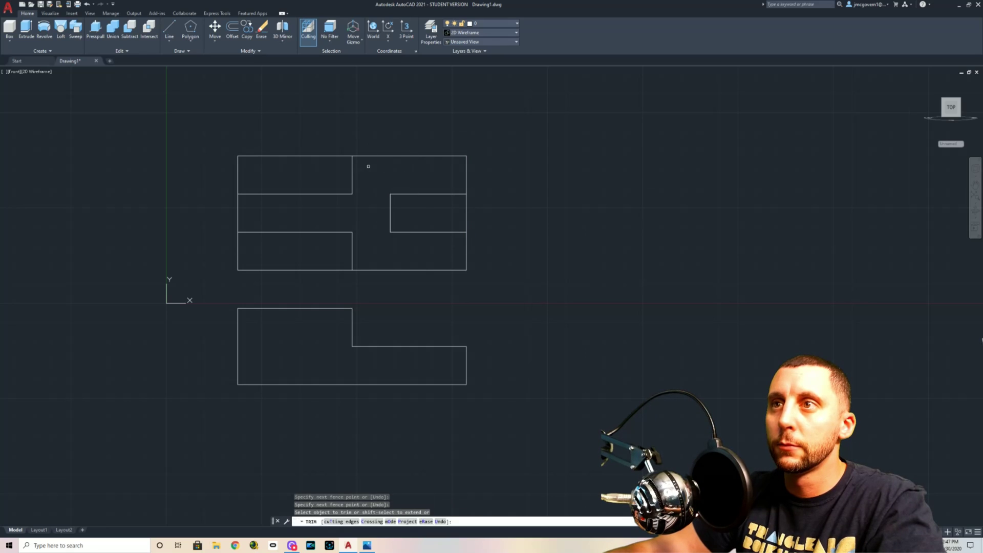
pyautogui.press('Escape')
# Step: Trim the top view's right edge between the two slot lines to open the slot
pyautogui.write('tr')
pyautogui.press('Return')
pyautogui.click(466, 212)
pyautogui.press('Escape')
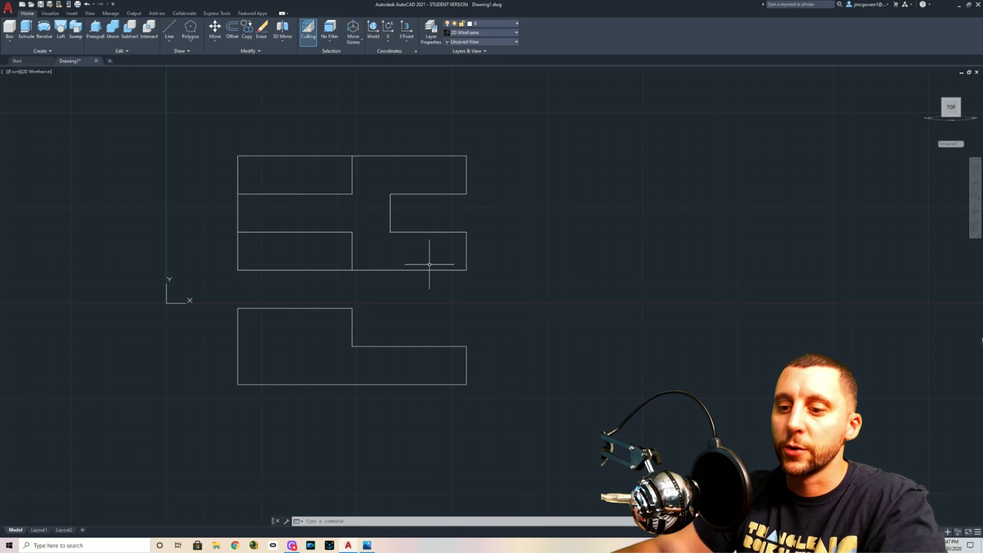
# Step: Check the reference image and chamfer the slot's lower inner corner with both distances set to 1/4
pyautogui.hotkey('alt', 'Tab')
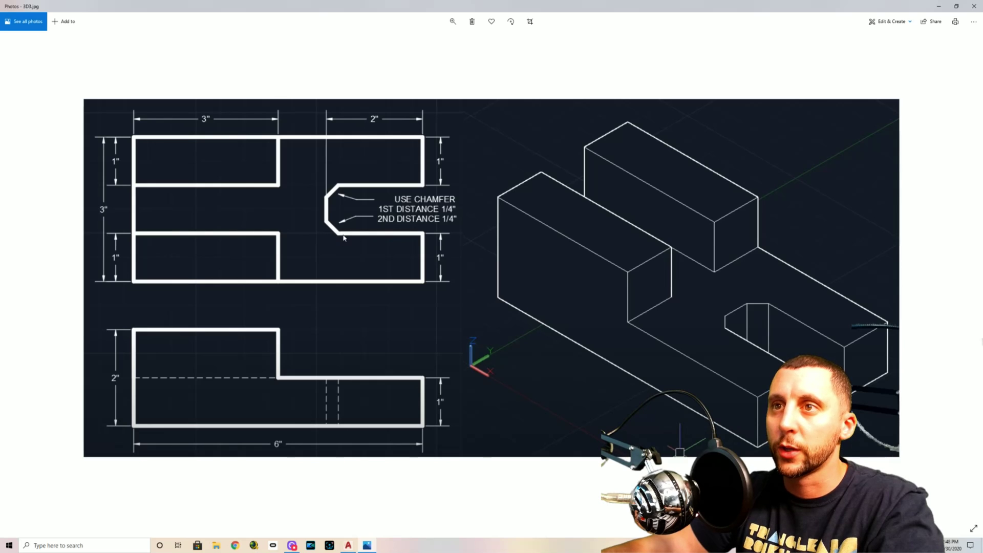
pyautogui.hotkey('alt', 'Tab')
pyautogui.write('c')
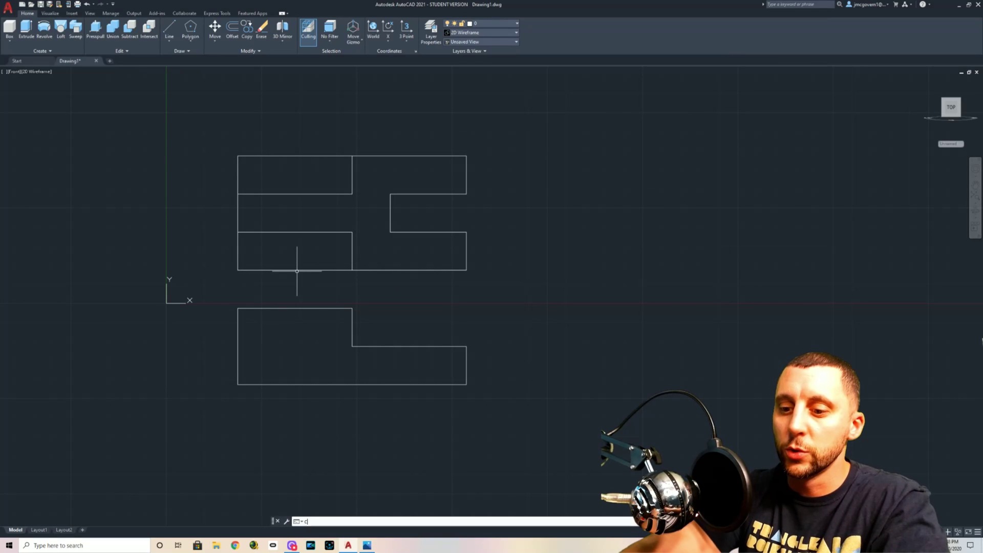
pyautogui.write('HAMFER')
pyautogui.press('Return')
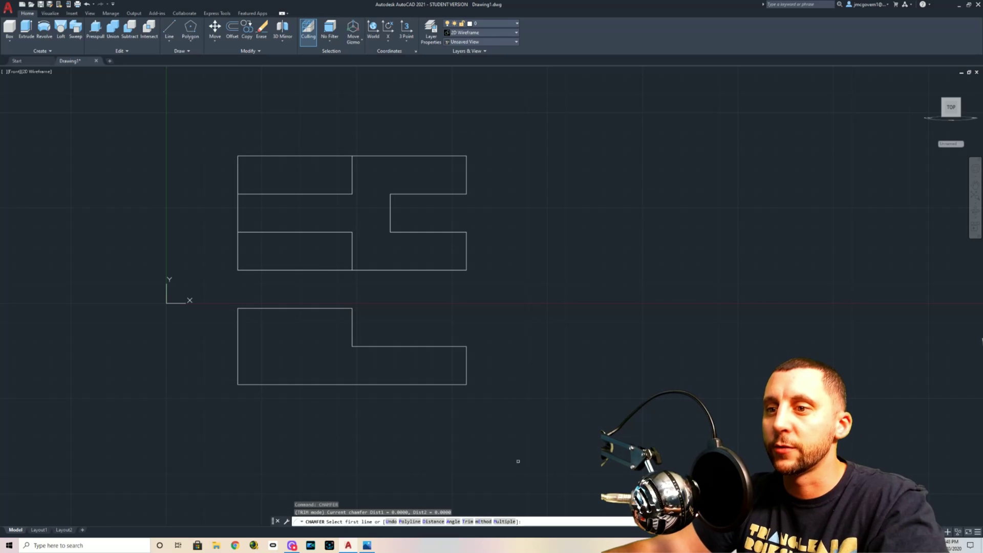
pyautogui.click(434, 522)
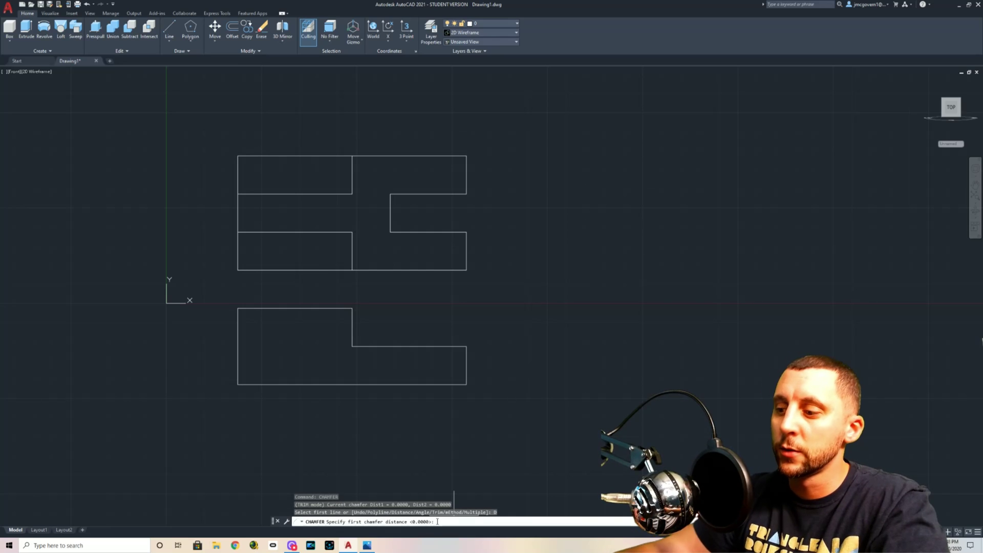
pyautogui.write('1/4')
pyautogui.press('Return')
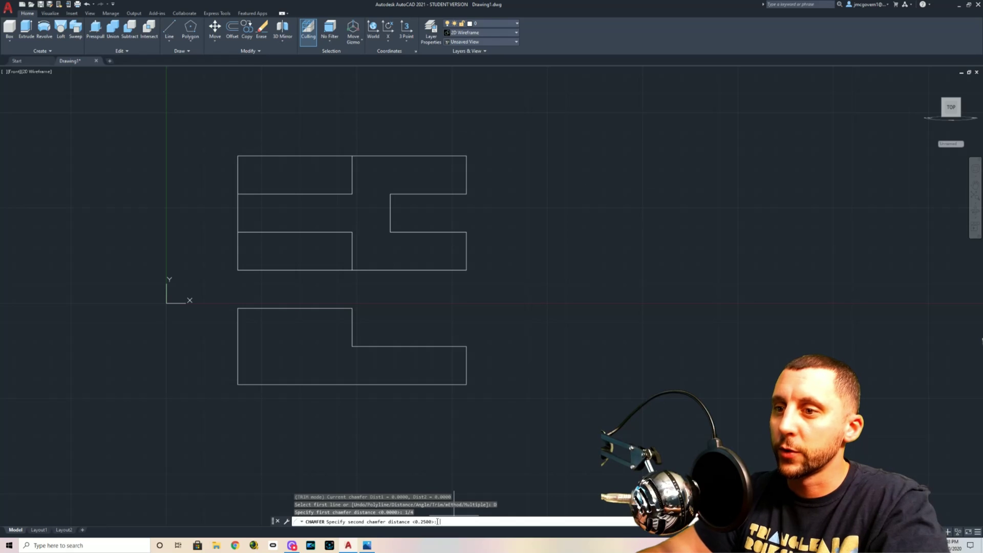
pyautogui.press('Return')
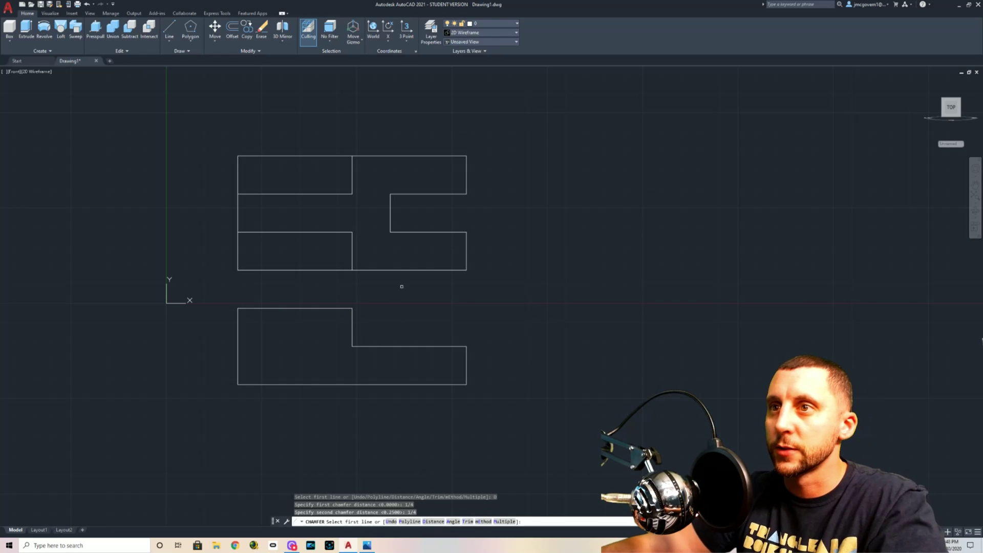
pyautogui.click(399, 233)
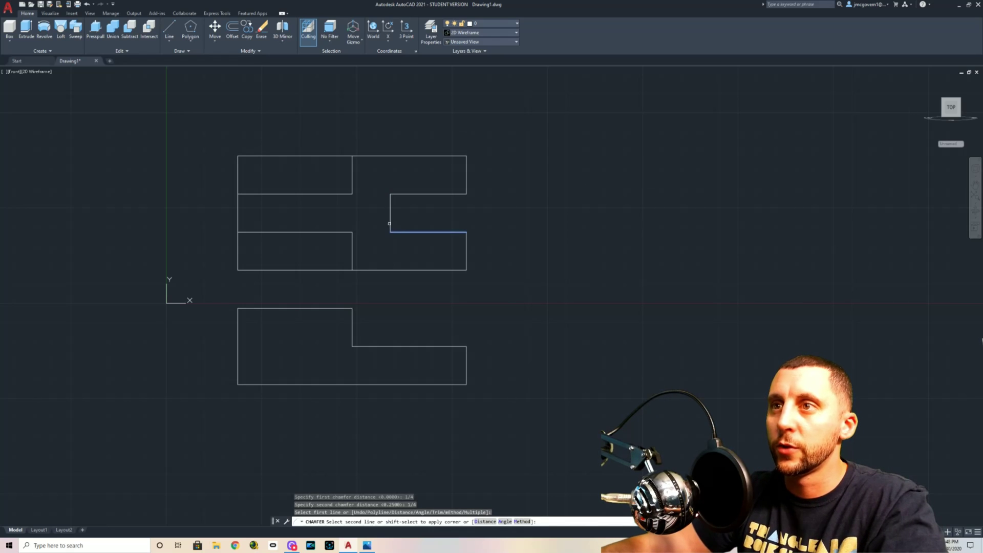
pyautogui.click(390, 223)
# Step: Chamfer the slot's upper inner corner with the same distances
pyautogui.press('Return')
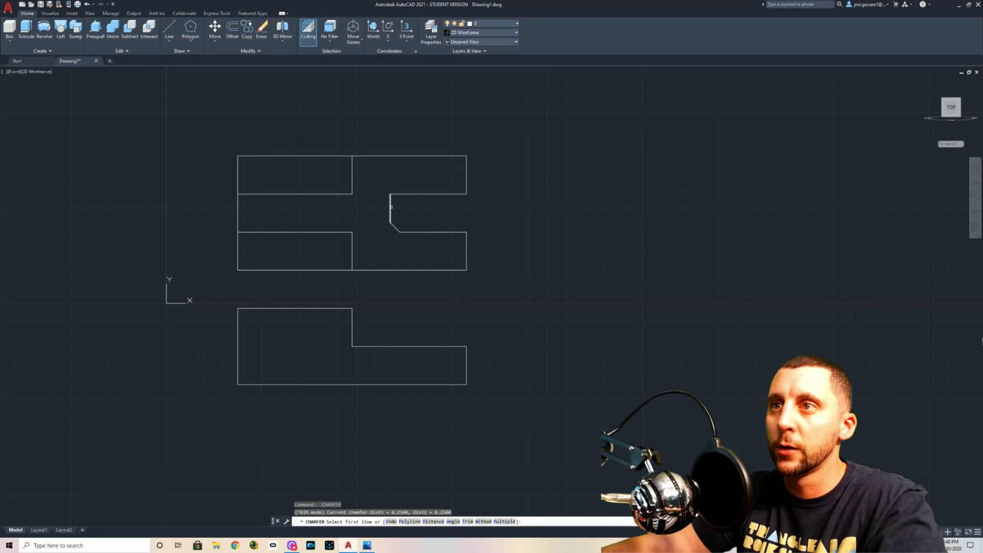
pyautogui.click(392, 207)
pyautogui.click(408, 194)
pyautogui.press('Escape')
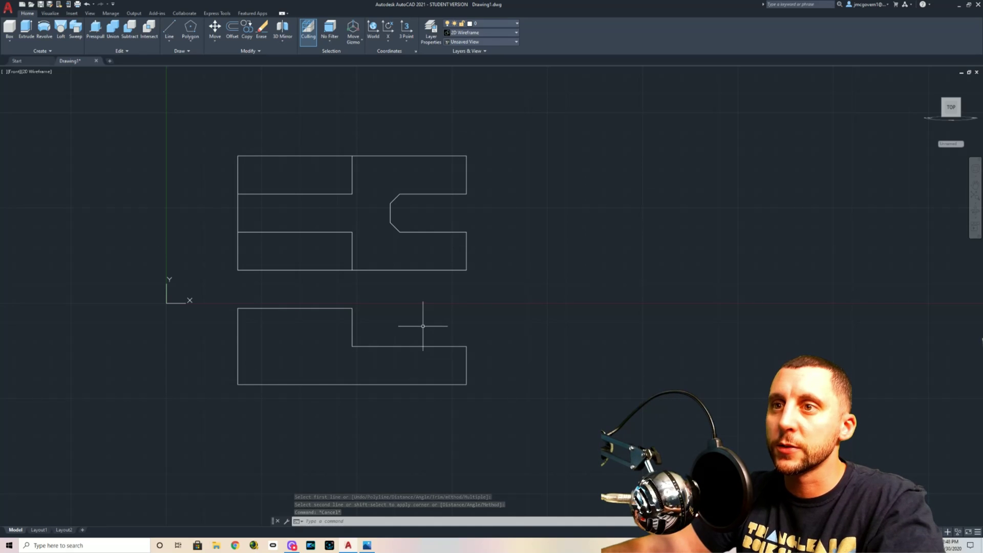
# Step: Draw a horizontal line in the front view from the step's inner corner to the left edge
pyautogui.write('l')
pyautogui.press('Return')
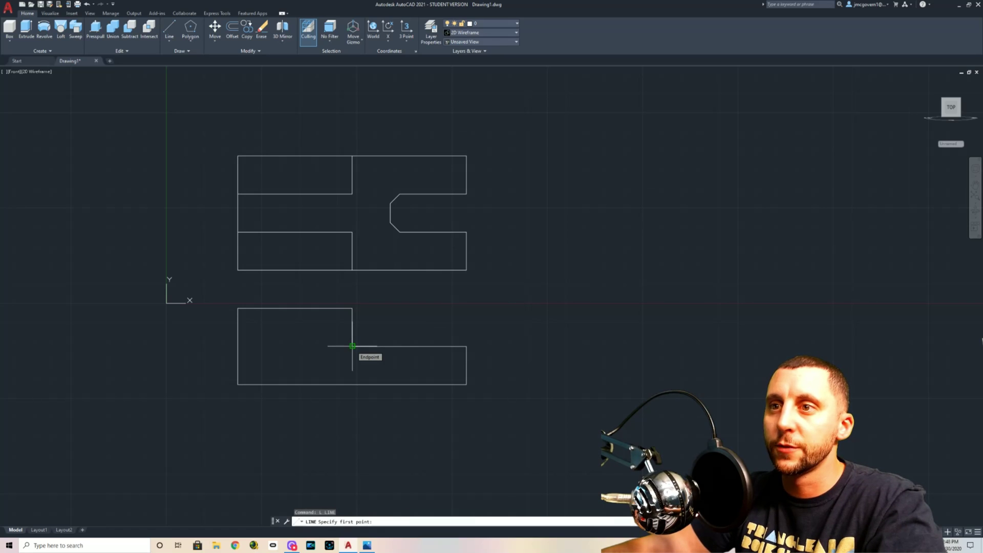
pyautogui.click(353, 347)
pyautogui.click(238, 347)
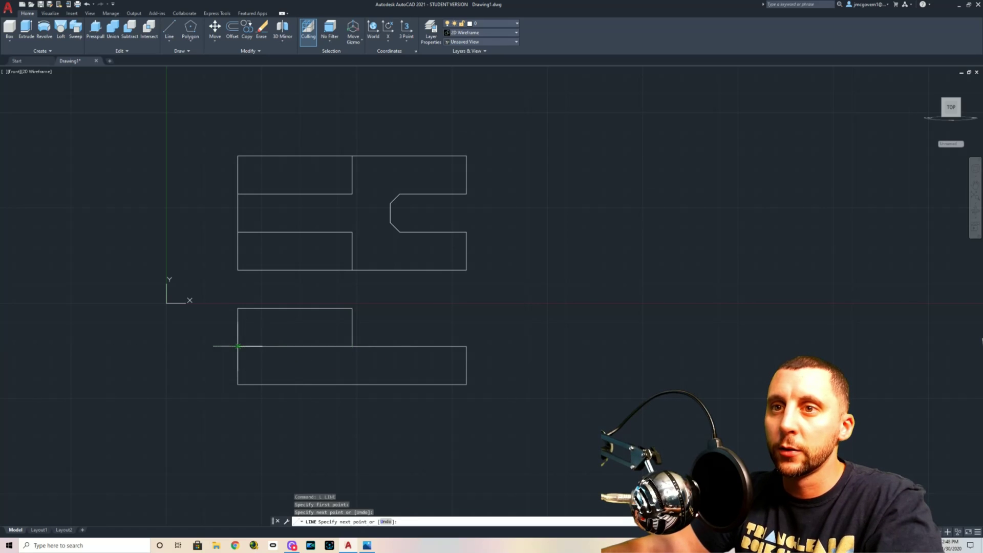
pyautogui.press('Escape')
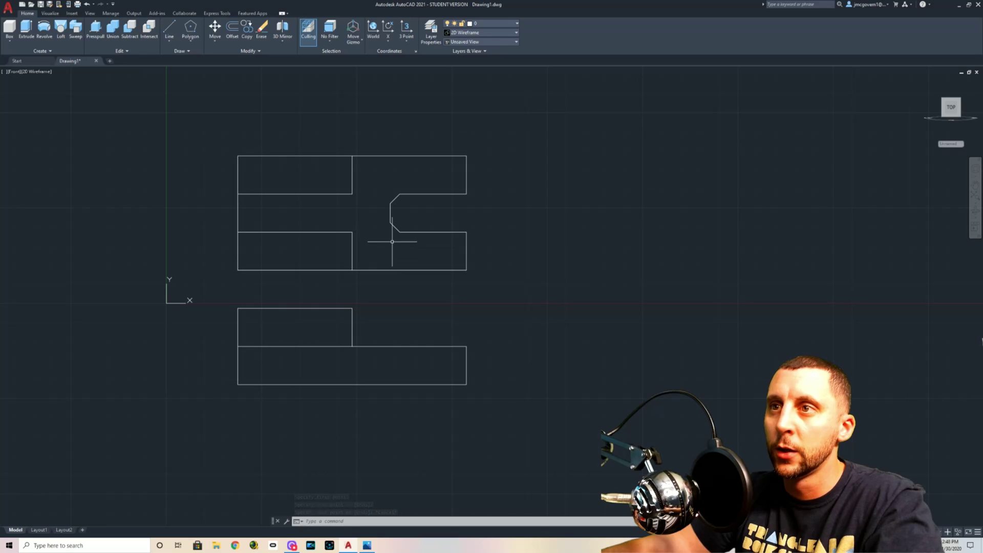
# Step: Draw two vertical lines across the front view's lower step, aligned with the lower chamfer's left and right endpoints in the top view
pyautogui.write('l')
pyautogui.press('Return')
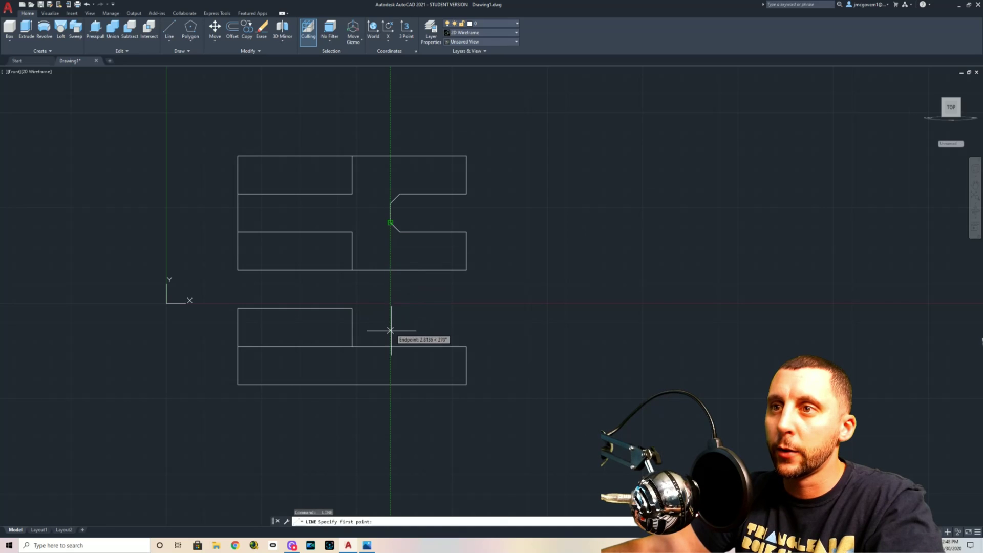
pyautogui.click(390, 346)
pyautogui.click(390, 384)
pyautogui.press('Return')
pyautogui.press('Return')
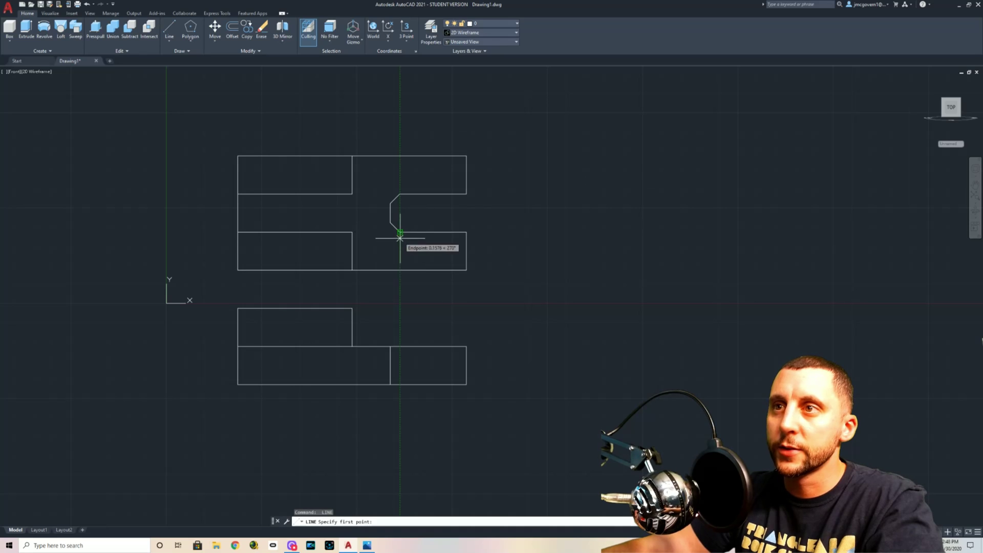
pyautogui.click(401, 346)
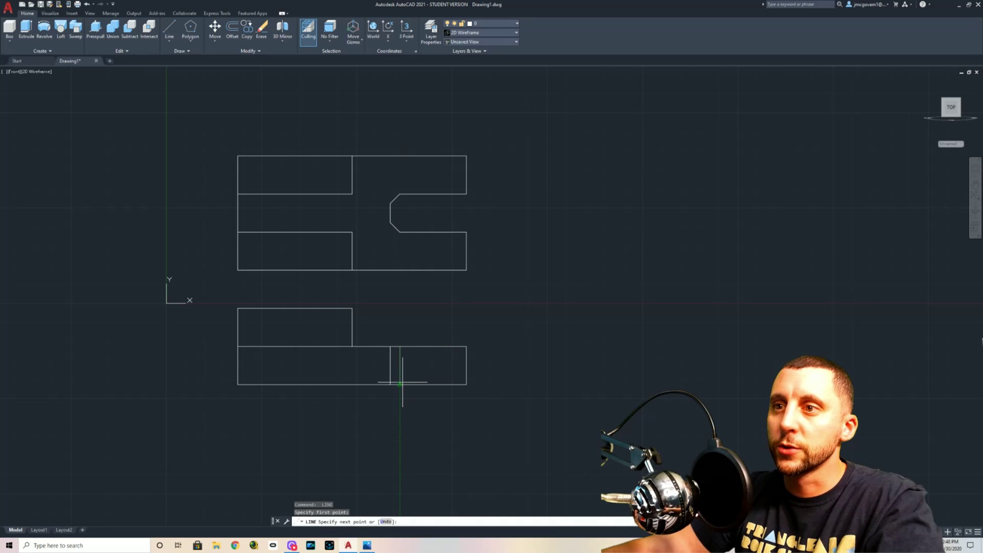
pyautogui.click(400, 384)
pyautogui.press('Escape')
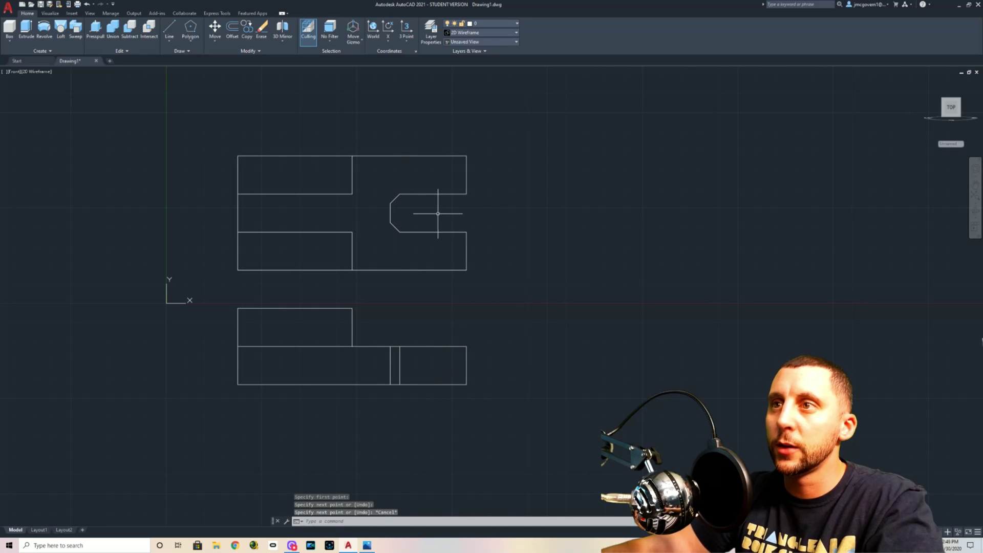
# Step: Erase the two vertical lines and the inner horizontal line from the front view, and undo both erasures
pyautogui.click(416, 370)
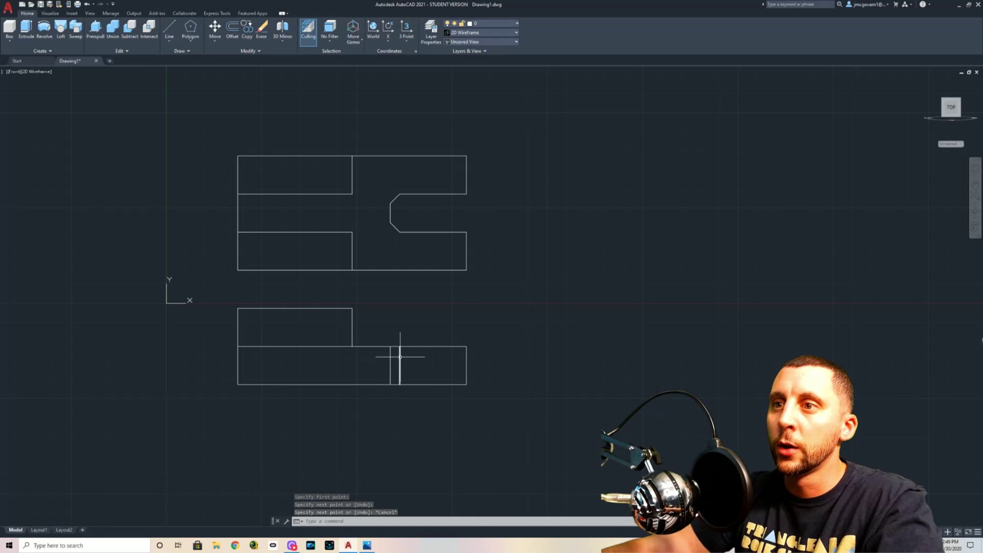
pyautogui.click(378, 367)
pyautogui.press('Delete')
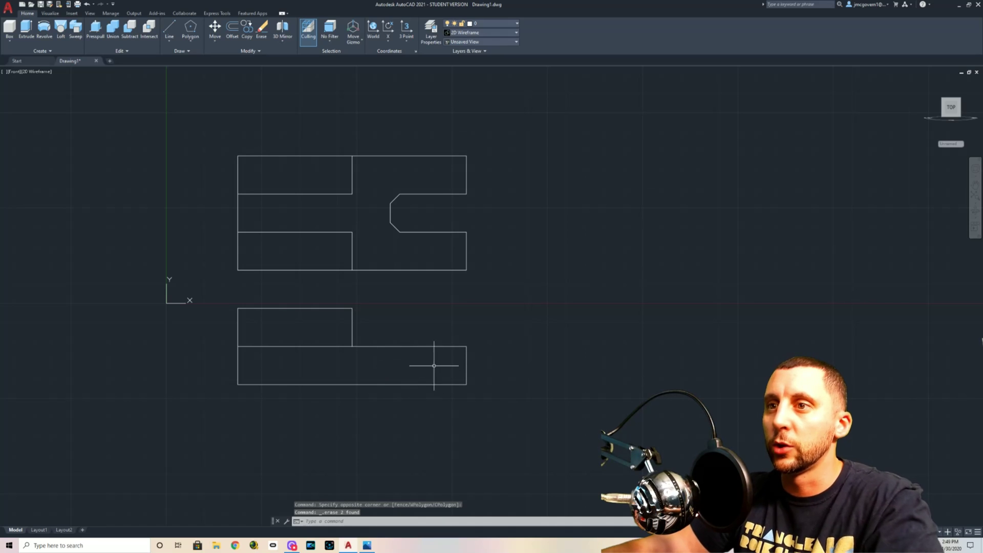
pyautogui.click(335, 346)
pyautogui.press('Delete')
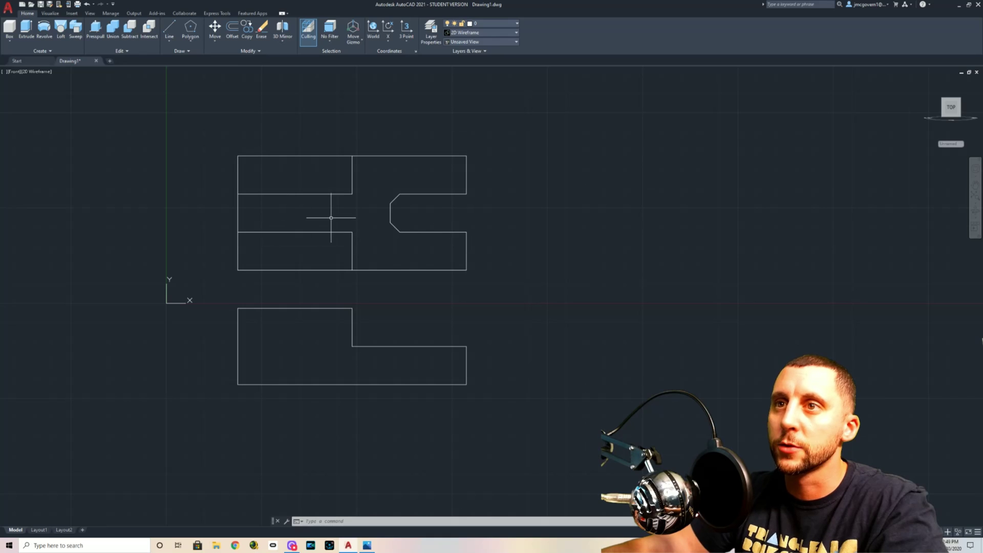
pyautogui.hotkey('ctrl', 'z')
pyautogui.hotkey('ctrl', 'z')
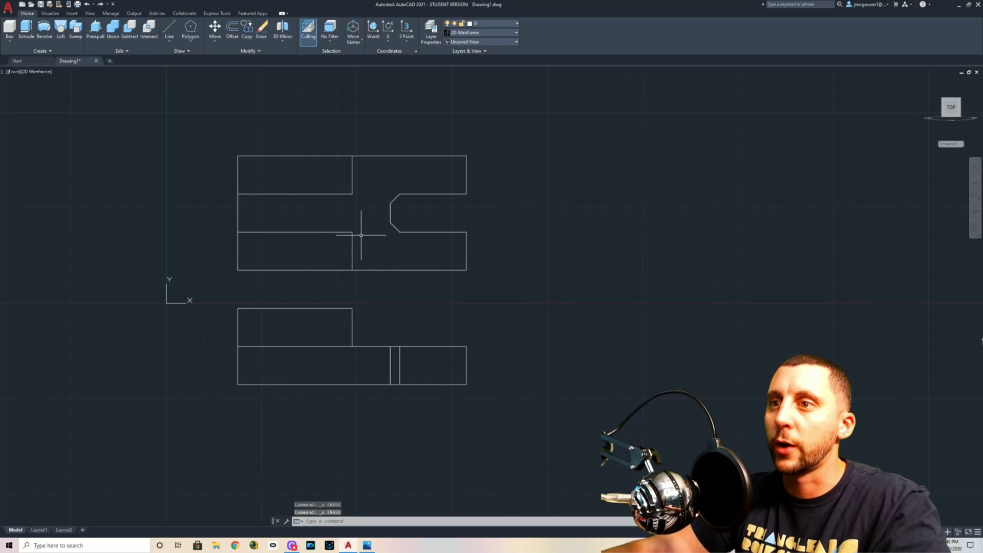
# Step: Switch the workspace to Drafting & Annotation
pyautogui.moveTo(428, 272); pyautogui.dragTo(425, 261, button='middle')
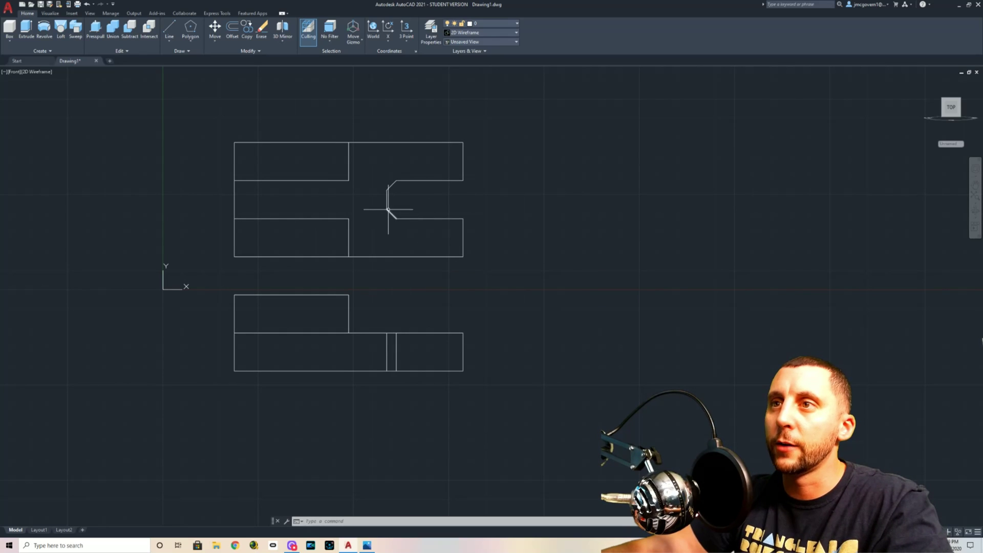
pyautogui.click(388, 348)
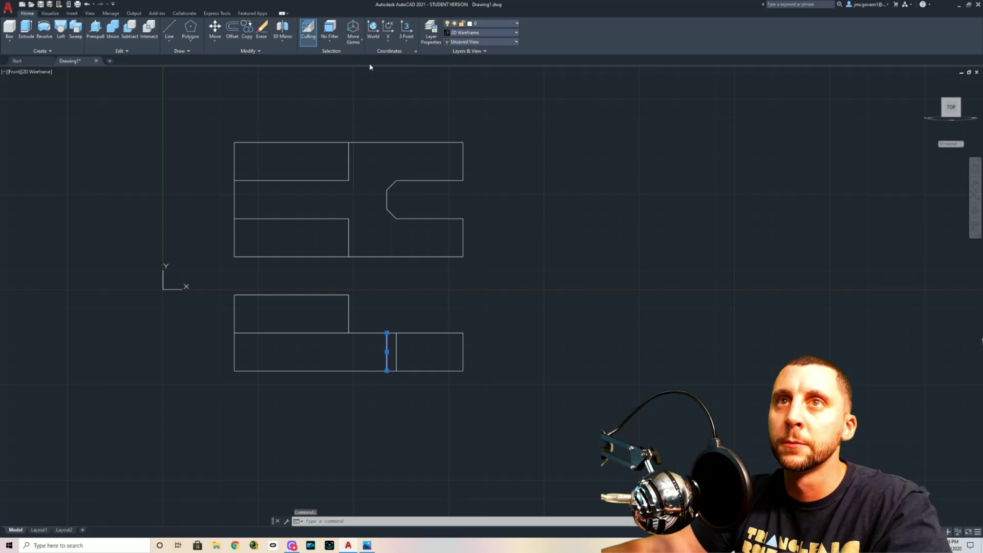
pyautogui.click(939, 531)
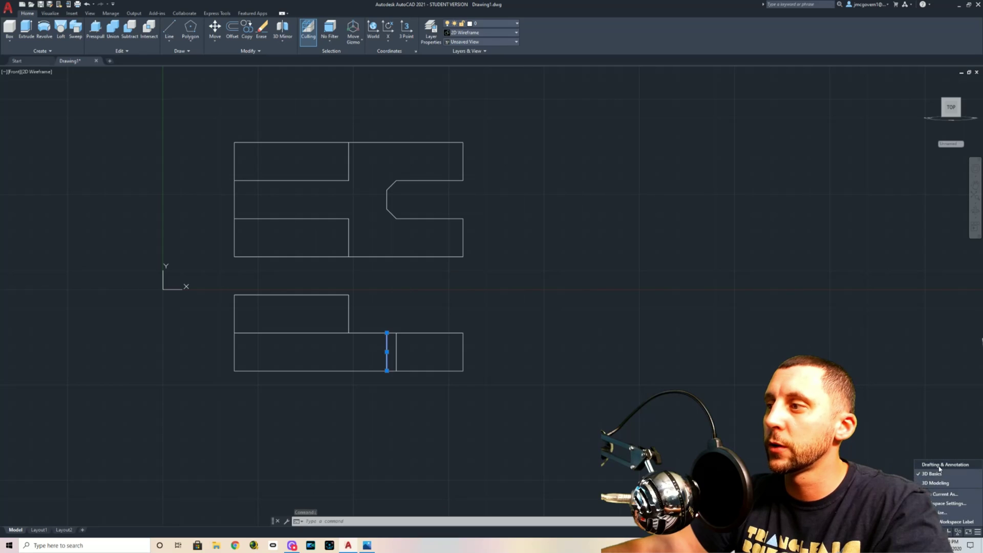
pyautogui.click(940, 465)
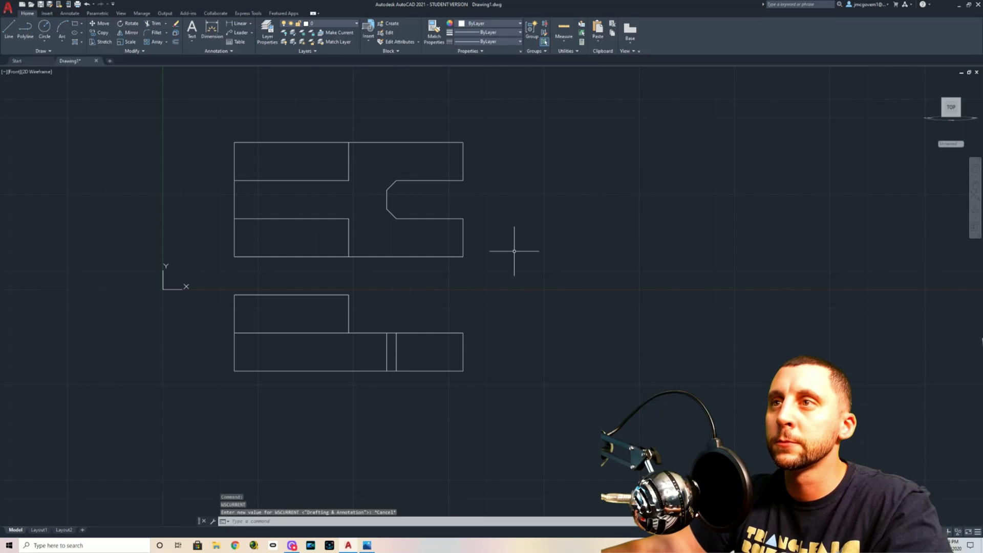
pyautogui.click(476, 42)
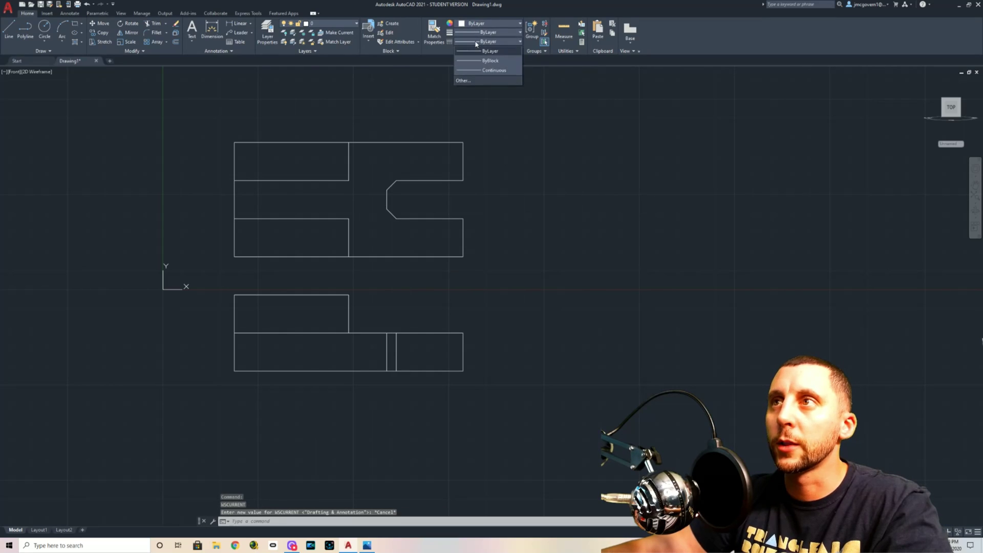
pyautogui.click(483, 84)
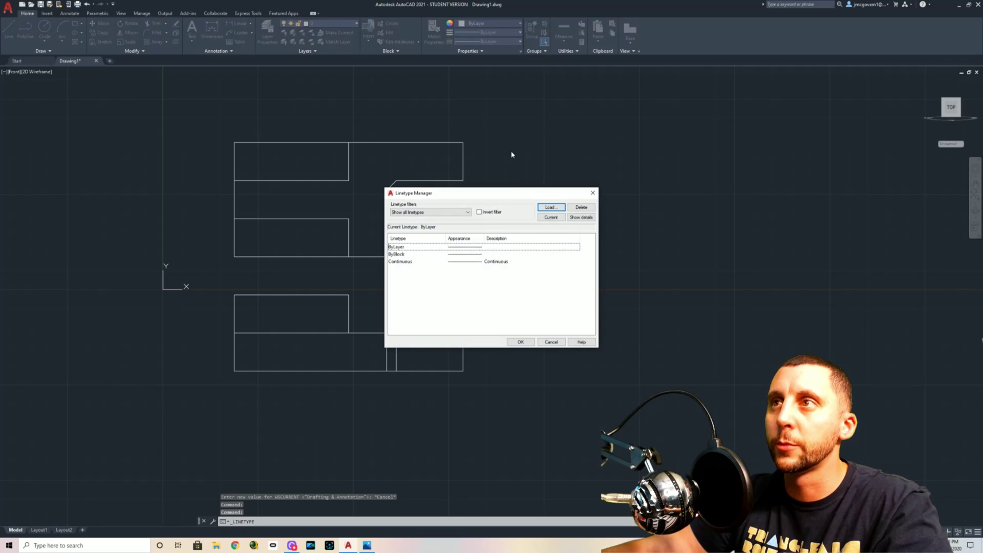
pyautogui.click(550, 207)
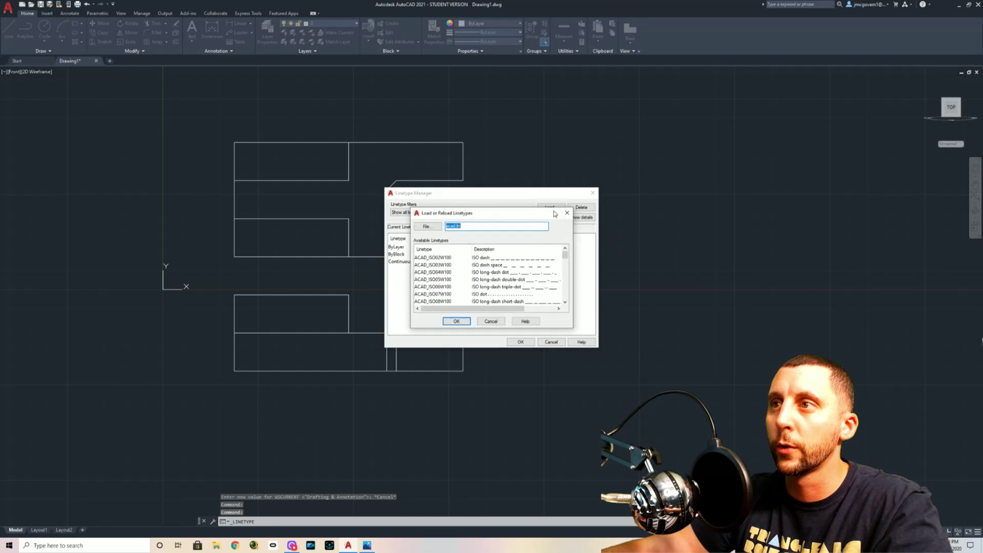
pyautogui.click(567, 212)
pyautogui.click(593, 193)
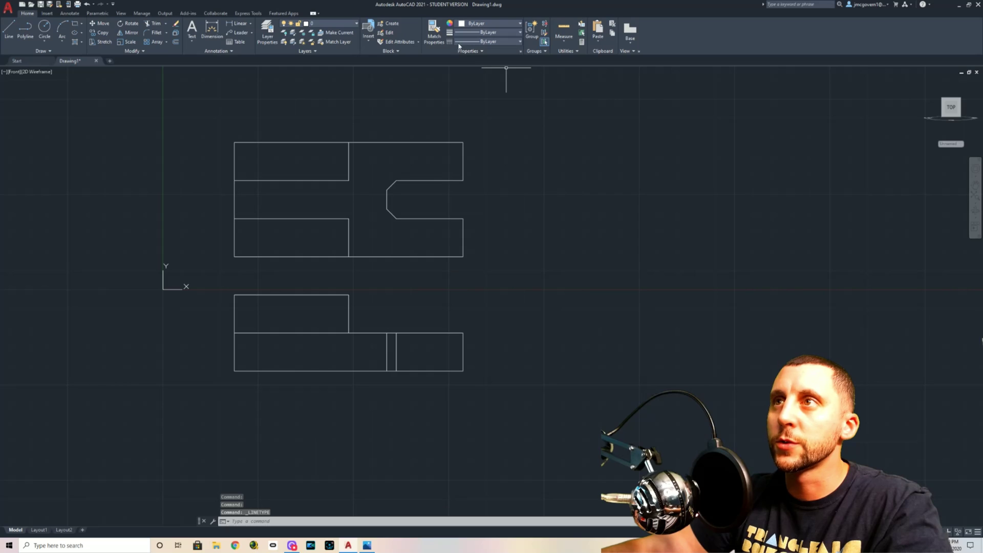
# Step: Load the CENTER2 linetype through the Linetype Manager
pyautogui.click(465, 43)
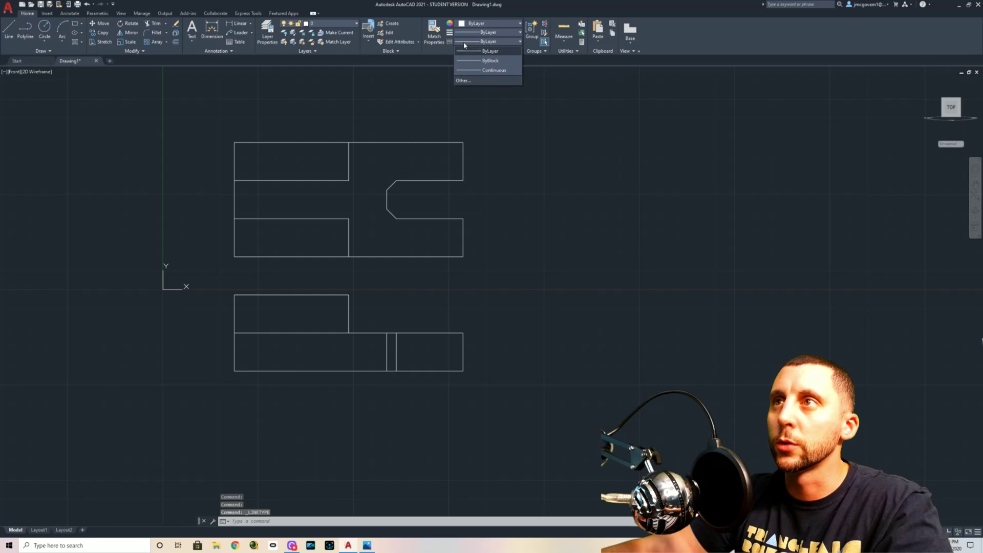
pyautogui.click(472, 80)
pyautogui.click(550, 207)
pyautogui.scroll(-6, 437, 280)
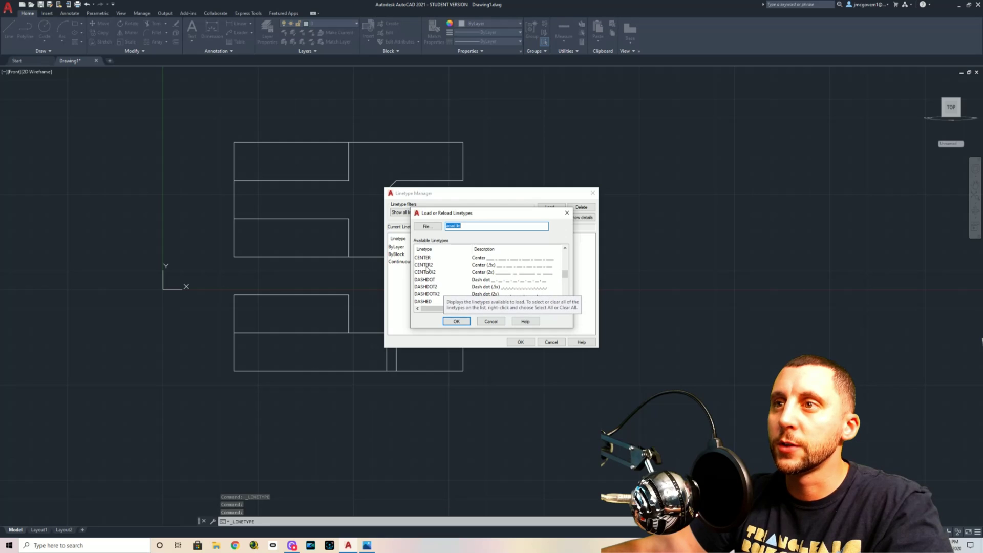
pyautogui.click(424, 266)
pyautogui.click(457, 321)
# Step: Load the HIDDEN2 linetype as well and close the Linetype Manager with the loaded linetypes accepted
pyautogui.click(550, 208)
pyautogui.scroll(-8, 463, 269)
pyautogui.scroll(-4, 463, 270)
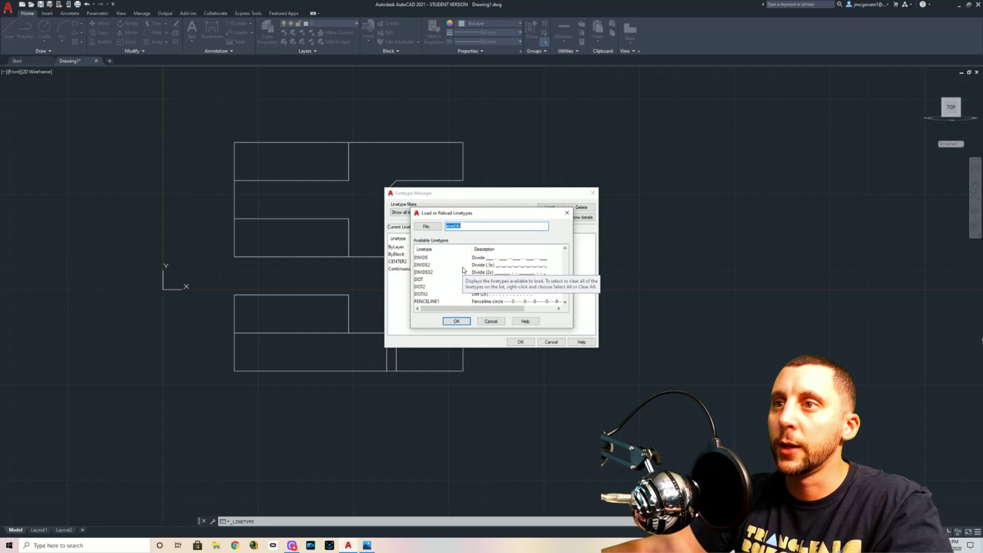
pyautogui.click(432, 265)
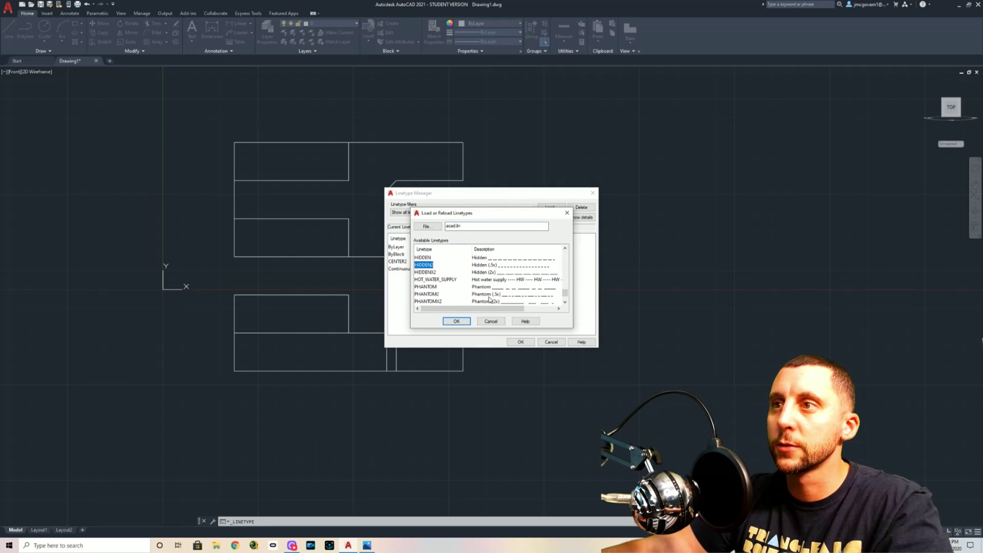
pyautogui.click(457, 321)
pyautogui.click(521, 342)
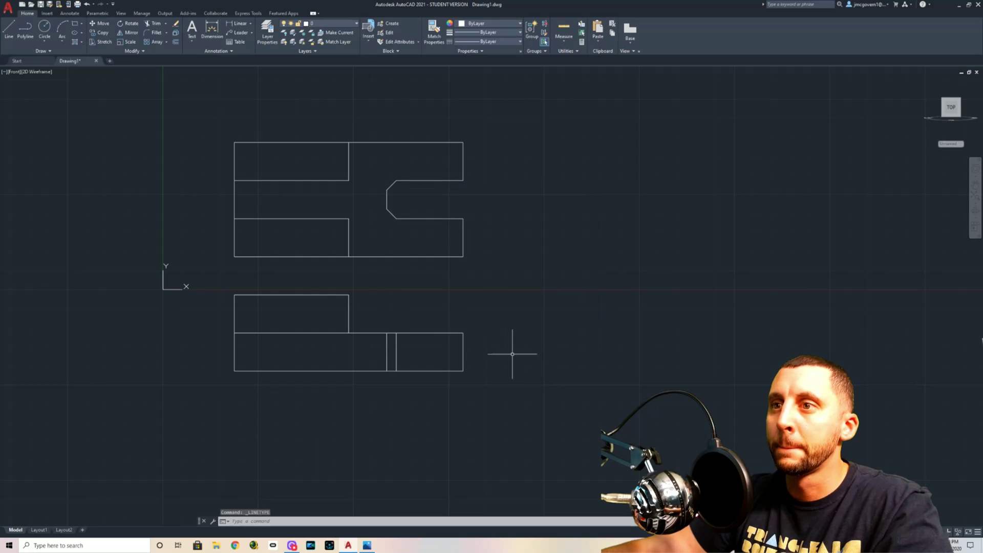
# Step: Change the two vertical lines across the front view's lower step to the HIDDEN2 linetype
pyautogui.click(410, 344)
pyautogui.click(381, 352)
pyautogui.click(470, 34)
pyautogui.click(470, 35)
pyautogui.click(471, 41)
pyautogui.click(484, 90)
pyautogui.press('Escape')
# Step: Change the front view's inner horizontal line, from the left edge to the step corner, to the HIDDEN2 linetype
pyautogui.click(303, 331)
pyautogui.click(290, 346)
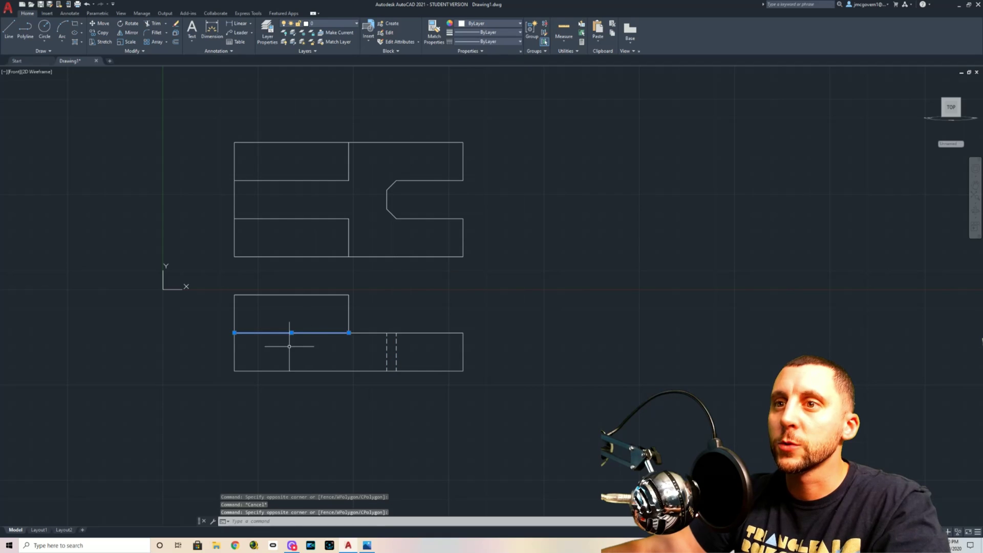
pyautogui.click(470, 44)
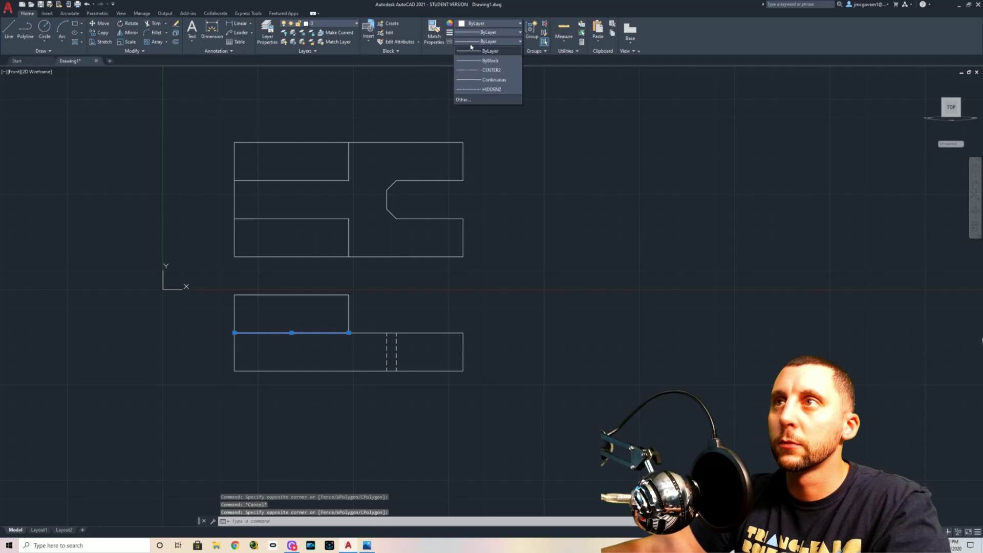
pyautogui.click(477, 88)
pyautogui.press('Escape')
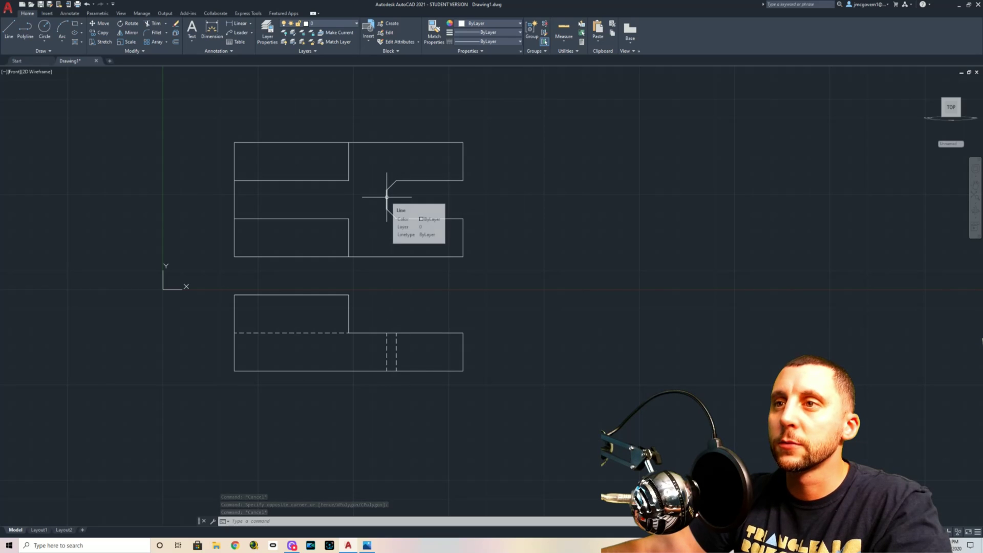
# Step: Compare the drawn front and top views with the reference image 3D3.jpg
pyautogui.hotkey('alt', 'Tab')
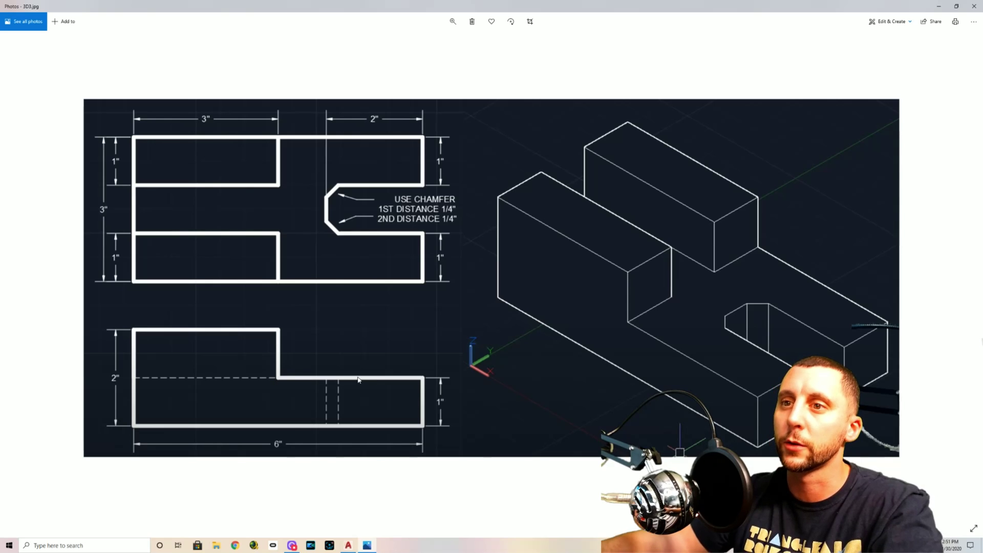
pyautogui.hotkey('alt', 'Tab')
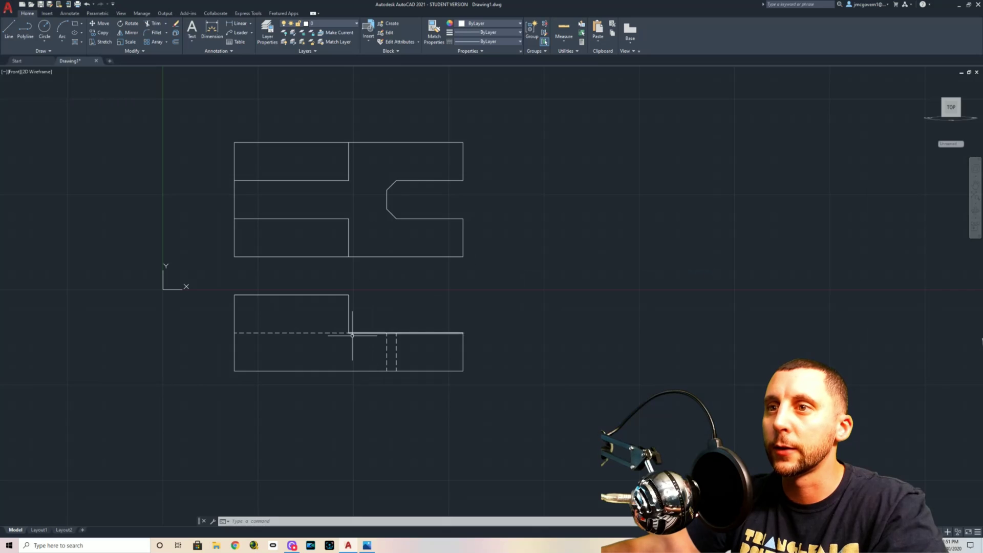
pyautogui.moveTo(331, 341); pyautogui.dragTo(341, 414, button='middle')
pyautogui.scroll(2, 329, 349)
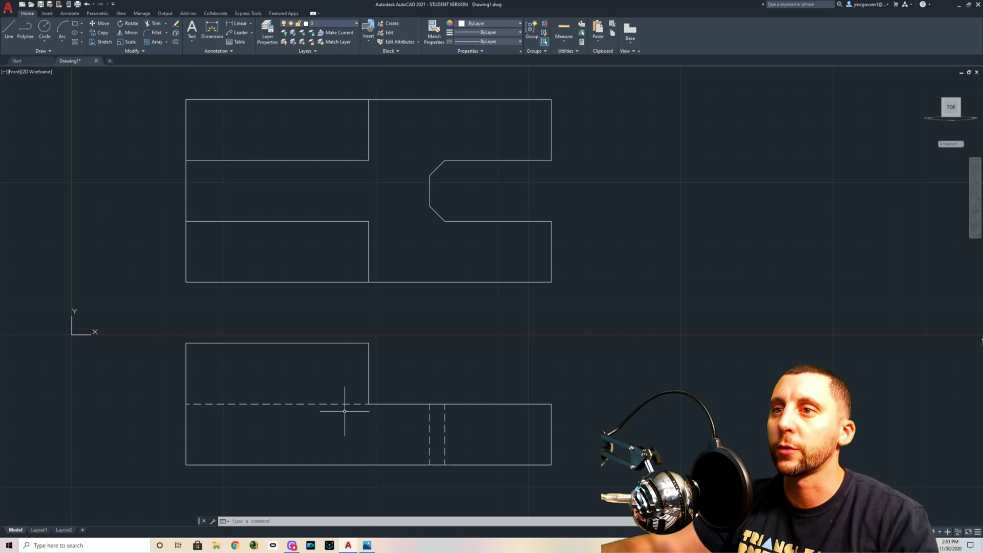
pyautogui.scroll(-2, 374, 402)
pyautogui.click(245, 204)
pyautogui.click(525, 341)
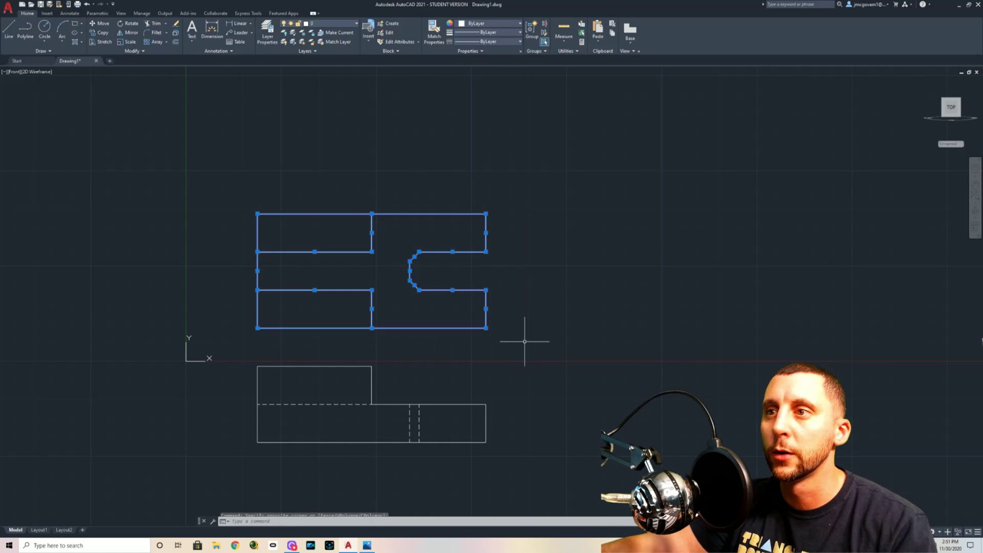
pyautogui.press('Escape')
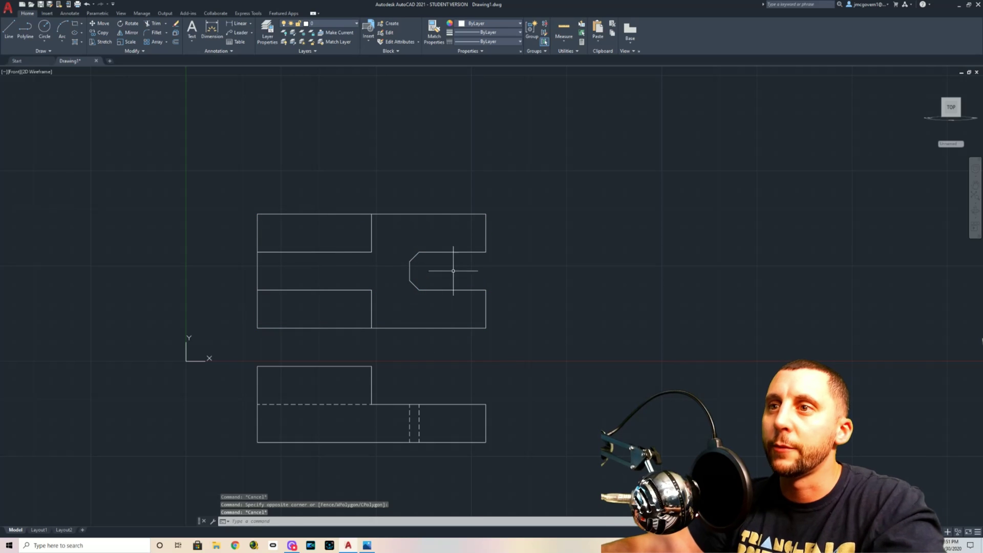
# Step: Erase the entire front view and undo that erasure
pyautogui.click(241, 351)
pyautogui.click(527, 461)
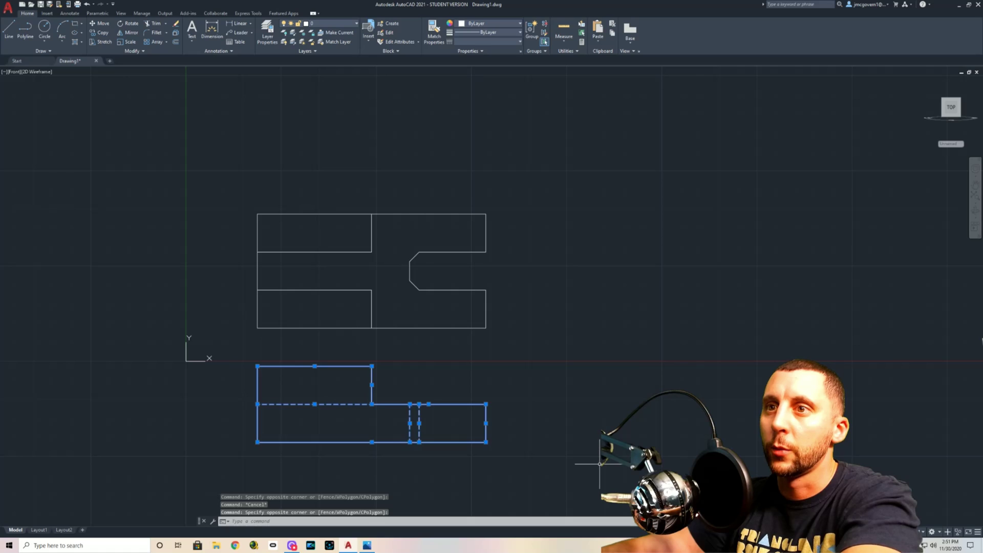
pyautogui.press('Delete')
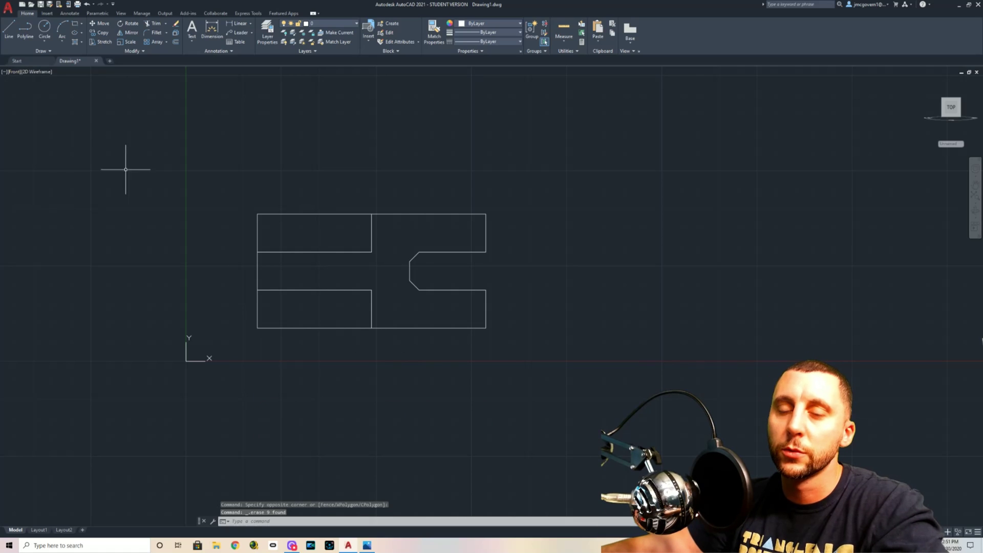
pyautogui.hotkey('ctrl', 'z')
# Step: Erase the entire top view, keeping only the front view
pyautogui.click(244, 214)
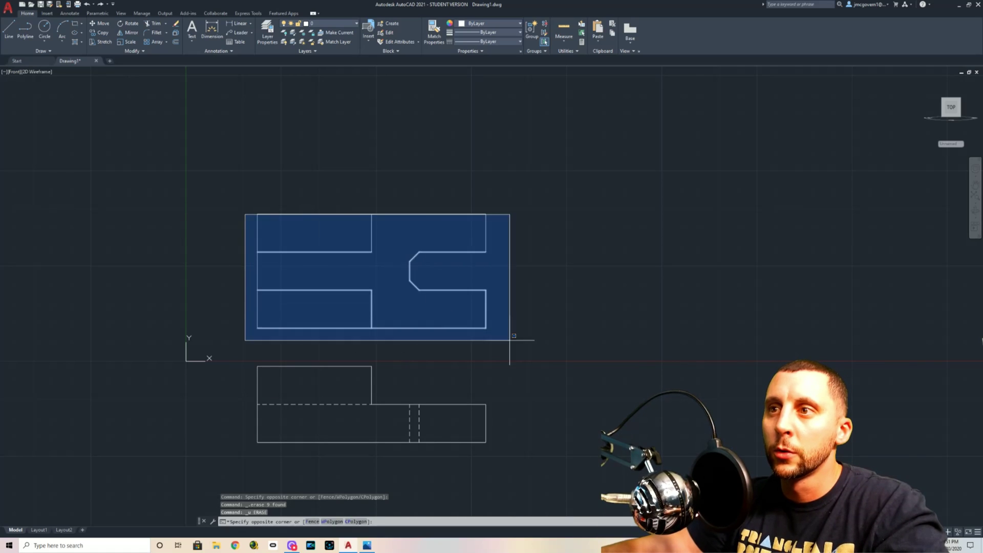
pyautogui.click(510, 340)
pyautogui.click(511, 340)
pyautogui.click(259, 171)
pyautogui.press('Delete')
# Step: Erase the horizontal hidden line and the two vertical hidden lines inside the front view
pyautogui.moveTo(432, 322)
pyautogui.mouseDown(button='middle')
pyautogui.moveTo(439, 297)
pyautogui.moveTo(366, 285)
pyautogui.mouseUp(button='middle')
pyautogui.click(330, 325)
pyautogui.press('Delete')
pyautogui.click(462, 336)
pyautogui.click(354, 343)
pyautogui.press('Delete')
# Step: Join all lines of the L-shaped front profile into a single polyline
pyautogui.click(244, 246)
pyautogui.click(576, 397)
pyautogui.write('3DR')
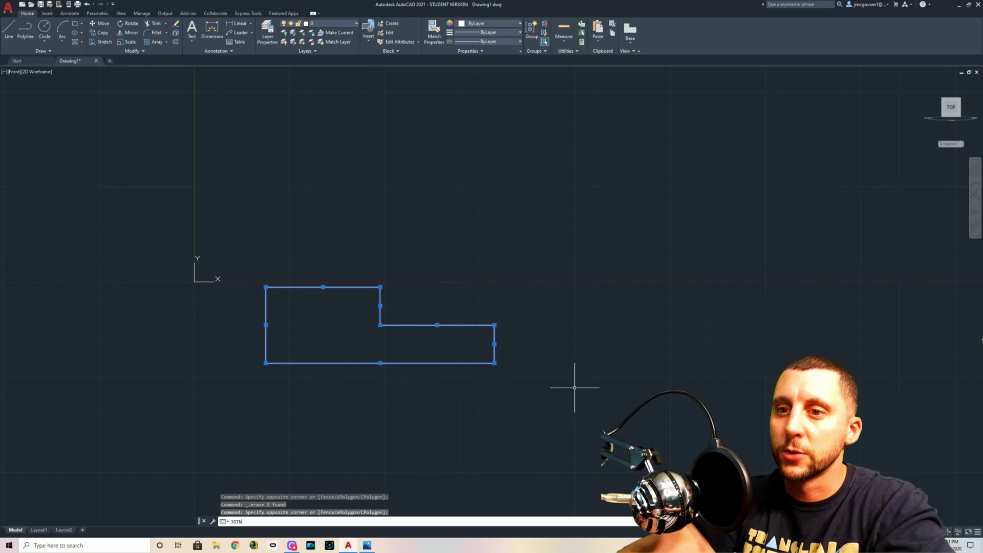
pyautogui.press('Return')
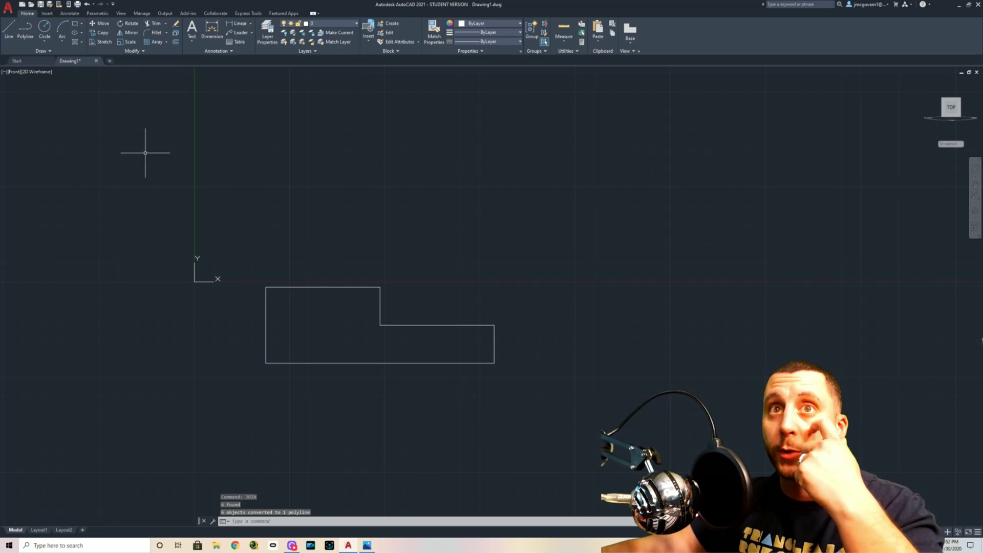
# Step: Set the view to Top and switch the workspace to 3D Basics
pyautogui.click(14, 72)
pyautogui.click(30, 91)
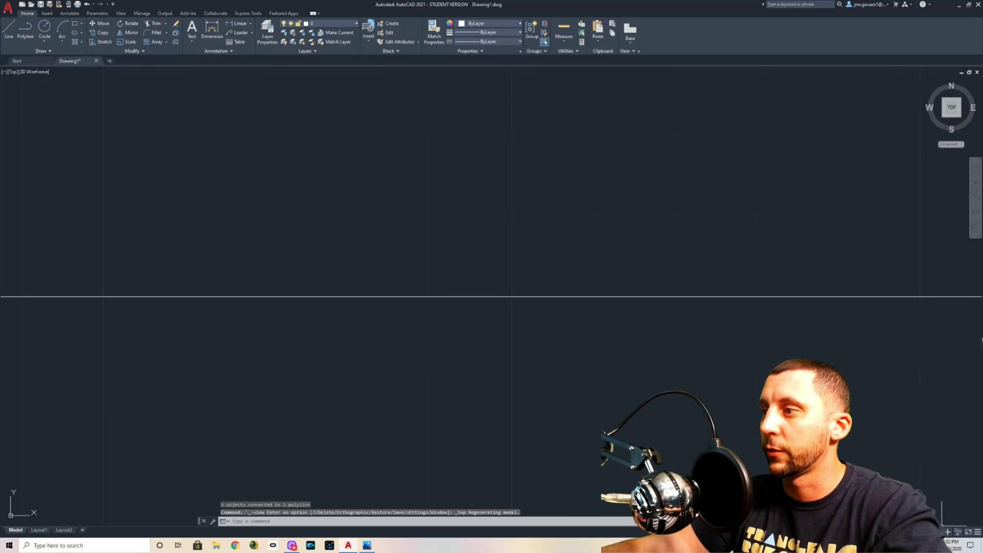
pyautogui.click(941, 532)
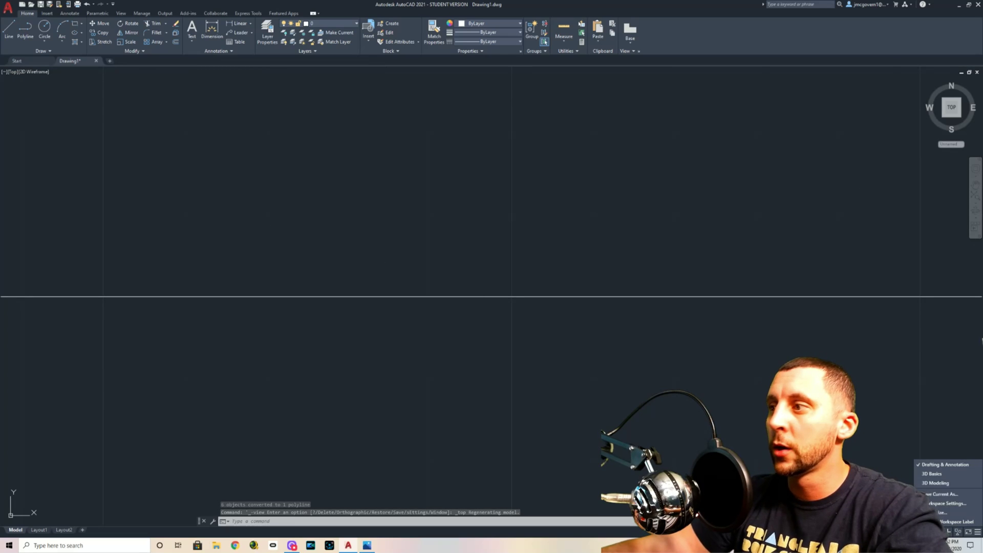
pyautogui.click(942, 473)
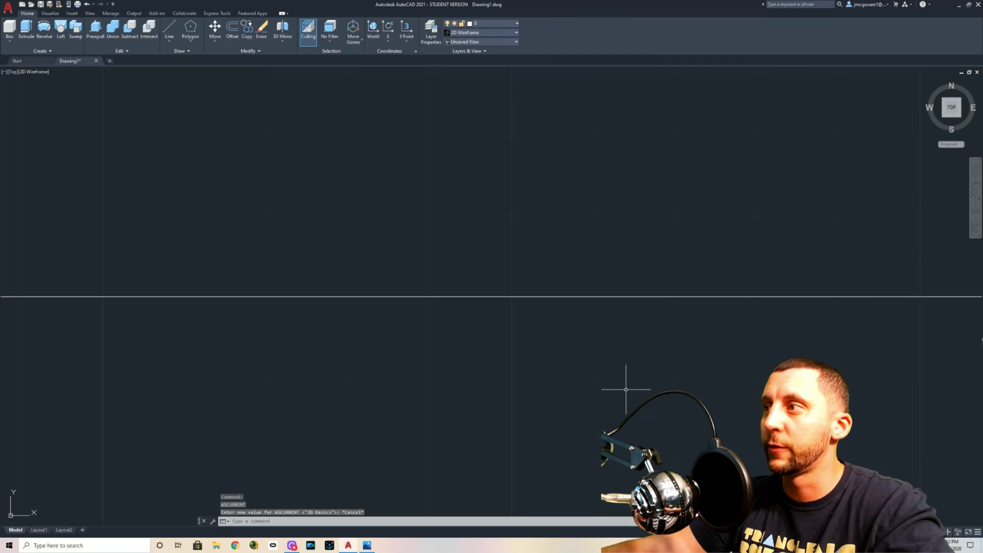
# Step: Reapply the Top view and turn the model to the SE Isometric view
pyautogui.moveTo(959, 126)
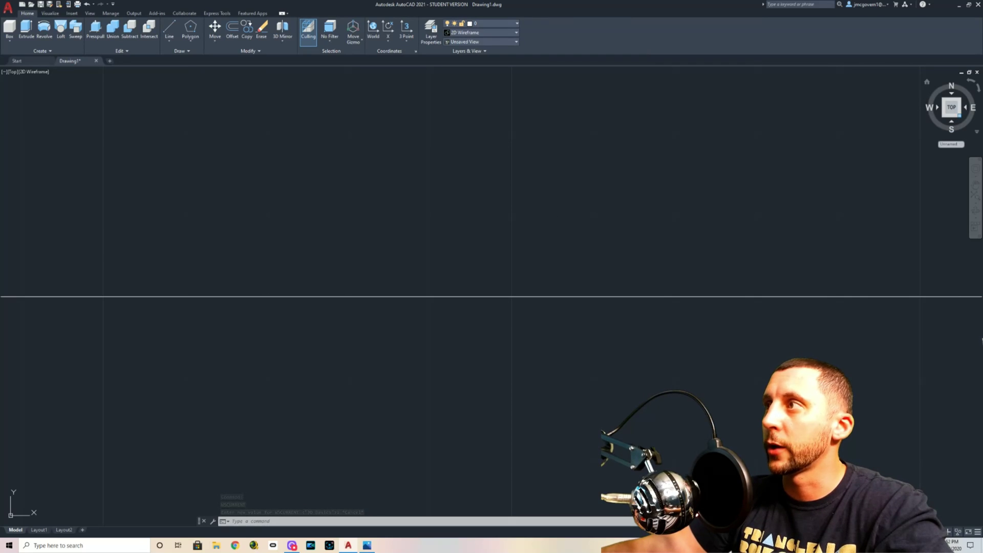
pyautogui.click(12, 72)
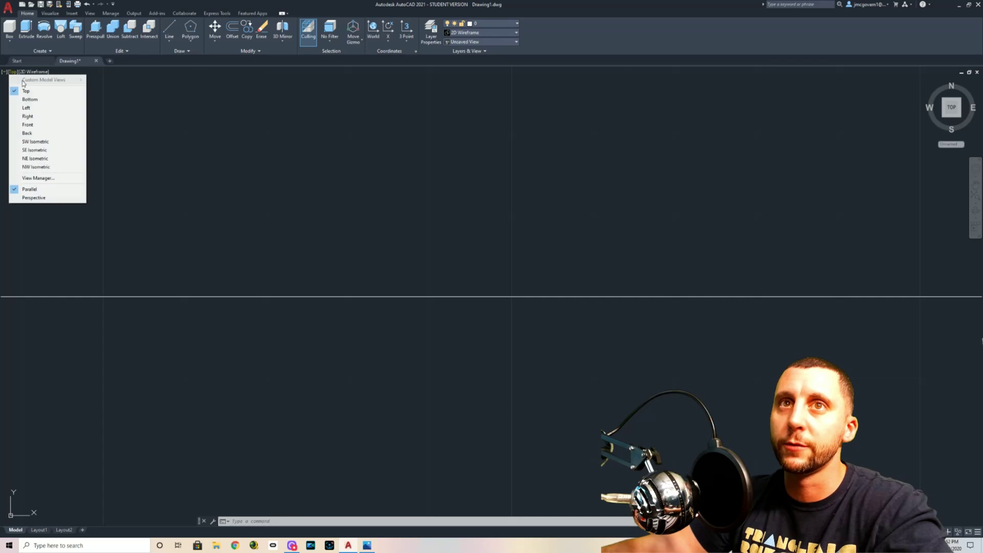
pyautogui.click(25, 91)
pyautogui.moveTo(952, 114)
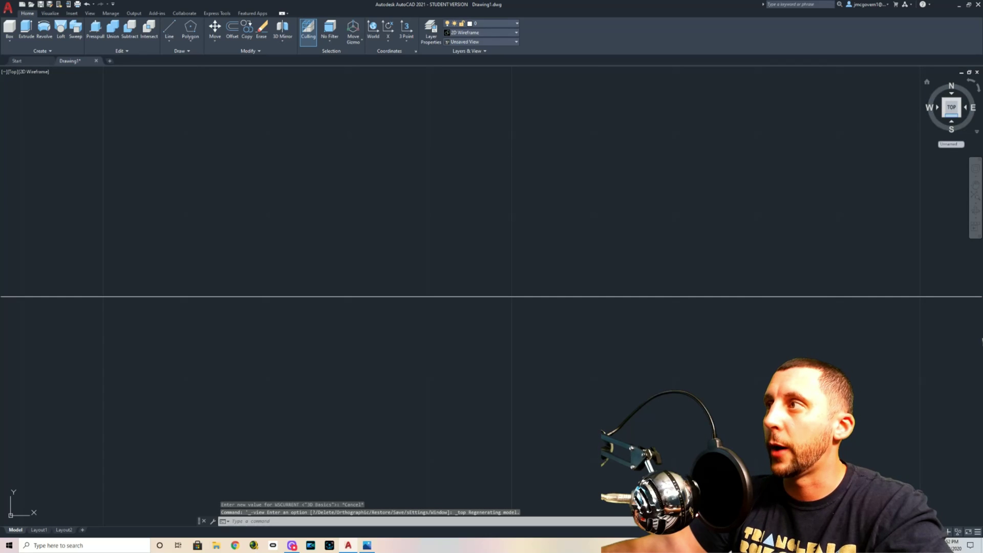
pyautogui.click(959, 115)
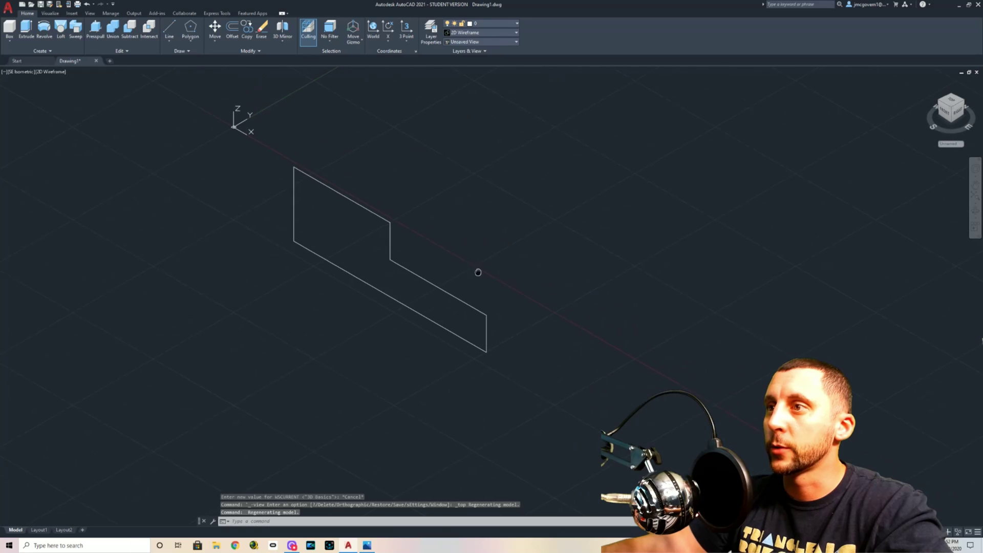
# Step: Select the L-shaped profile polyline and open the command history to review the JOIN command
pyautogui.click(391, 241)
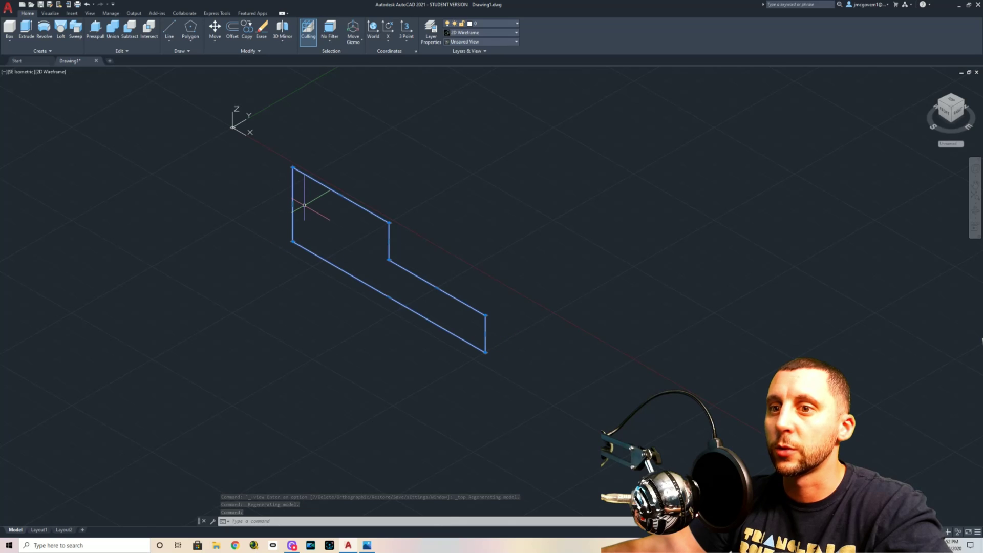
pyautogui.press('F2')
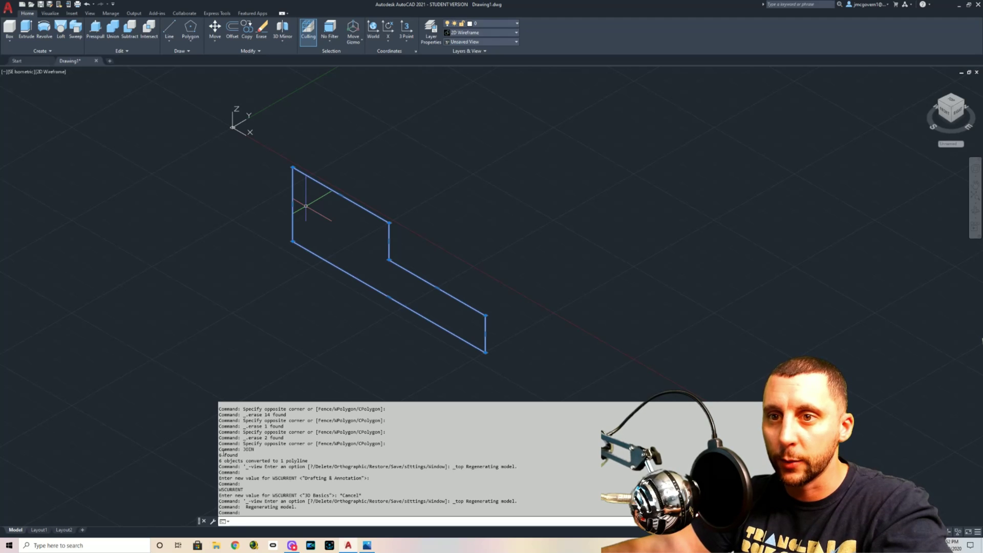
# Step: Extrude the L-shaped profile polyline 3 units toward the front to form the stepped solid block
pyautogui.moveTo(220, 455); pyautogui.dragTo(238, 455)
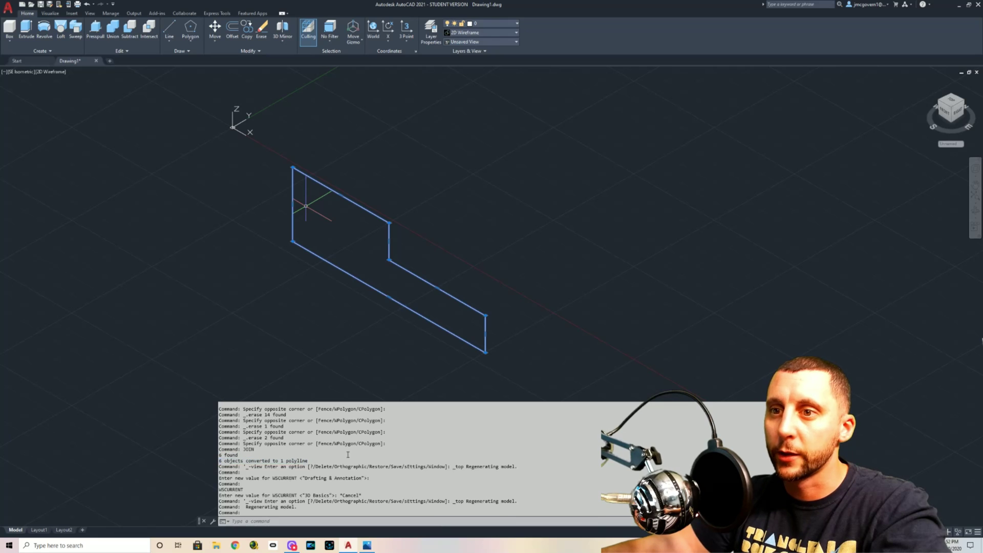
pyautogui.press('Escape')
pyautogui.click(433, 284)
pyautogui.click(26, 29)
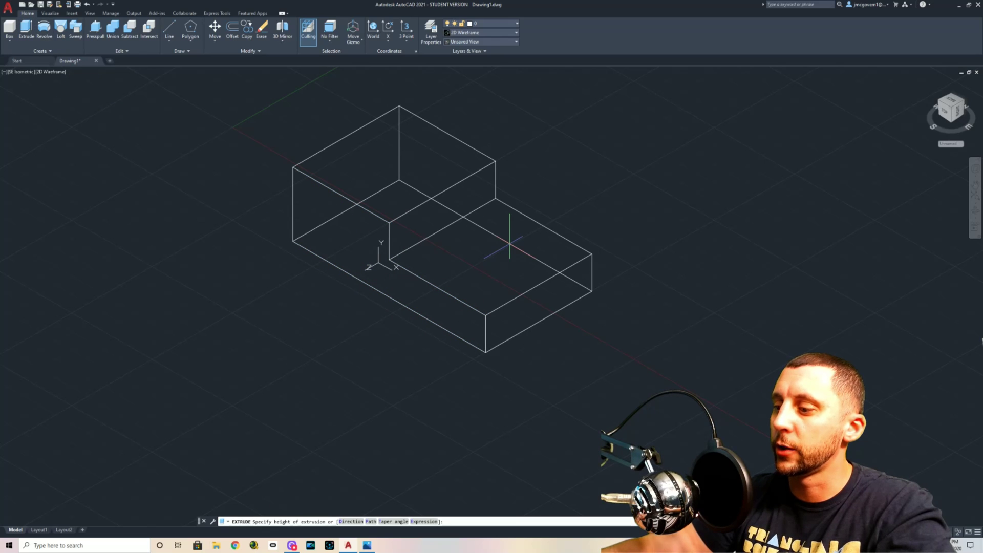
pyautogui.write('3')
pyautogui.press('Return')
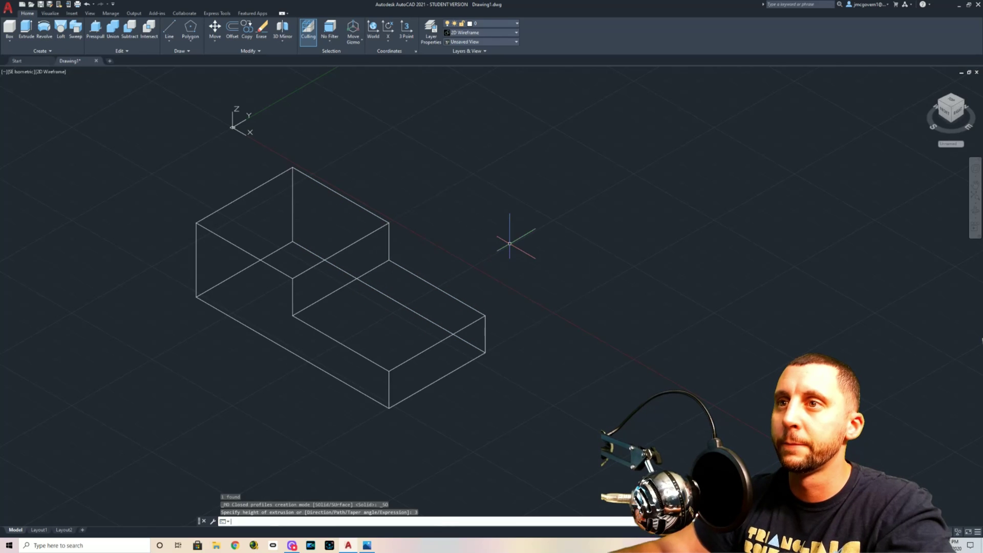
pyautogui.moveTo(410, 266); pyautogui.dragTo(500, 246, button='middle')
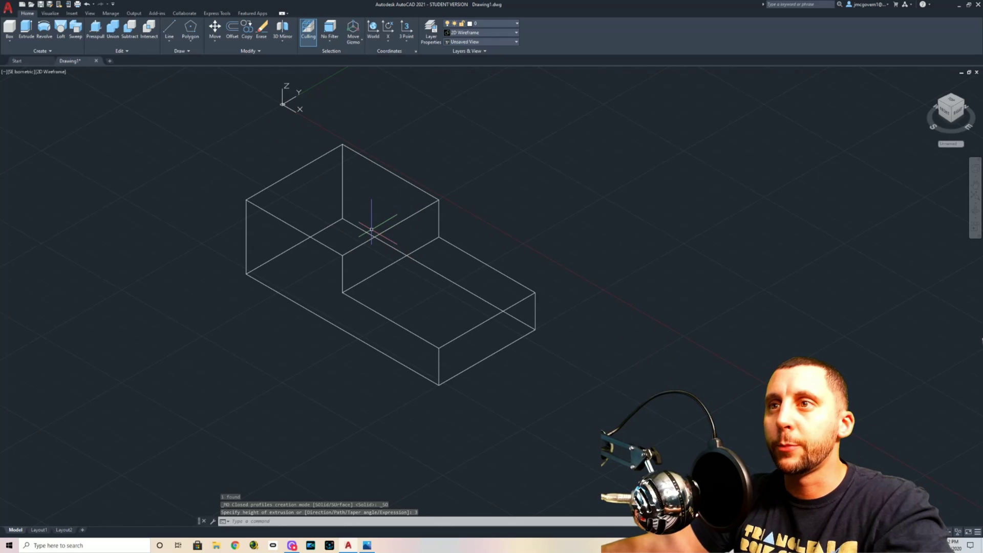
# Step: Draw a trial line along the raised block's front top edge and erase it
pyautogui.write('l')
pyautogui.press('Return')
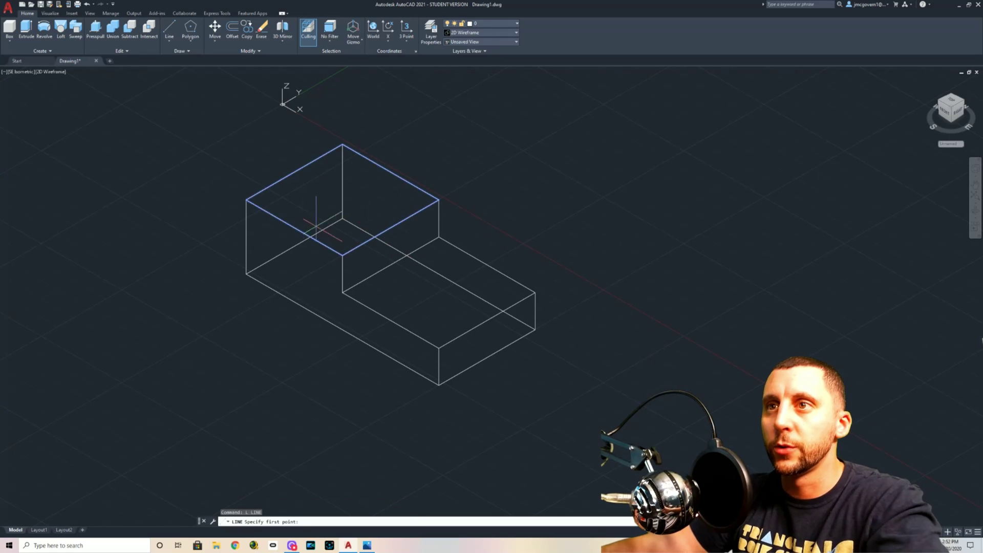
pyautogui.click(247, 200)
pyautogui.press('Escape')
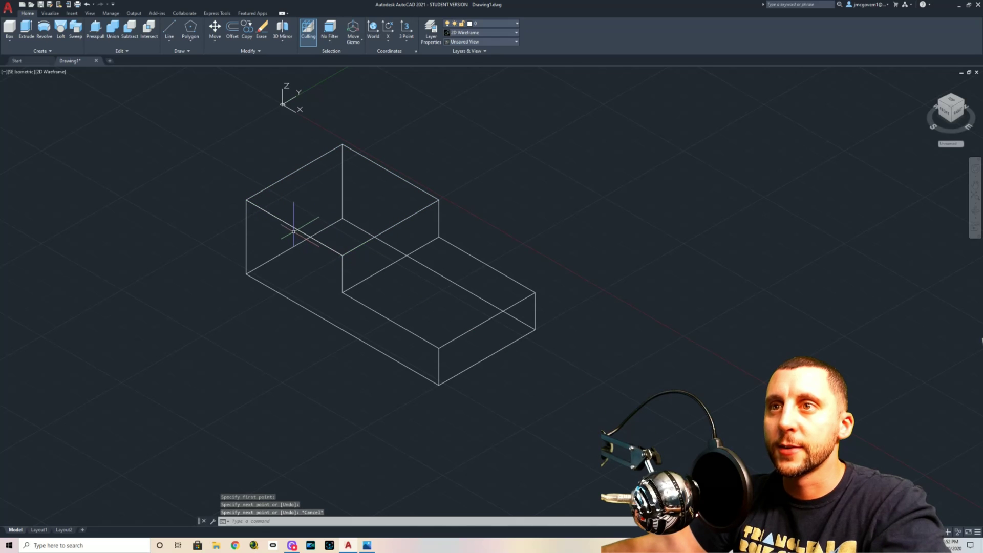
pyautogui.click(291, 226)
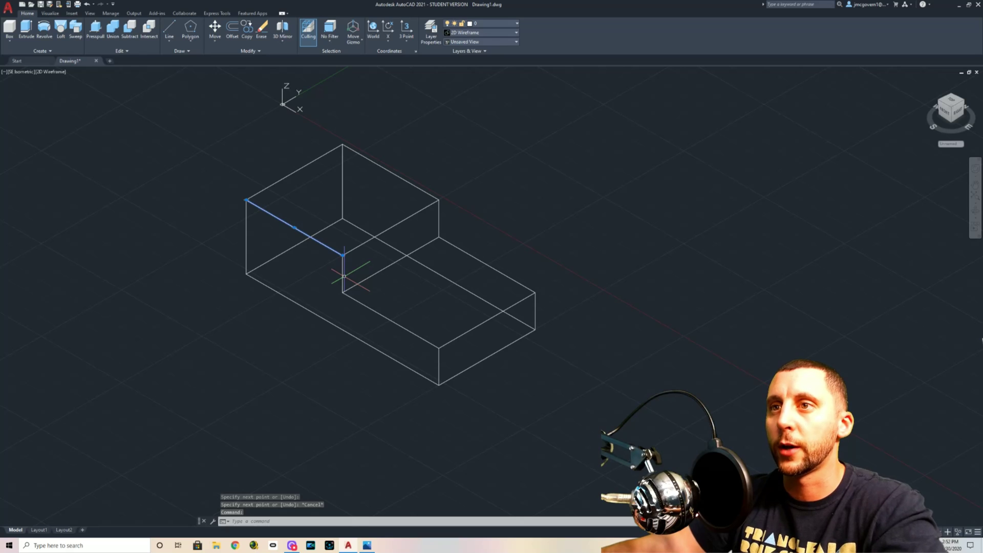
pyautogui.press('Delete')
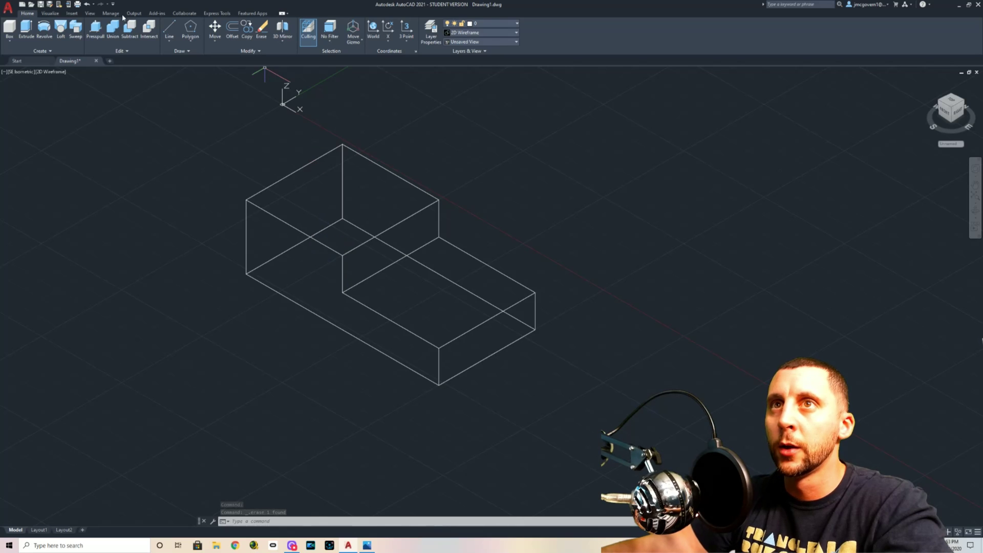
# Step: Draw a line along the raised block's front top edge, from corner to corner
pyautogui.click(169, 29)
pyautogui.click(246, 200)
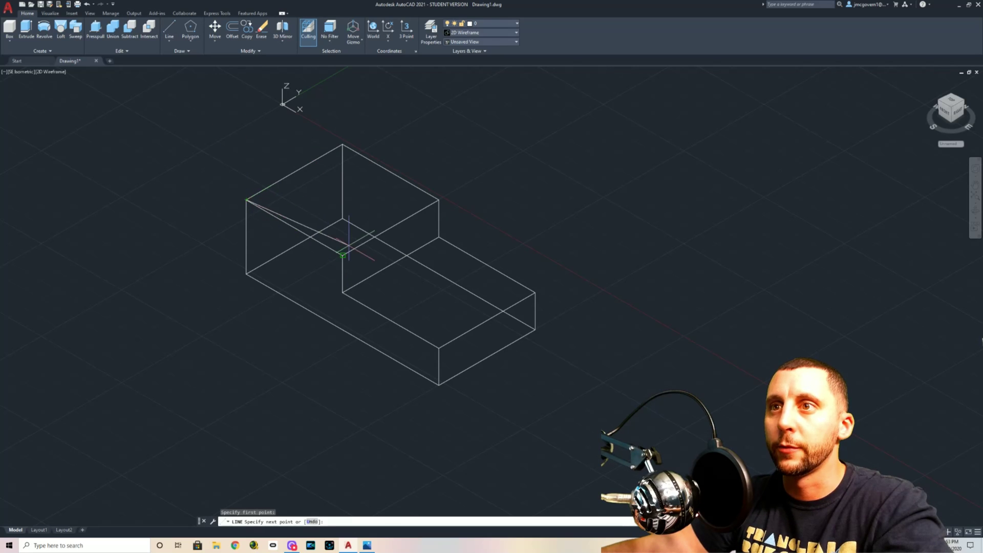
pyautogui.press('Escape')
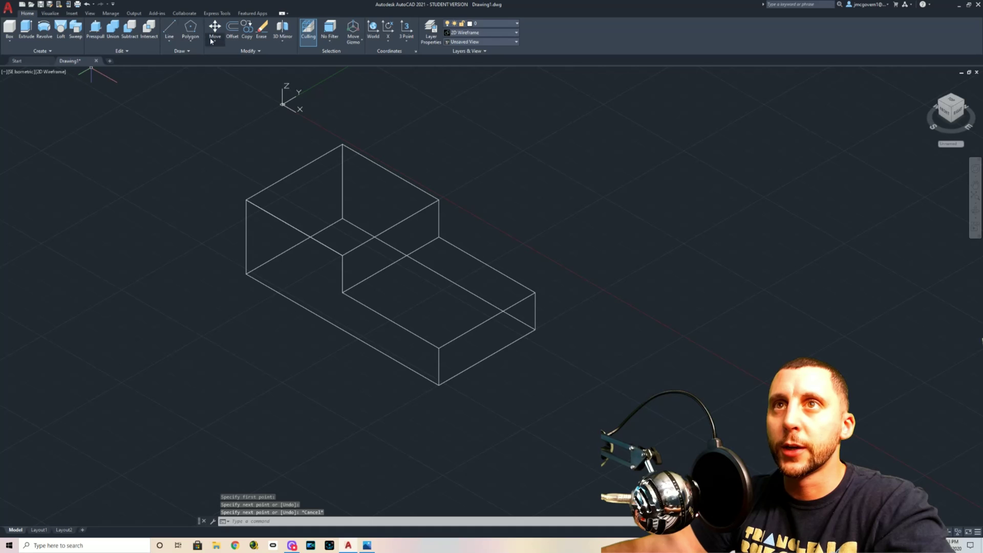
# Step: Offset the front edge line 1 unit inward across the raised top face, and offset the resulting line another 1 unit
pyautogui.click(234, 31)
pyautogui.write('1')
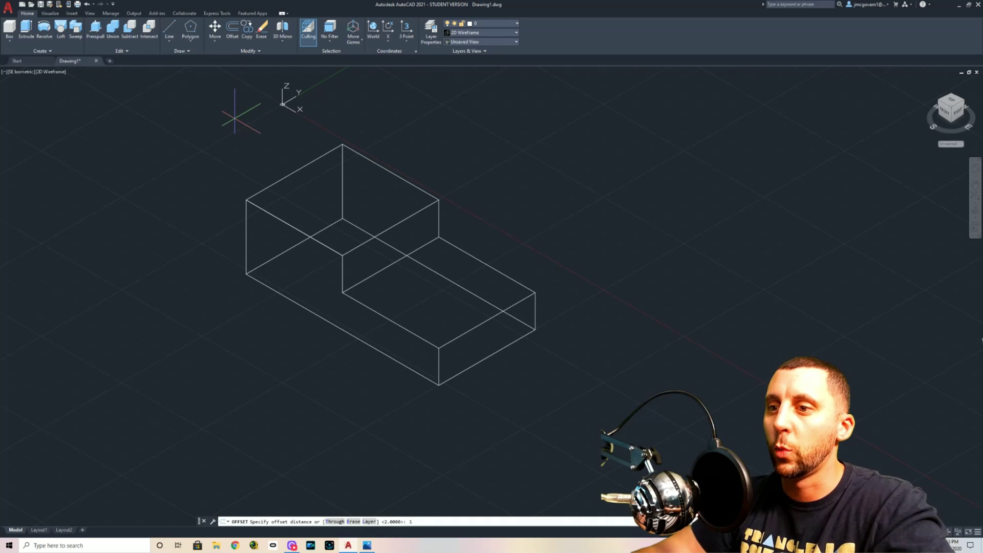
pyautogui.press('Return')
pyautogui.click(283, 220)
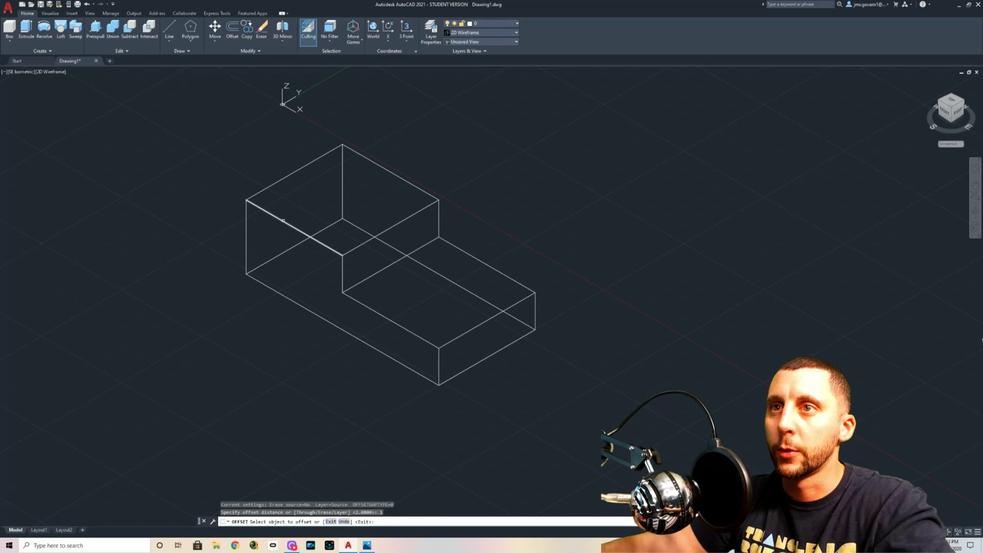
pyautogui.click(308, 209)
pyautogui.click(313, 201)
pyautogui.click(322, 191)
pyautogui.keyDown('shift'); pyautogui.moveTo(323, 194); pyautogui.dragTo(307, 243, button='middle'); pyautogui.keyUp('shift')
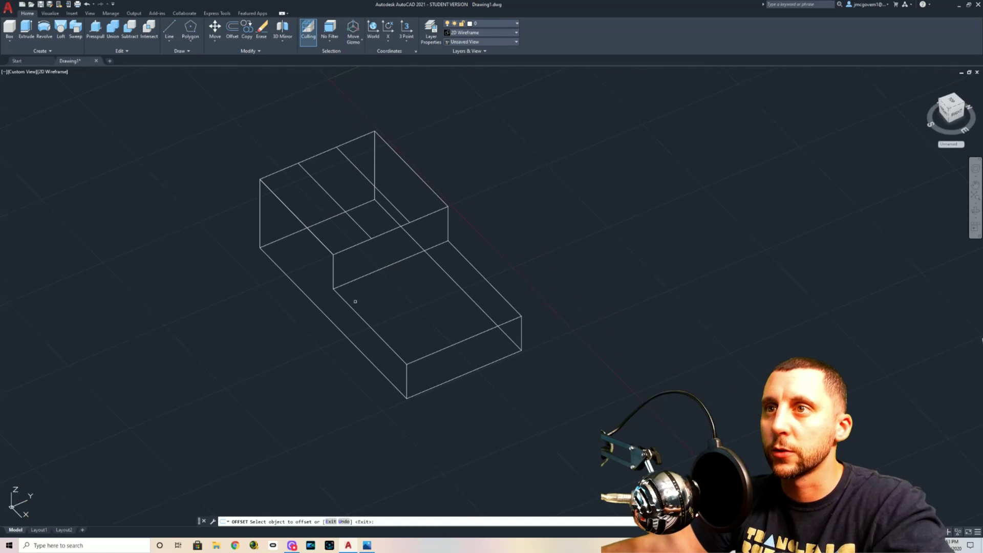
# Step: End the offsetting and erase the original line from the raised block's front top edge
pyautogui.click(329, 235)
pyautogui.click(428, 193)
pyautogui.click(444, 199)
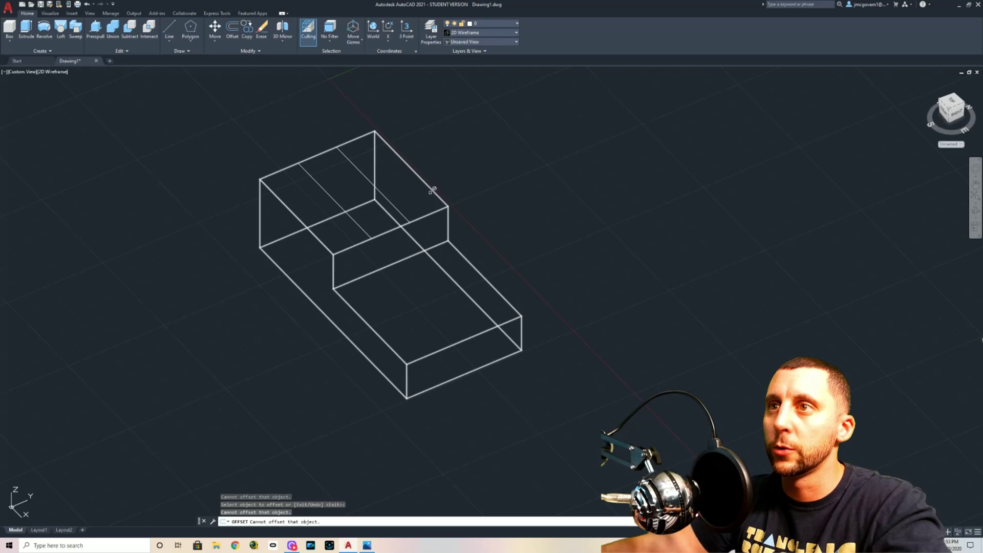
pyautogui.press('Escape')
pyautogui.click(317, 238)
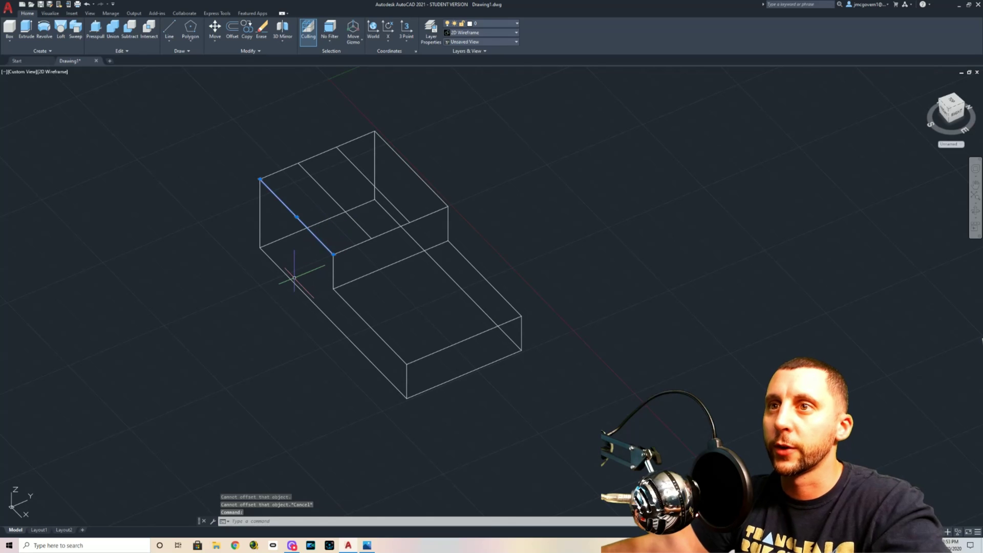
pyautogui.press('Delete')
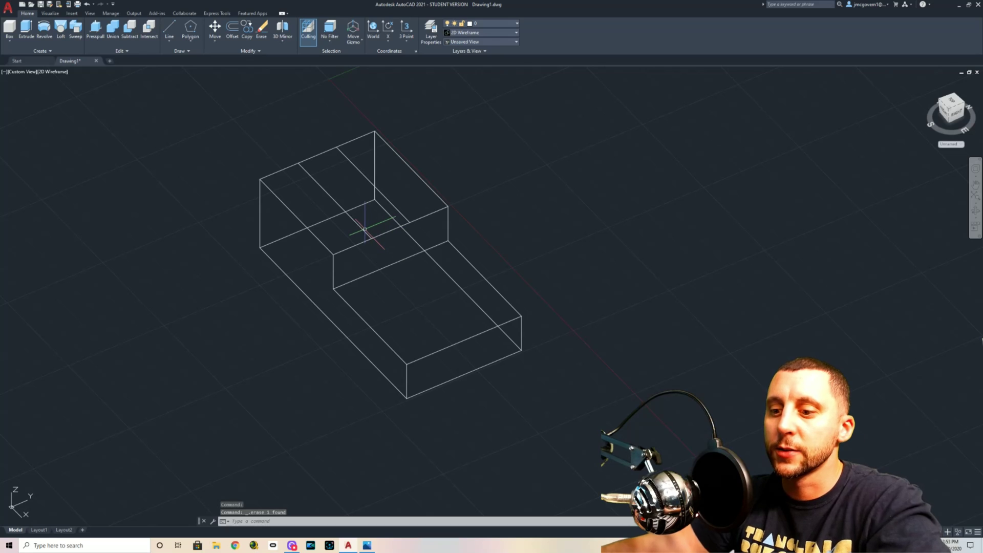
# Step: Close the slot rectangle on the raised top face with a line between the offset lines' endpoints at each end
pyautogui.write('l')
pyautogui.press('Return')
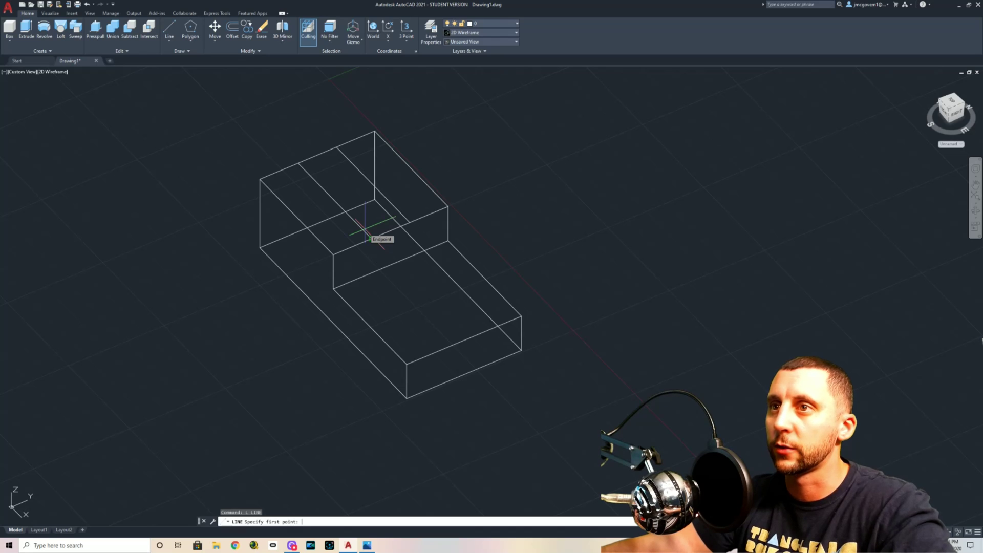
pyautogui.click(368, 236)
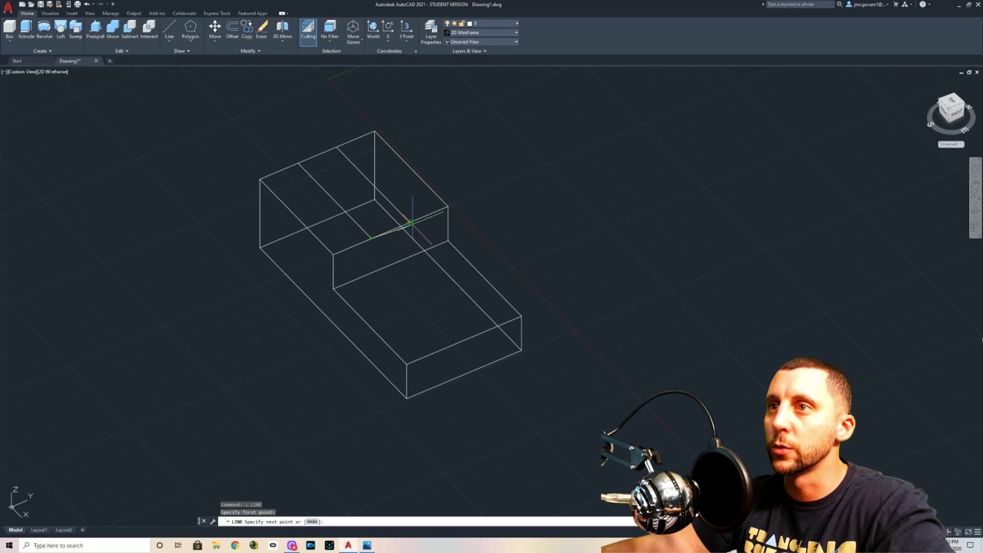
pyautogui.press('Escape')
pyautogui.click(299, 163)
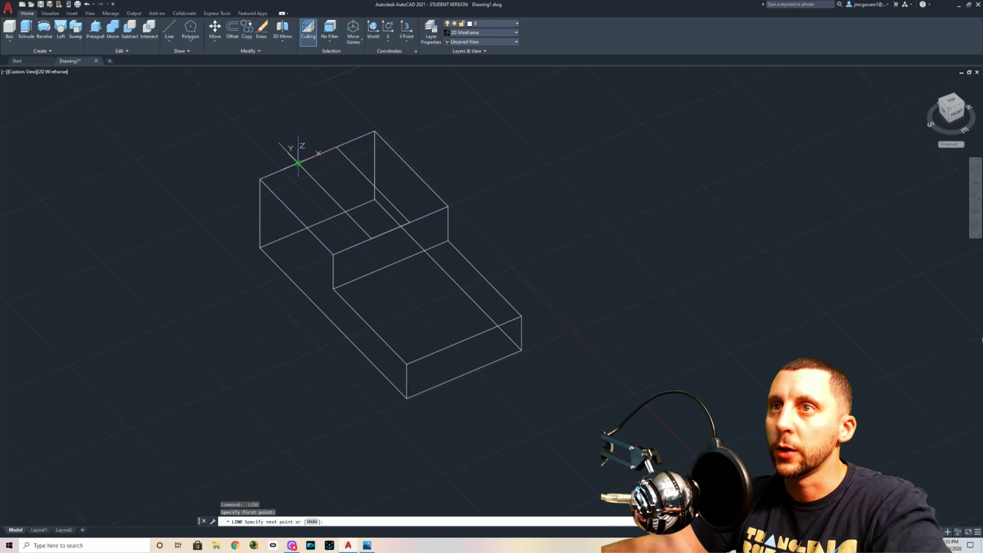
pyautogui.click(334, 137)
pyautogui.press('Escape')
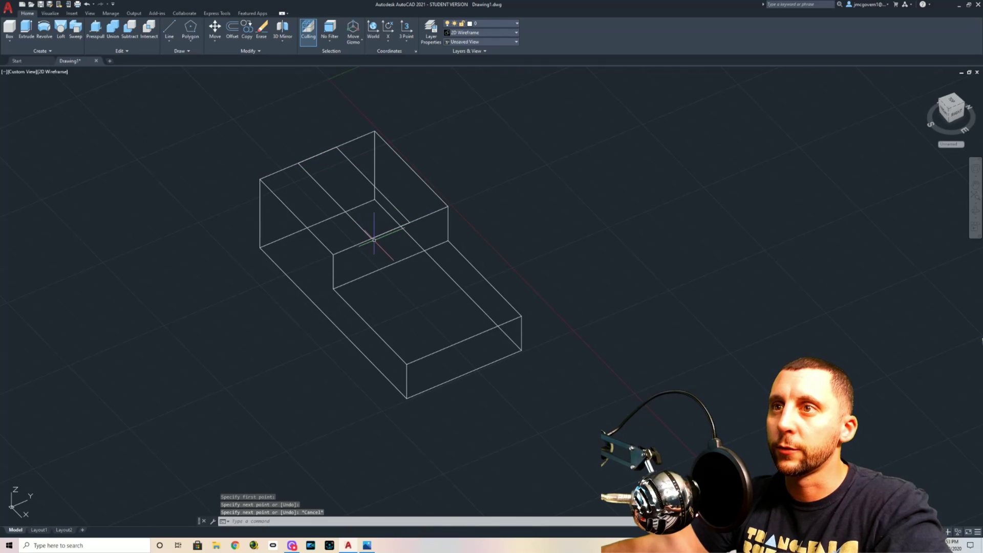
# Step: Join the four lines of the slot rectangle into a single polyline
pyautogui.click(390, 231)
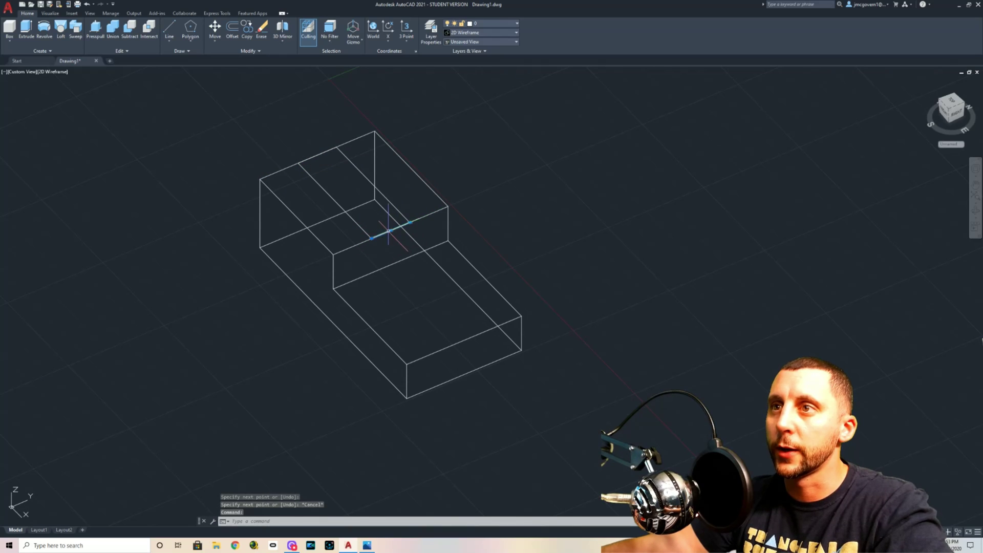
pyautogui.click(358, 223)
pyautogui.click(371, 183)
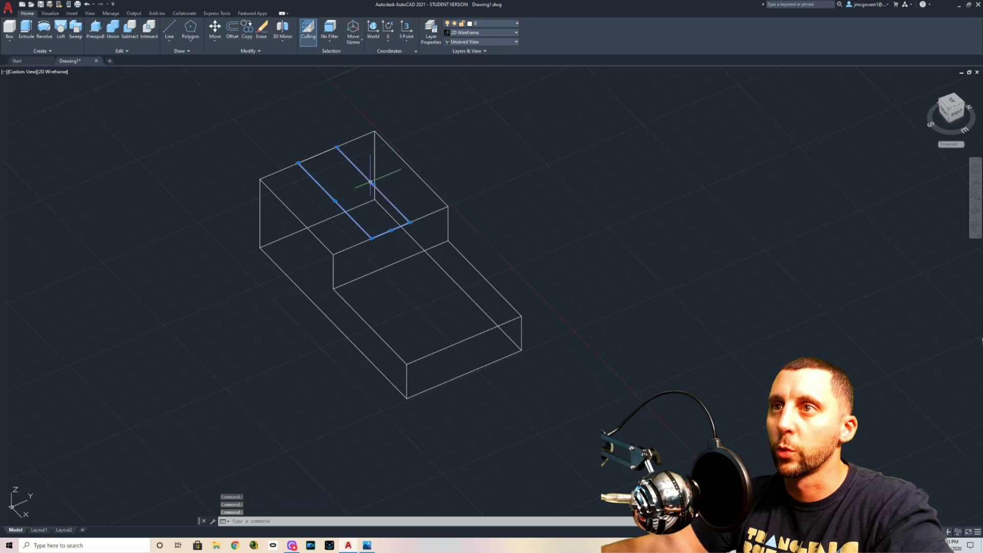
pyautogui.click(323, 150)
pyautogui.write('JOIN')
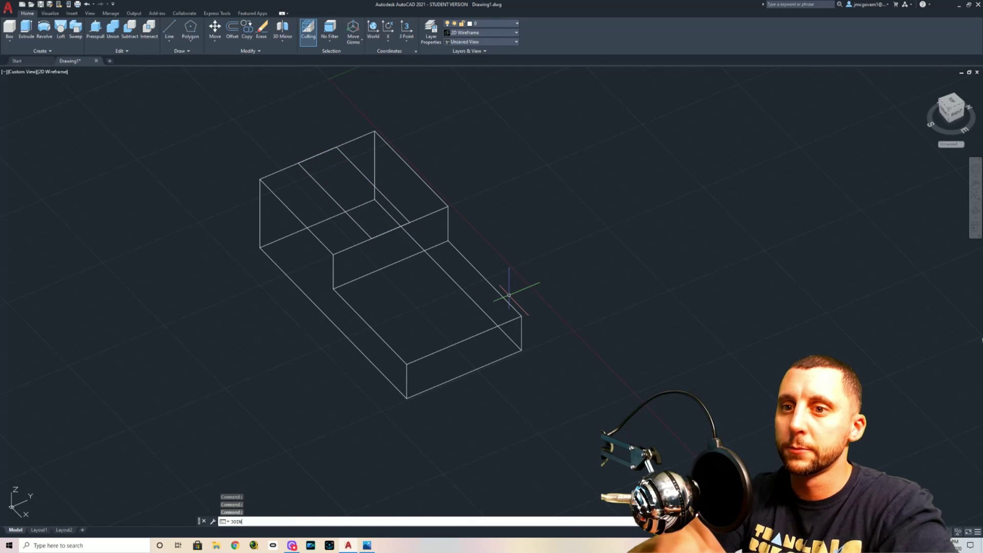
pyautogui.press('Return')
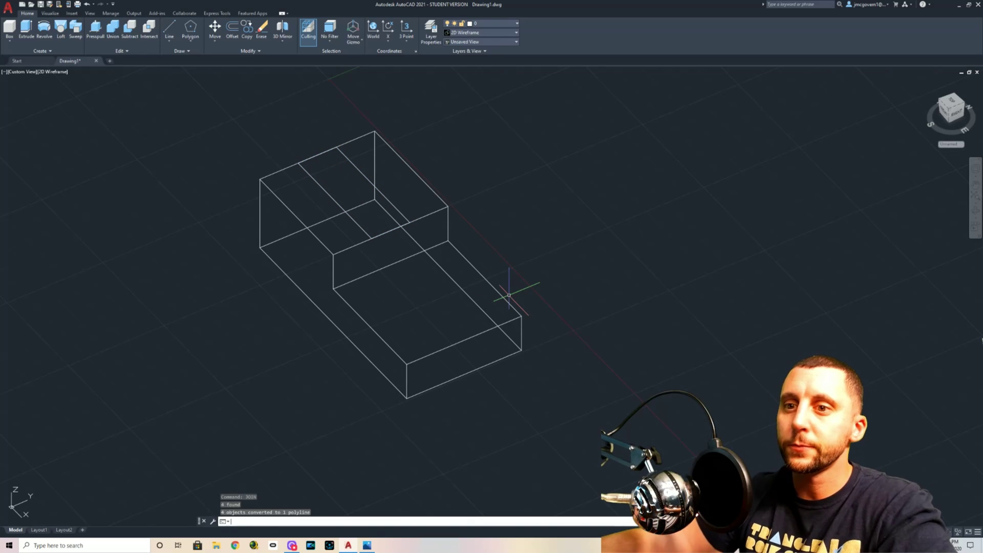
# Step: Extrude the slot rectangle 1 unit downward into the raised block
pyautogui.click(382, 234)
pyautogui.write('ext')
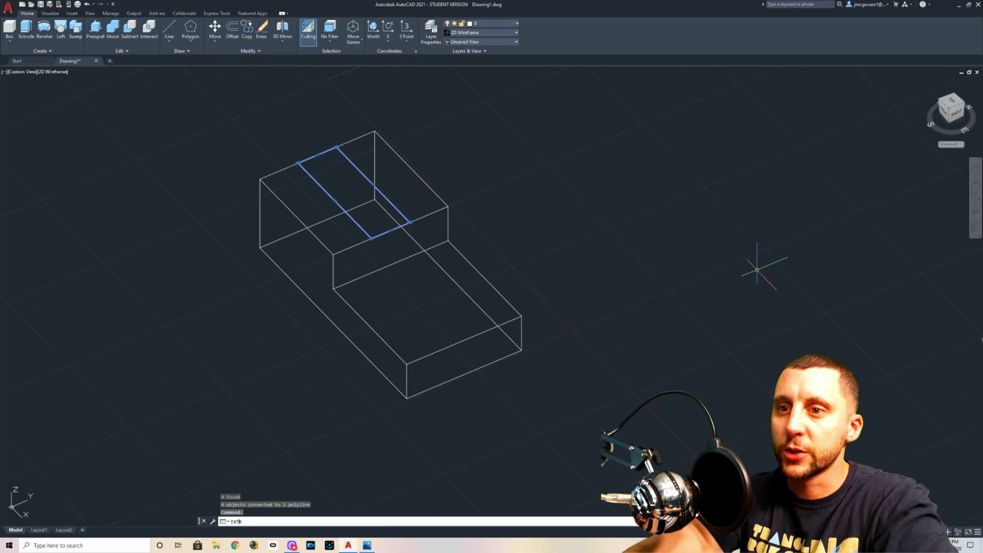
pyautogui.press('Return')
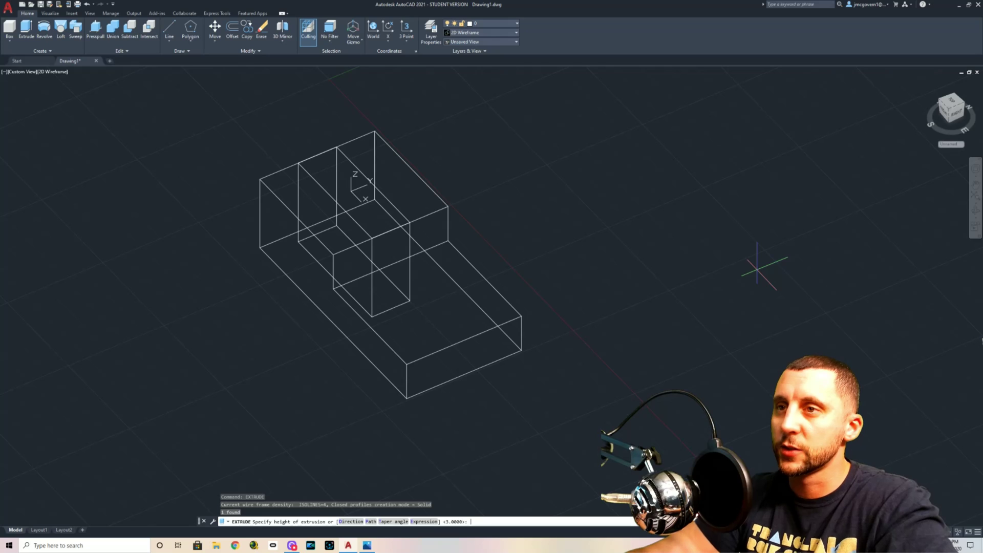
pyautogui.press('Return')
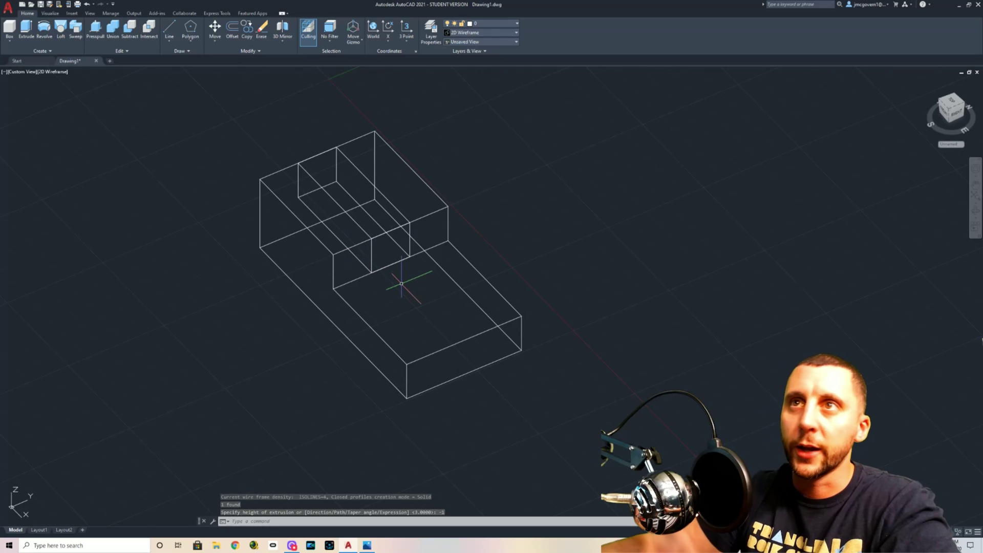
# Step: Subtract the extruded slot solid from the stepped block to cut the channel
pyautogui.click(129, 27)
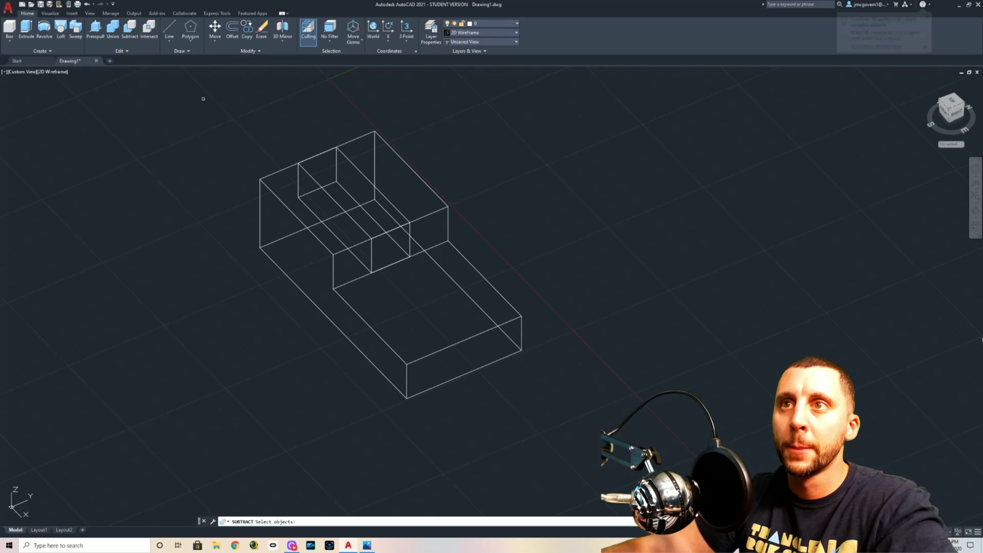
pyautogui.click(276, 195)
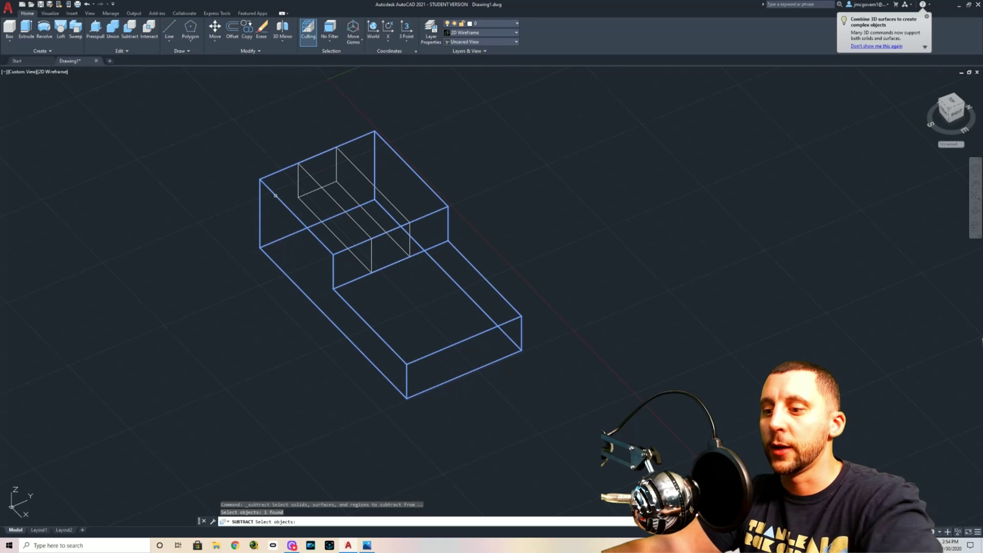
pyautogui.press('Return')
pyautogui.click(298, 183)
pyautogui.press('Return')
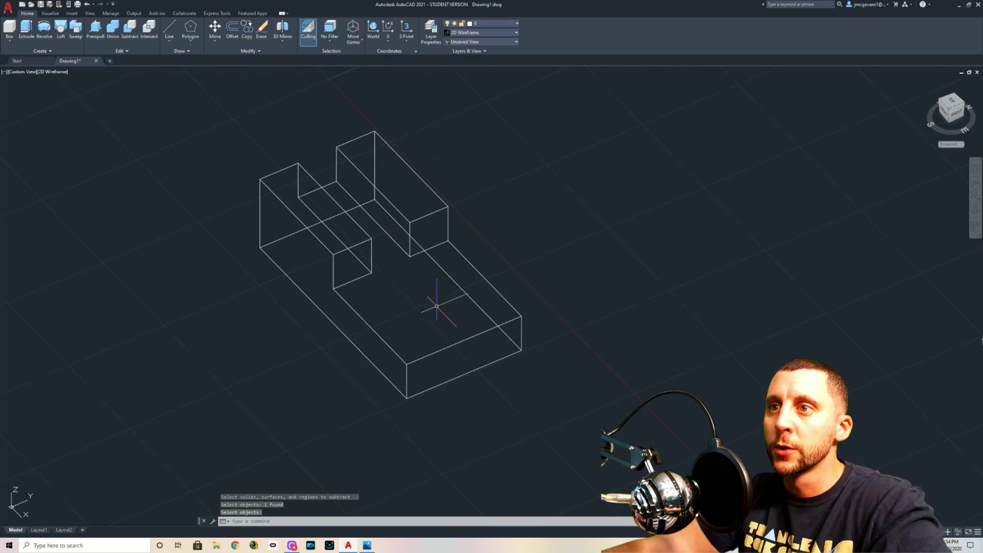
# Step: Draw a 2-unit line along the lower step's front top edge, starting at its outer corner
pyautogui.click(169, 30)
pyautogui.click(407, 364)
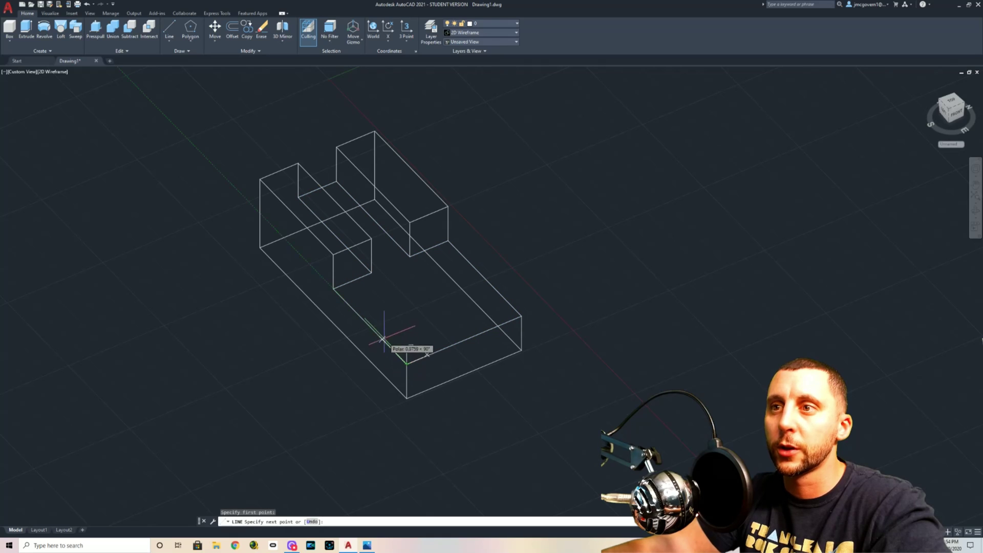
pyautogui.scroll(3, 369, 324)
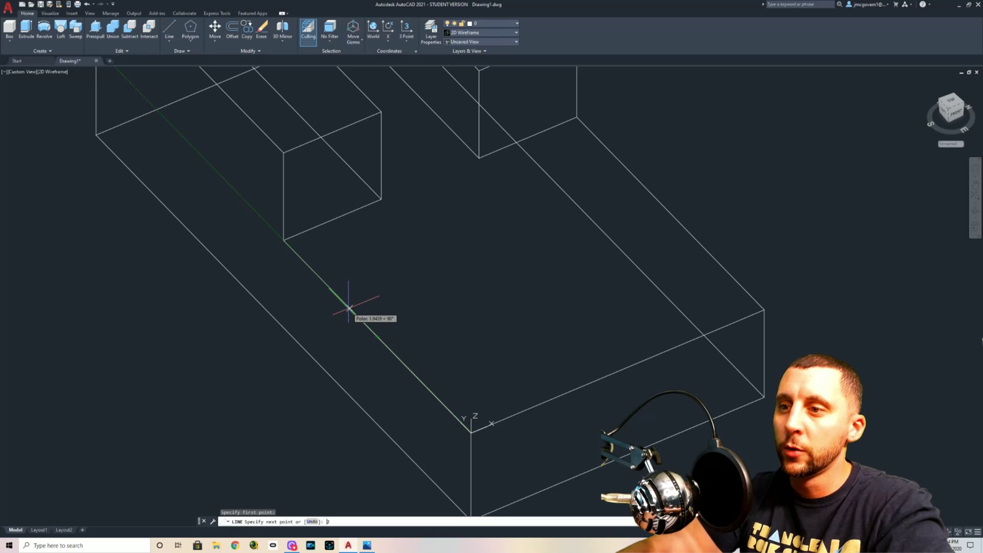
pyautogui.write('2')
pyautogui.press('Return')
pyautogui.press('Escape')
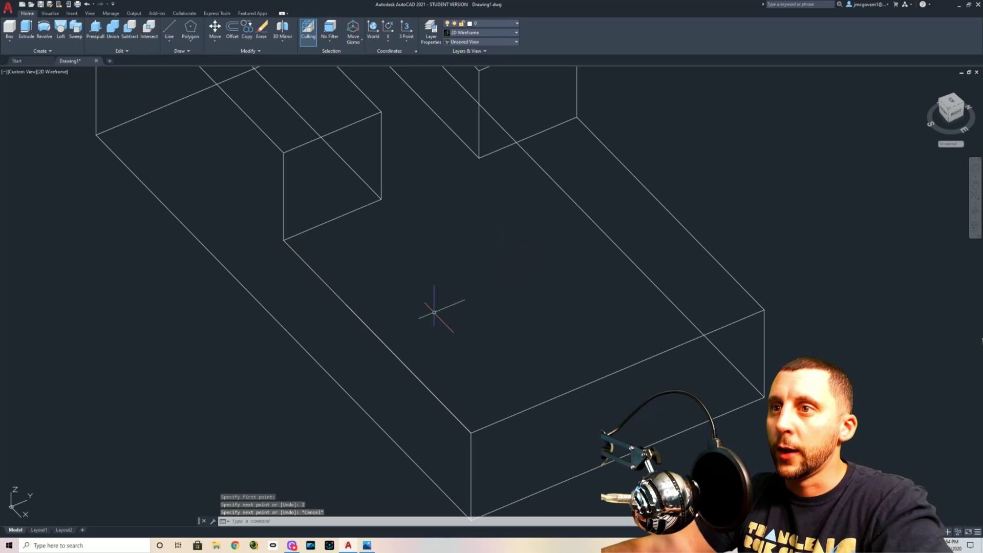
pyautogui.click(384, 344)
pyautogui.press('Escape')
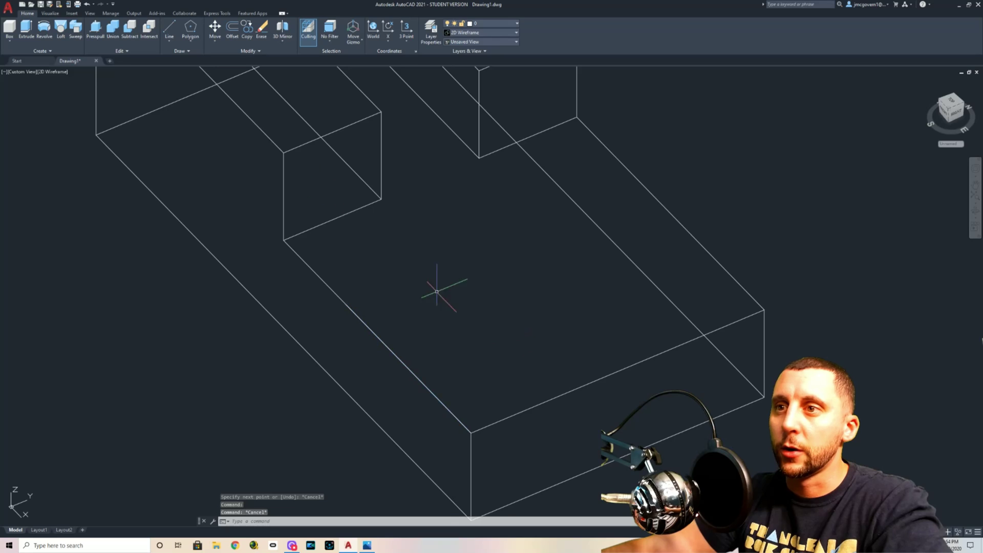
# Step: Offset the 2-unit edge line inward twice across the lower step, 1 unit each time
pyautogui.click(232, 30)
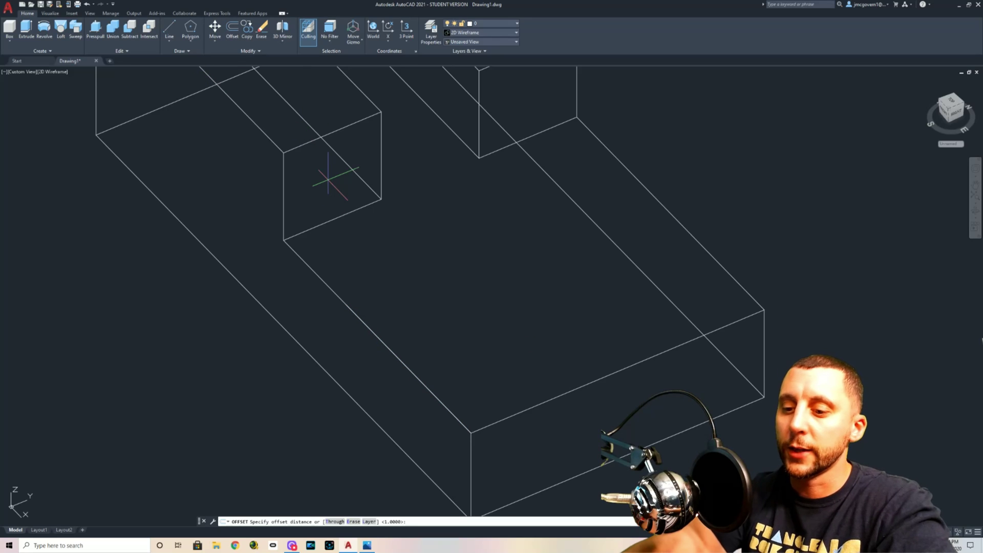
pyautogui.write('1')
pyautogui.press('Return')
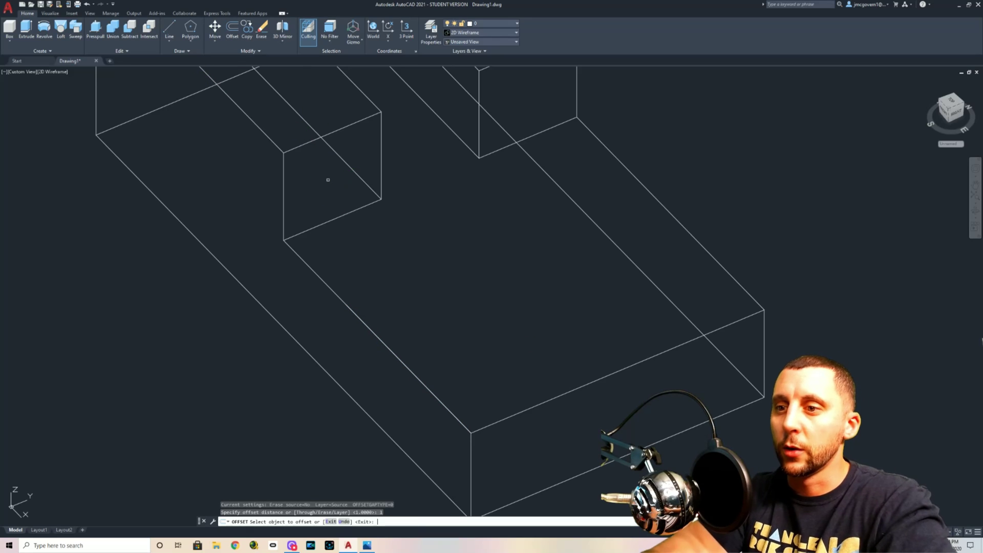
pyautogui.click(399, 359)
pyautogui.click(455, 325)
pyautogui.click(512, 334)
pyautogui.click(557, 304)
pyautogui.press('Escape')
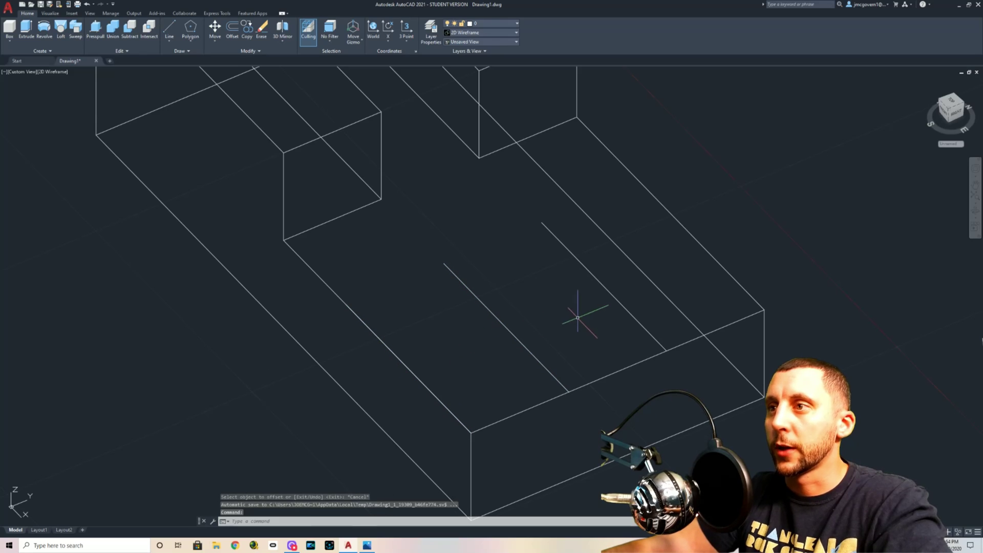
# Step: Draw lines joining the inner ends and the front ends of the two offset lines to close the notch rectangle
pyautogui.write('l')
pyautogui.press('Return')
pyautogui.click(542, 223)
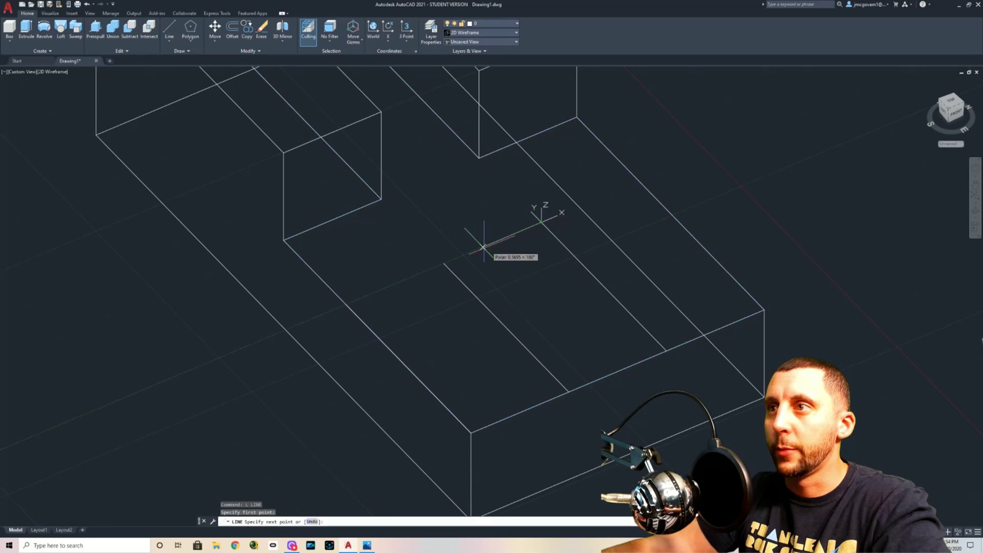
pyautogui.click(444, 264)
pyautogui.press('Escape')
pyautogui.press('Return')
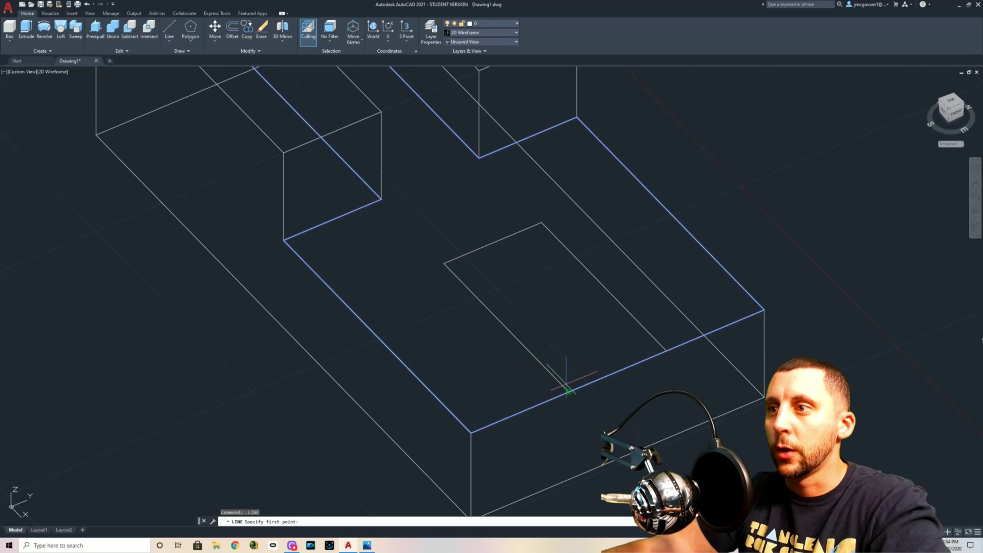
pyautogui.click(666, 352)
pyautogui.press('Escape')
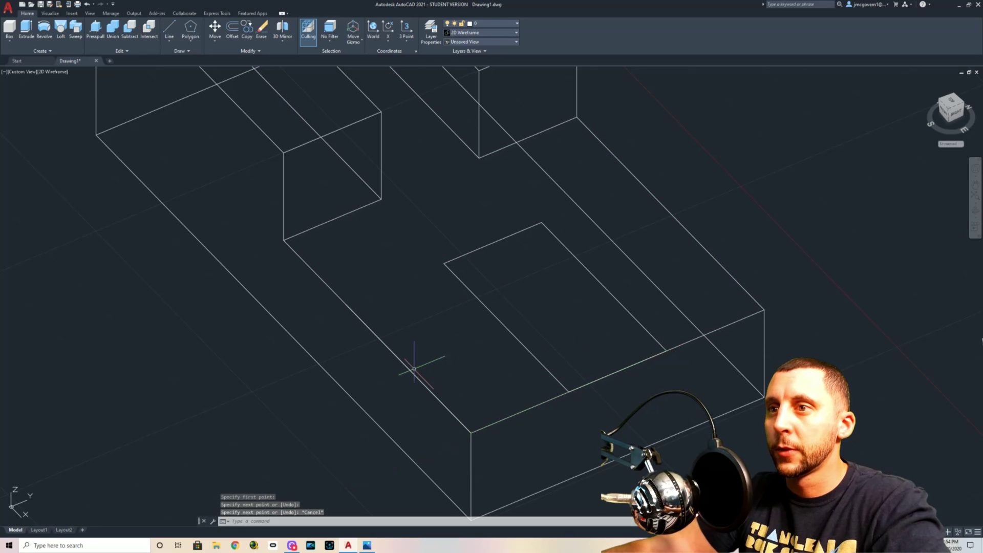
# Step: Erase the original line on the lower step's outer edge and join the four notch rectangle lines into one polyline
pyautogui.click(407, 365)
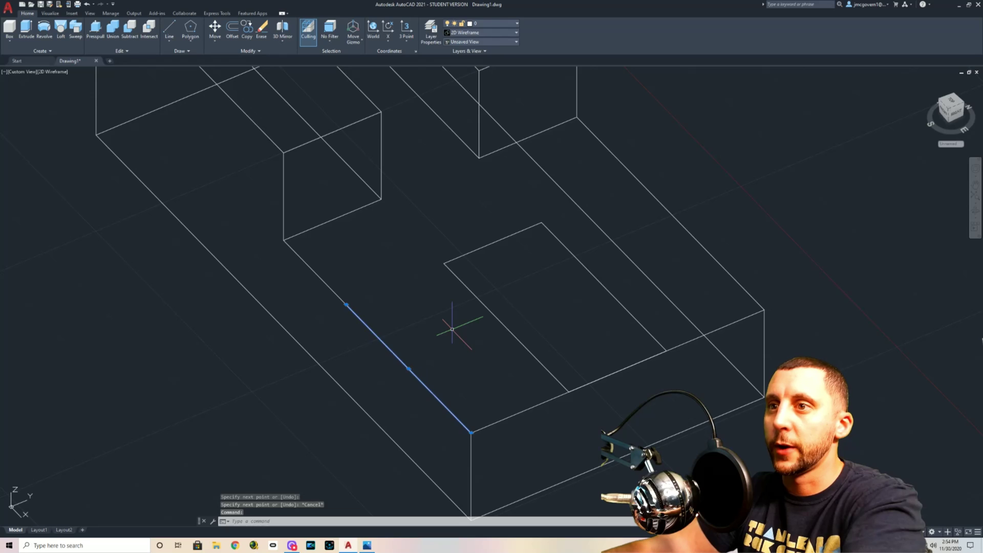
pyautogui.press('Delete')
pyautogui.moveTo(472, 234); pyautogui.dragTo(444, 264)
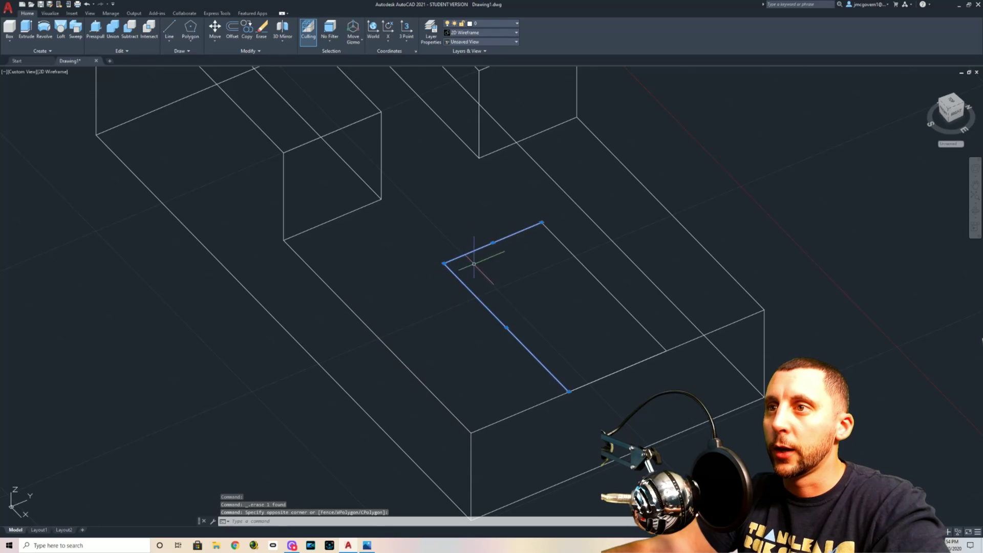
pyautogui.click(548, 229)
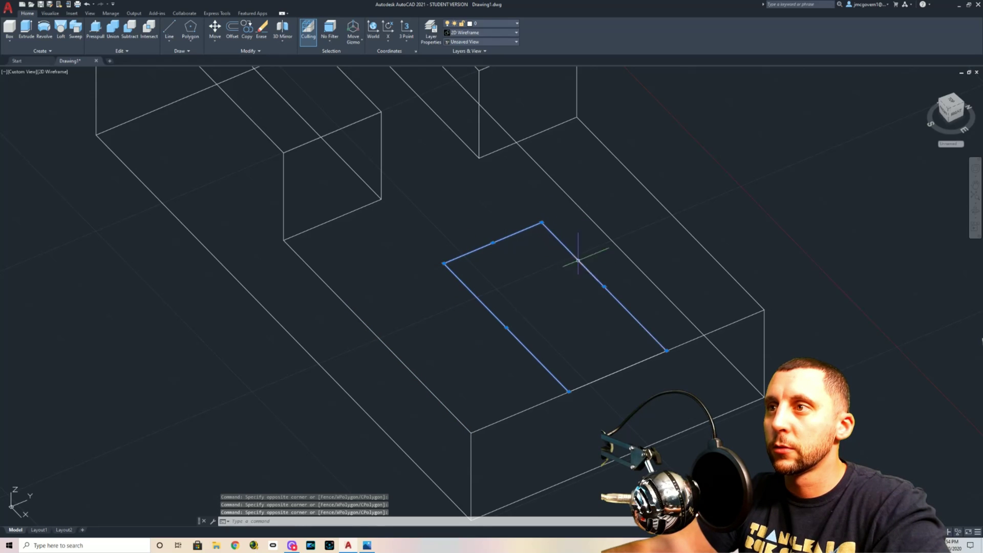
pyautogui.click(619, 370)
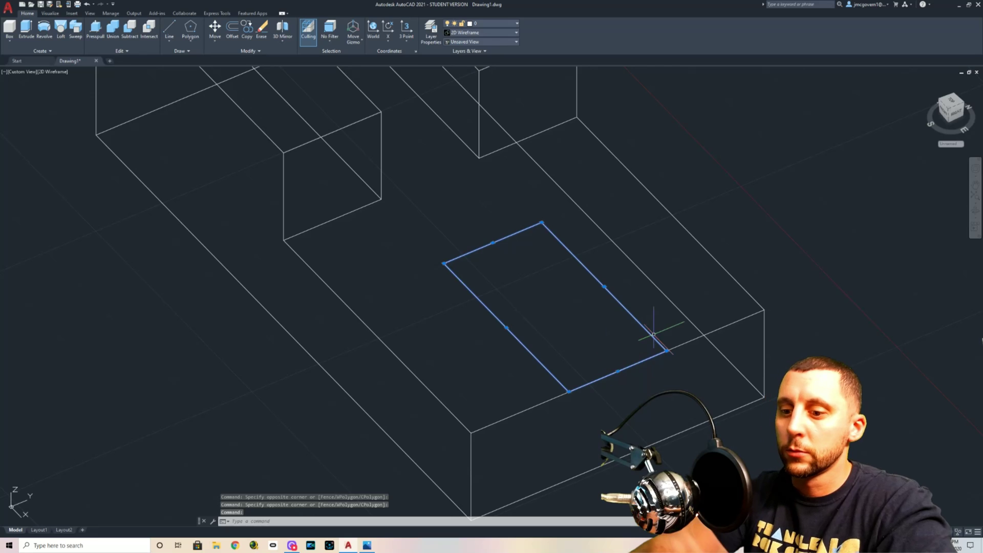
pyautogui.write('join')
pyautogui.press('Return')
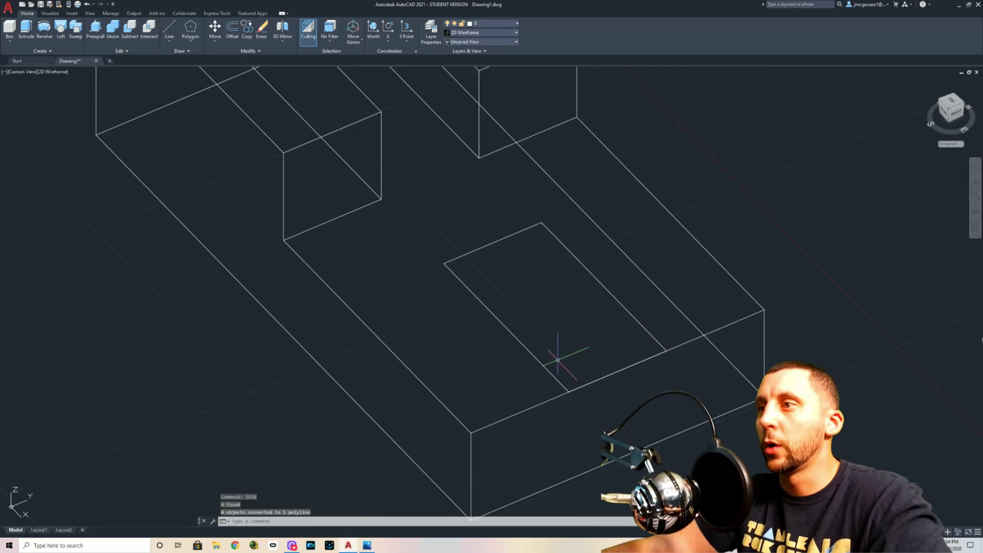
# Step: Extrude the notch rectangle 1 unit downward through the lower step
pyautogui.click(522, 341)
pyautogui.write('e')
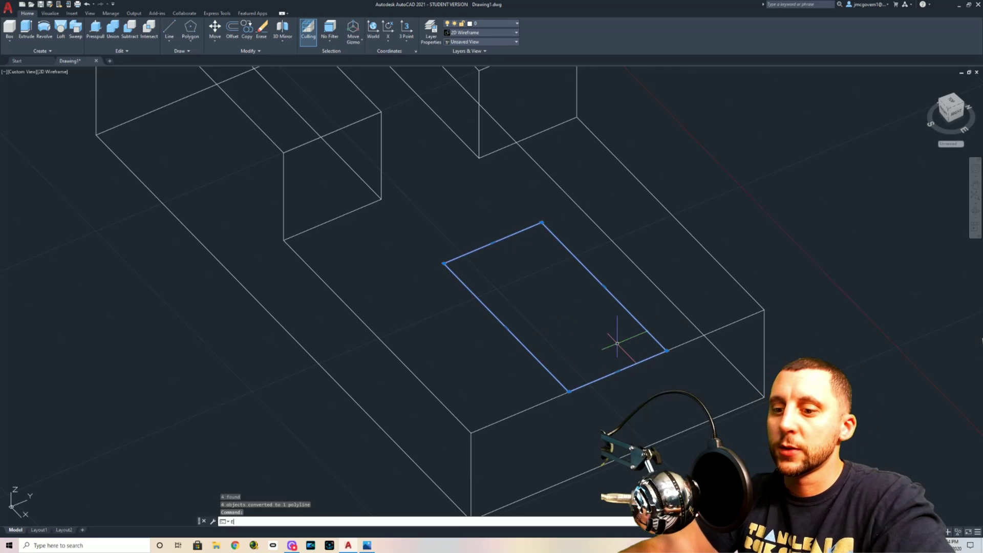
pyautogui.write('xt')
pyautogui.press('Return')
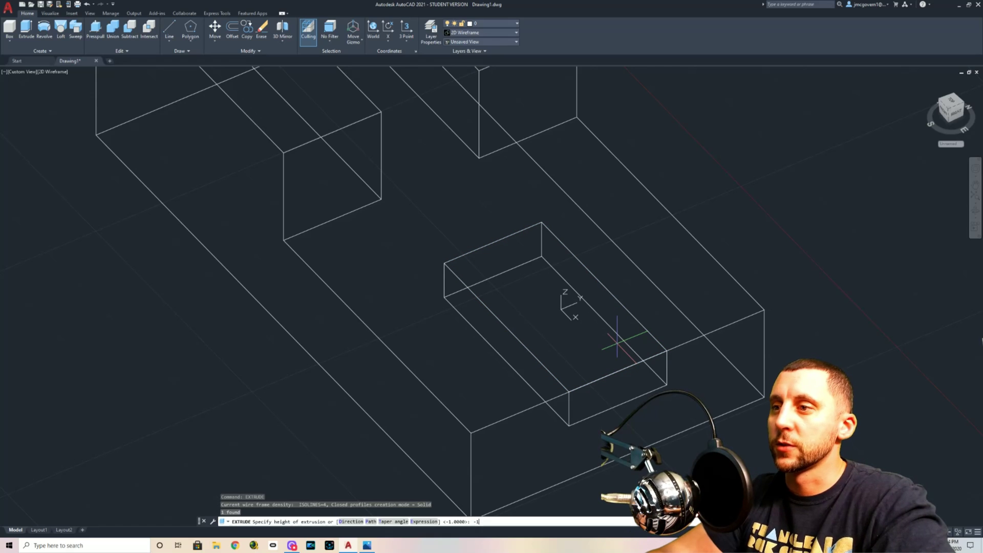
pyautogui.write('-1')
pyautogui.press('Return')
# Step: Subtract the extruded notch solid from the block to cut the opening in the lower step's front
pyautogui.scroll(-2, 617, 343)
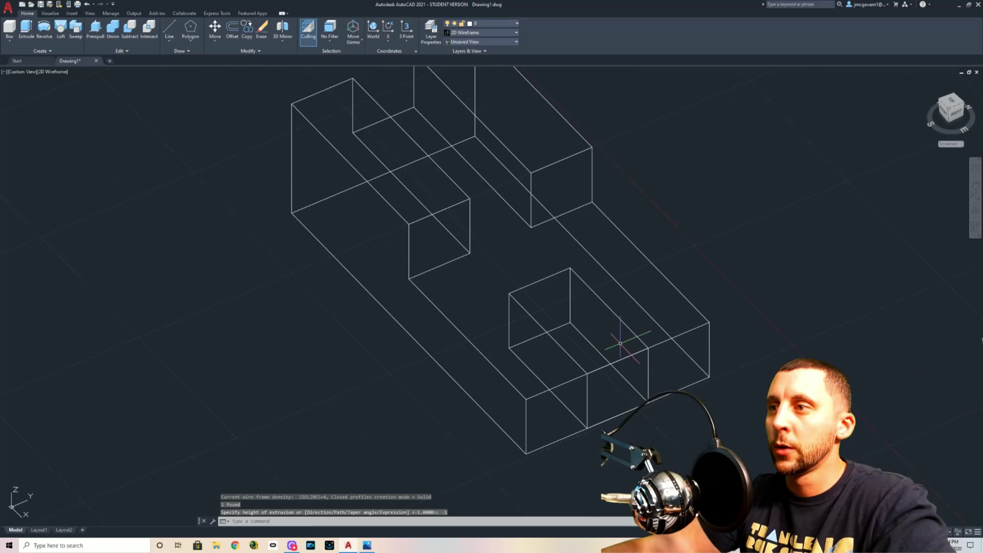
pyautogui.write('subtract')
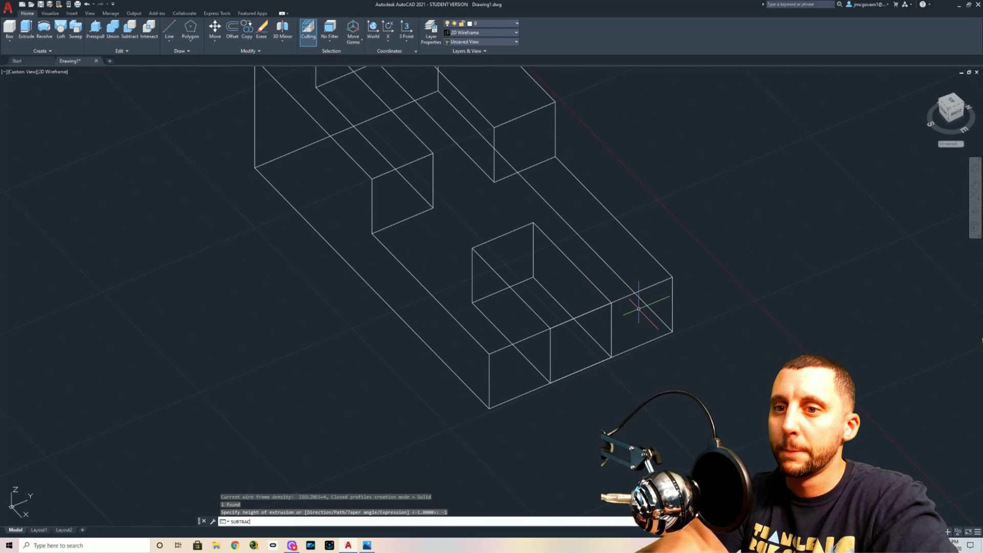
pyautogui.press('Return')
pyautogui.click(629, 296)
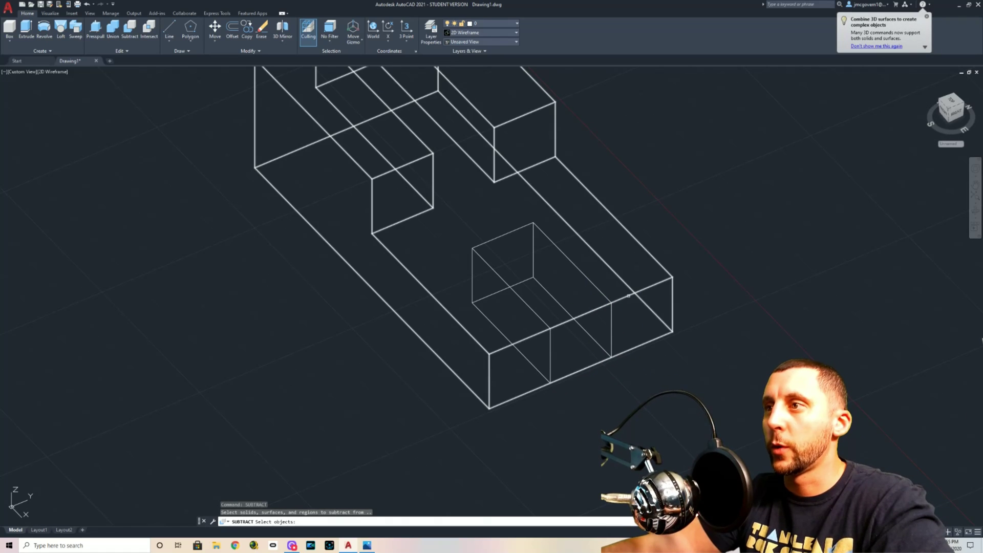
pyautogui.click(629, 296)
pyautogui.press('Return')
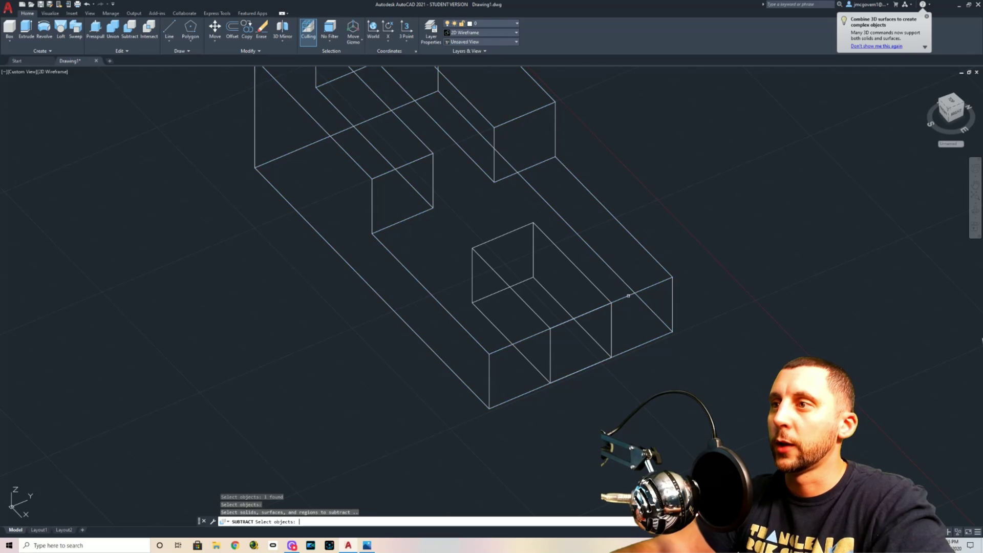
pyautogui.click(600, 291)
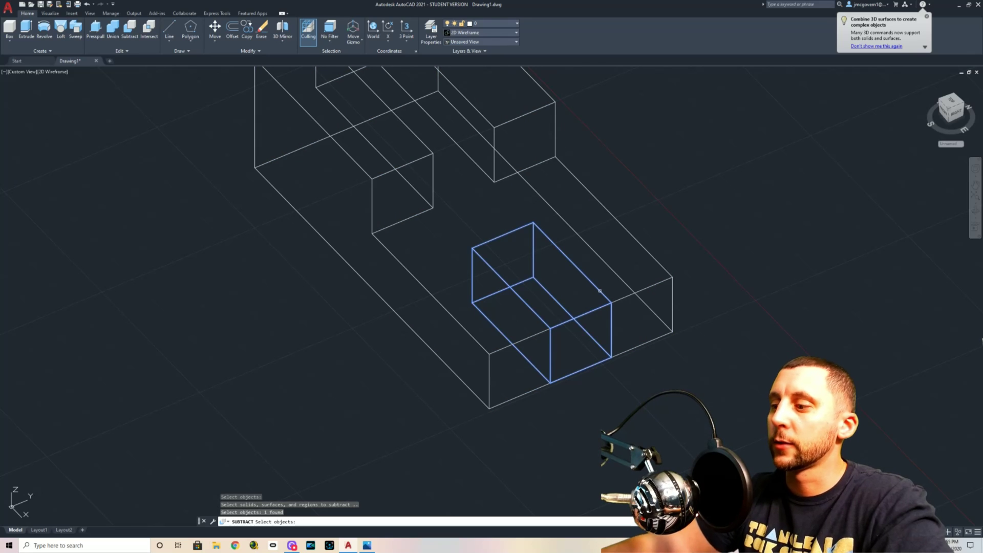
pyautogui.press('Return')
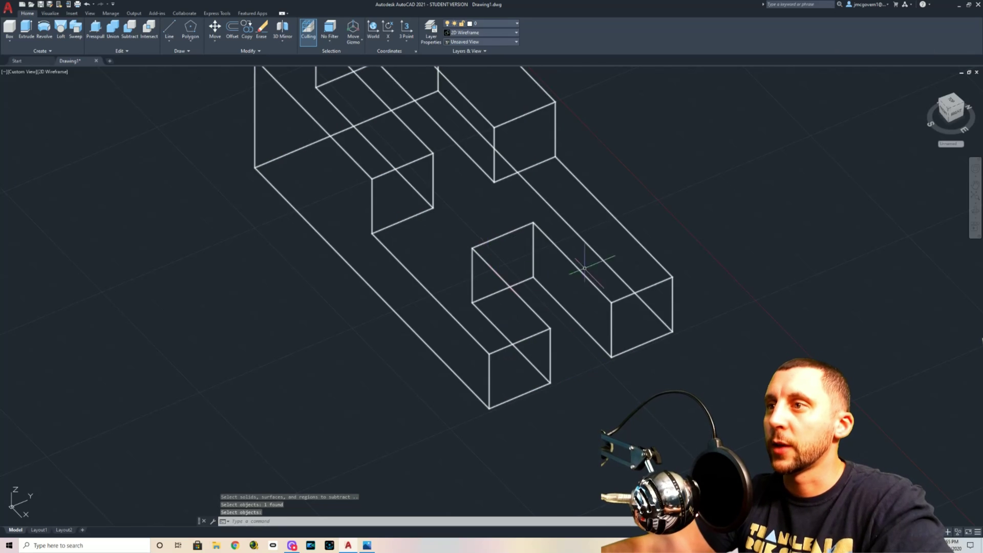
# Step: Switch to Photos to check the notch's chamfer dimensions on the reference drawing, and return to AutoCAD
pyautogui.scroll(-3, 620, 300)
pyautogui.hotkey('alt', 'Tab')
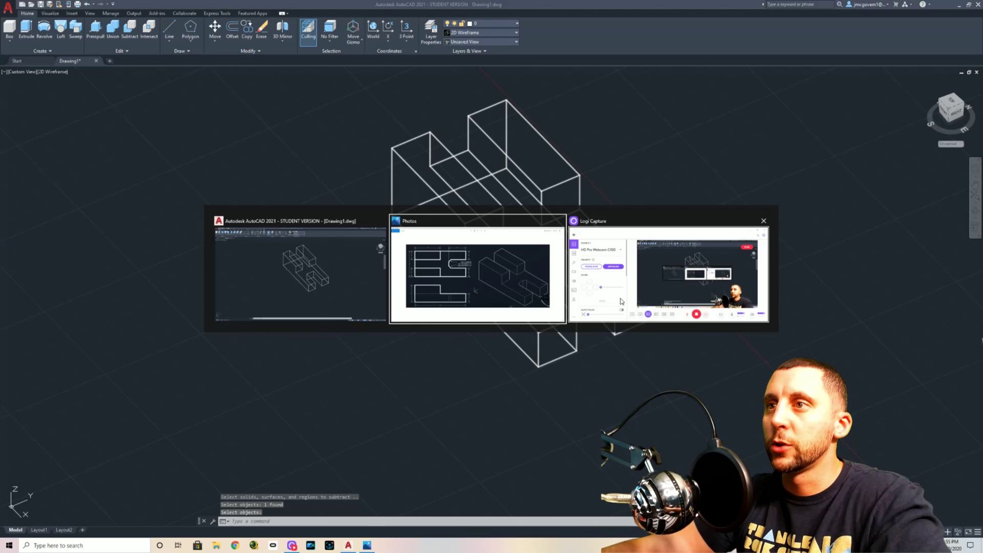
pyautogui.click(520, 301)
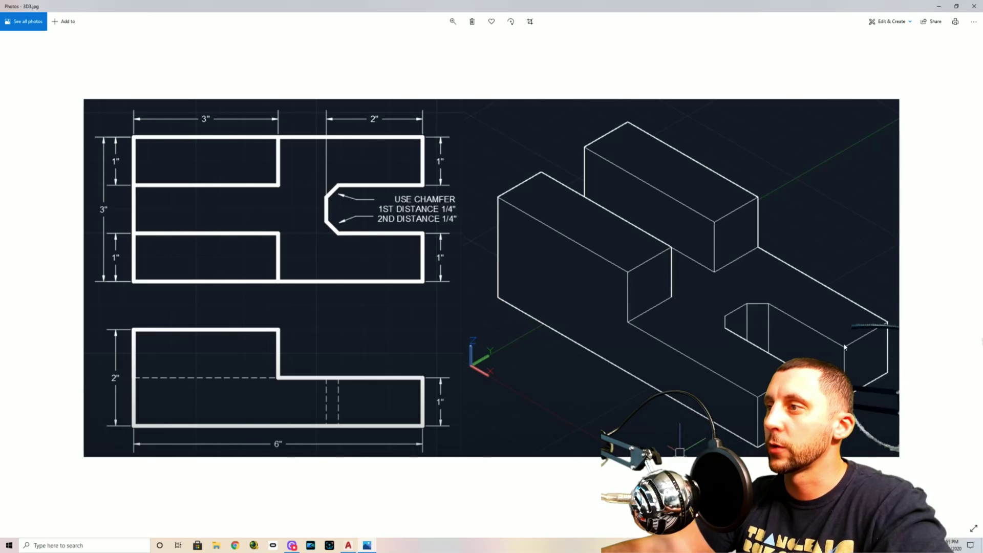
pyautogui.hotkey('alt', 'Tab')
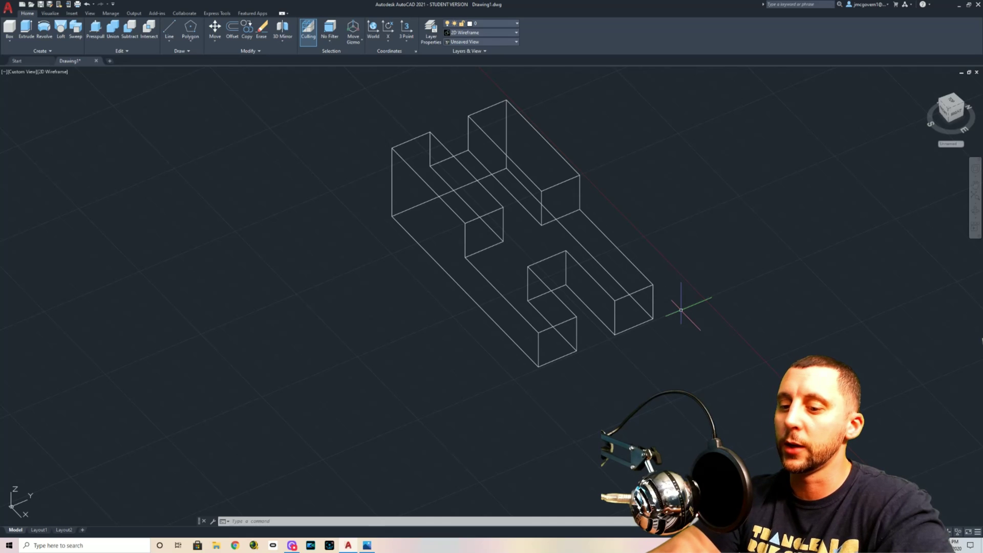
# Step: Chamfer the two inner vertical edges of the lower step's notch with both distances set to 1/4
pyautogui.write('CHA')
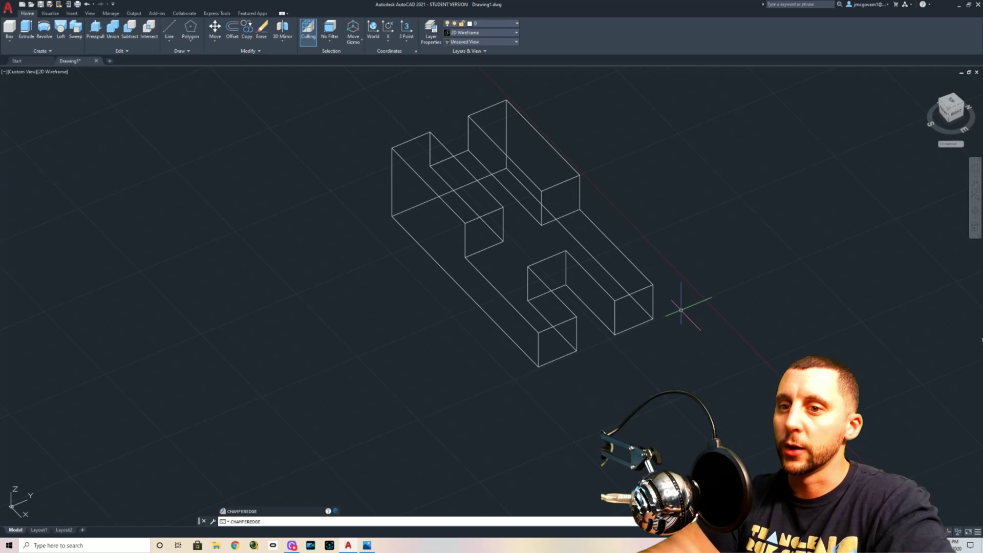
pyautogui.write('MFEREDGE')
pyautogui.press('Return')
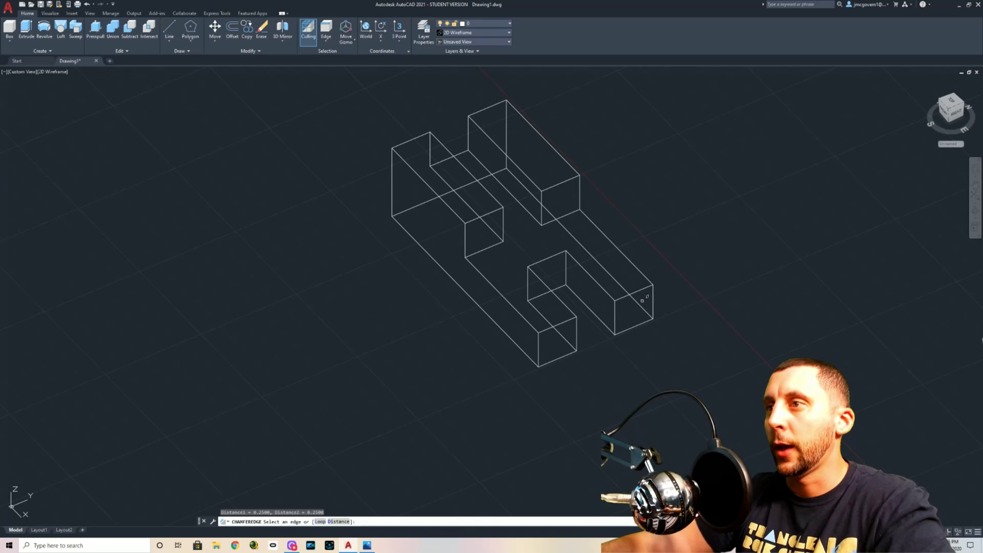
pyautogui.click(340, 522)
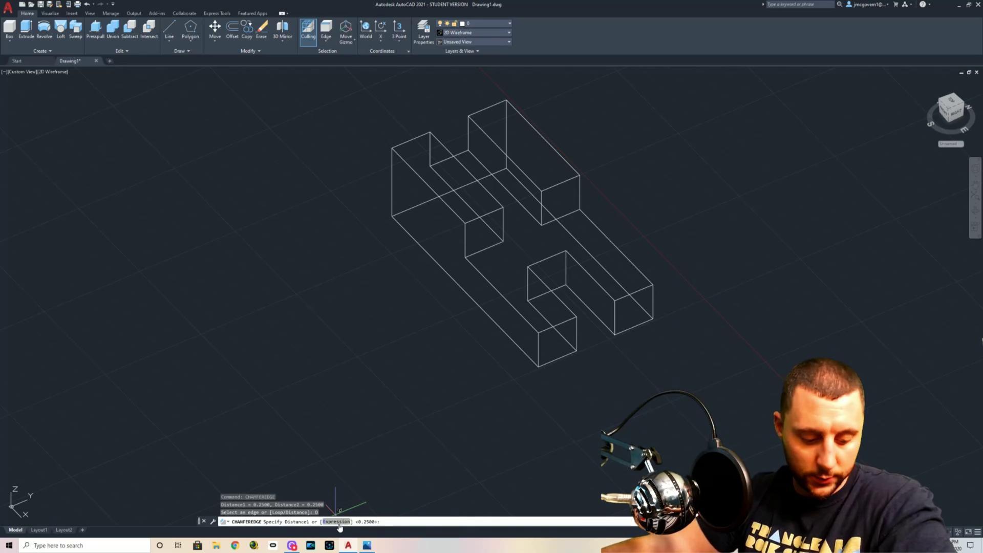
pyautogui.write('1/4')
pyautogui.press('Return')
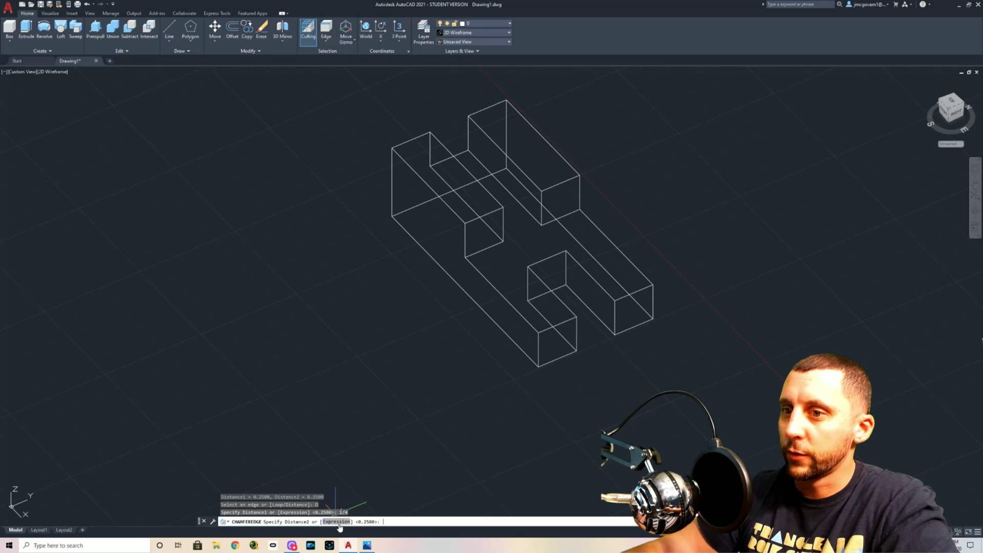
pyautogui.write('1/4')
pyautogui.press('Return')
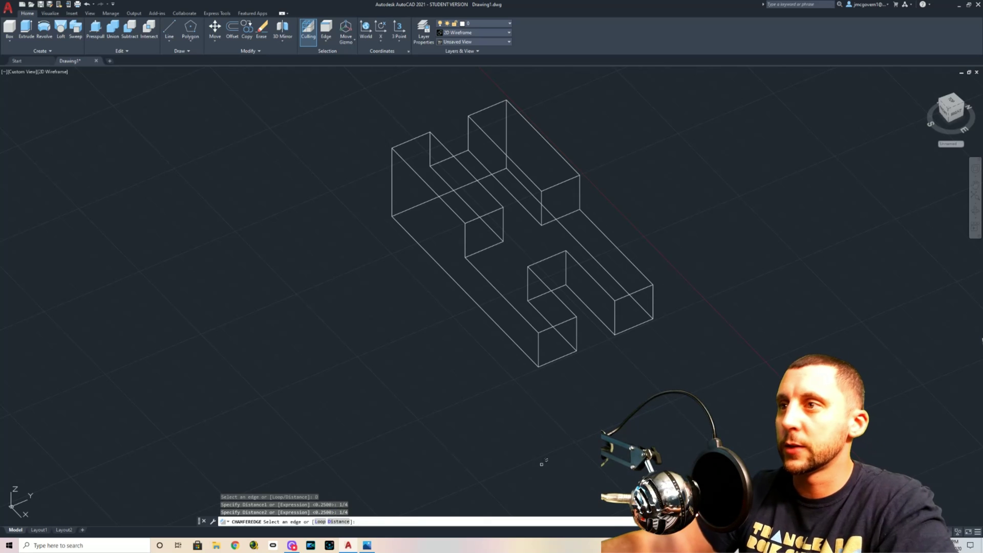
pyautogui.click(567, 263)
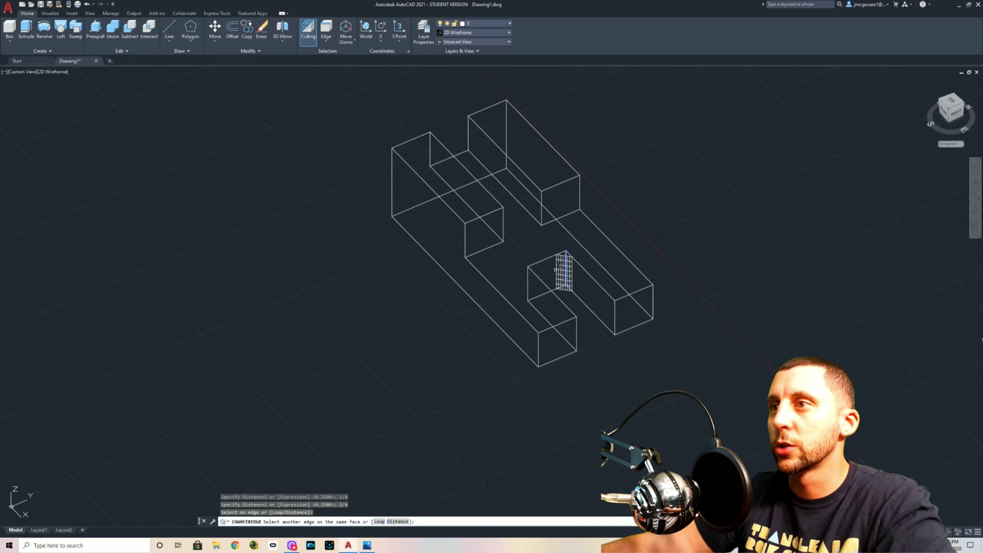
pyautogui.click(533, 278)
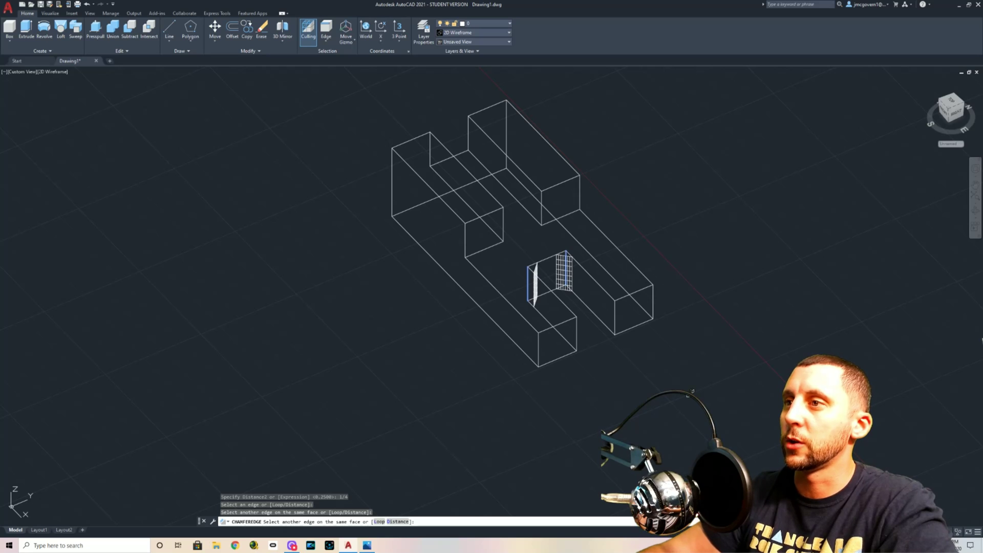
pyautogui.press('Return')
pyautogui.press('Return')
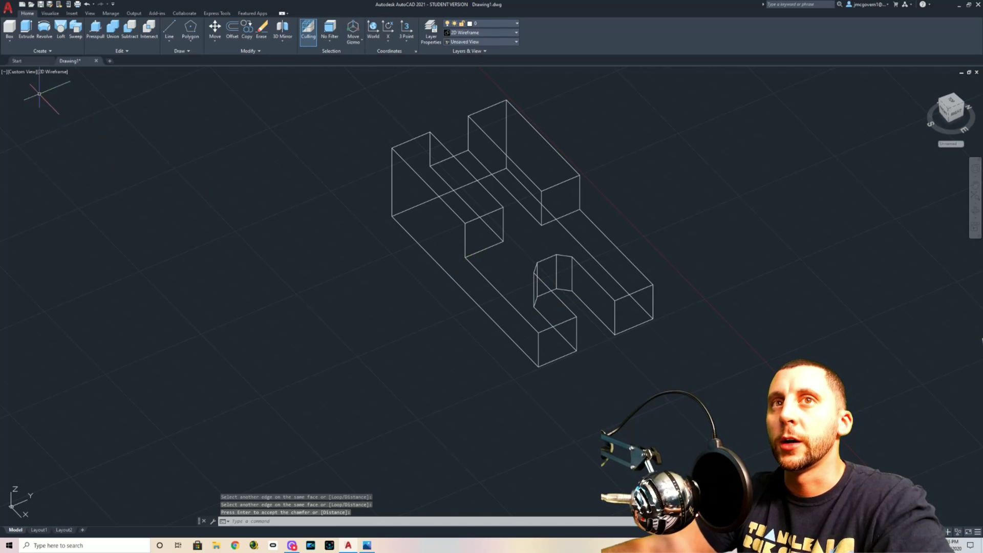
# Step: Inspect the finished block in the Top view and from an orbited 3D angle
pyautogui.click(21, 74)
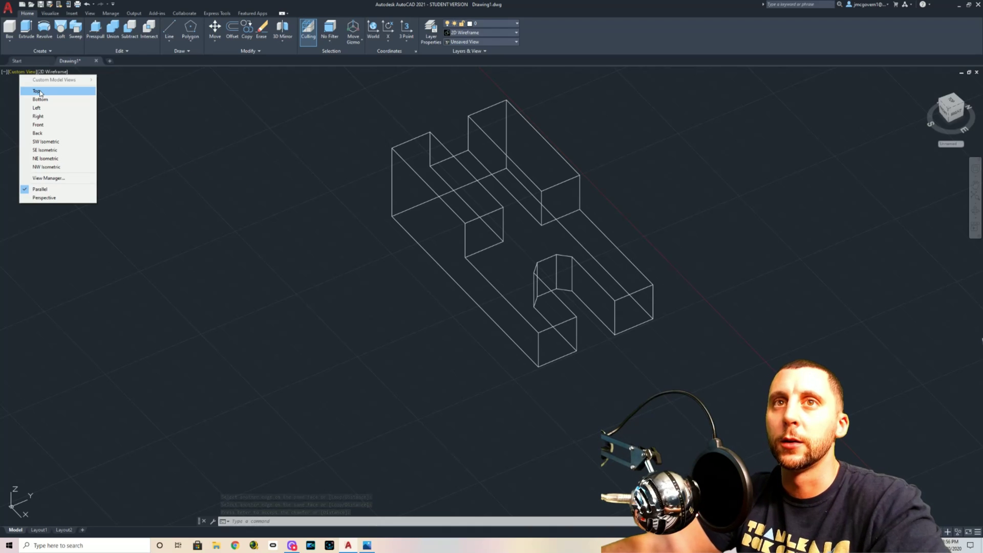
pyautogui.click(39, 92)
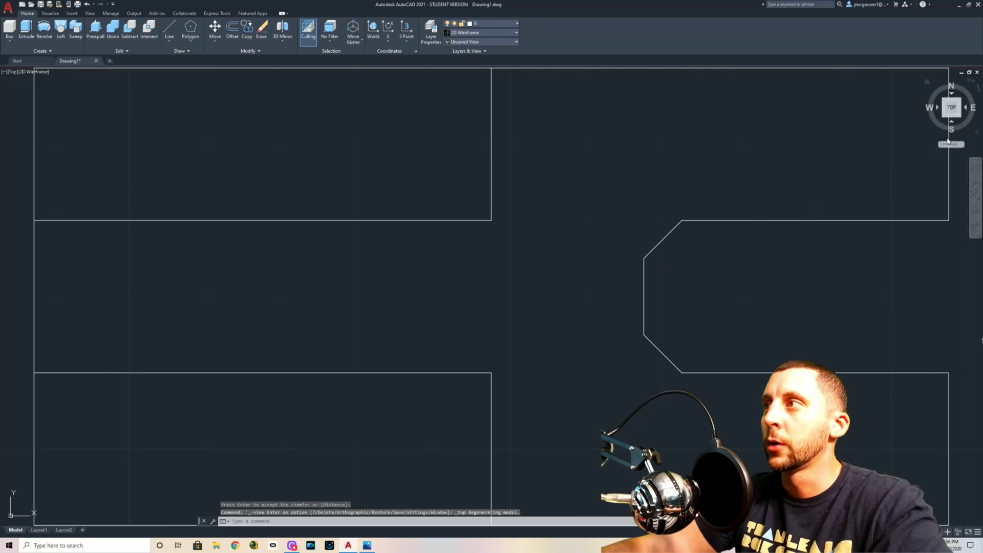
pyautogui.click(960, 116)
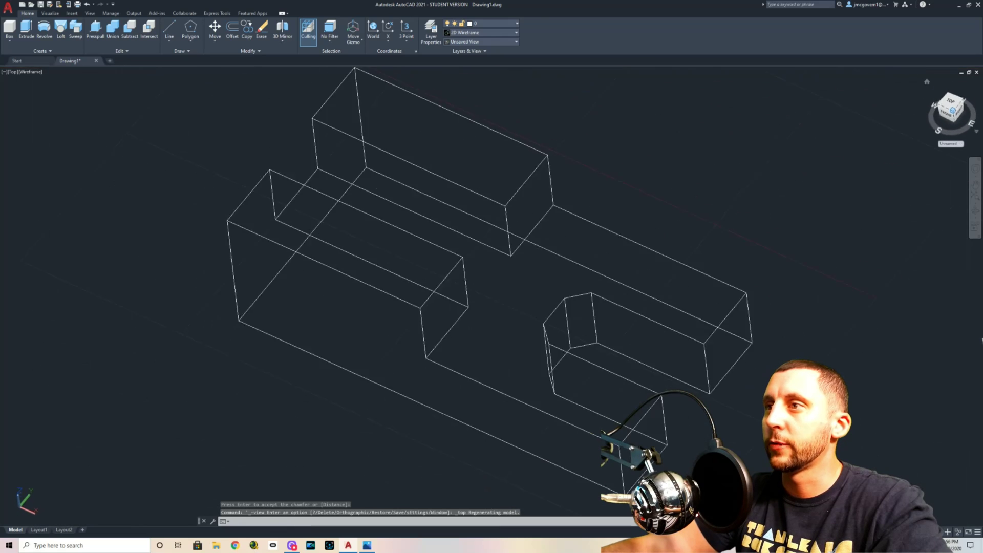
pyautogui.click(975, 210)
pyautogui.moveTo(492, 256); pyautogui.dragTo(701, 328)
pyautogui.press('Escape')
# Step: View the block in the Conceptual visual style from another angle and return it to 2D Wireframe
pyautogui.click(51, 73)
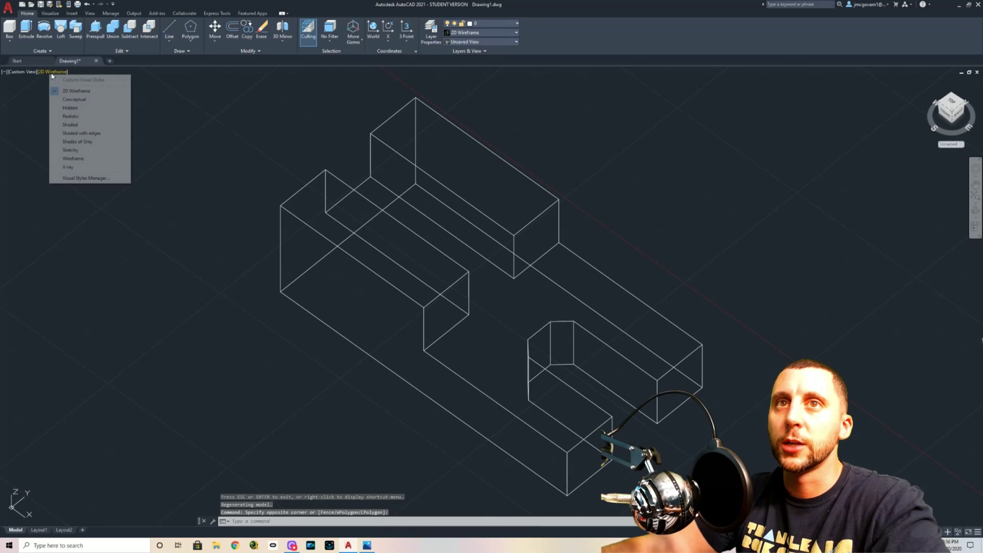
pyautogui.click(74, 99)
pyautogui.keyDown('shift'); pyautogui.moveTo(491, 307); pyautogui.dragTo(605, 307, button='middle'); pyautogui.keyUp('shift')
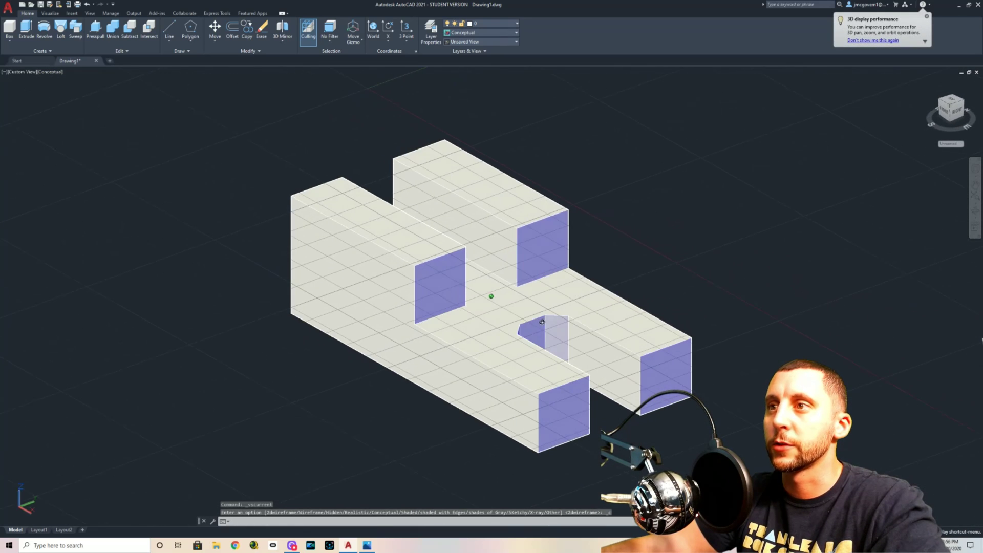
pyautogui.click(49, 72)
pyautogui.click(52, 91)
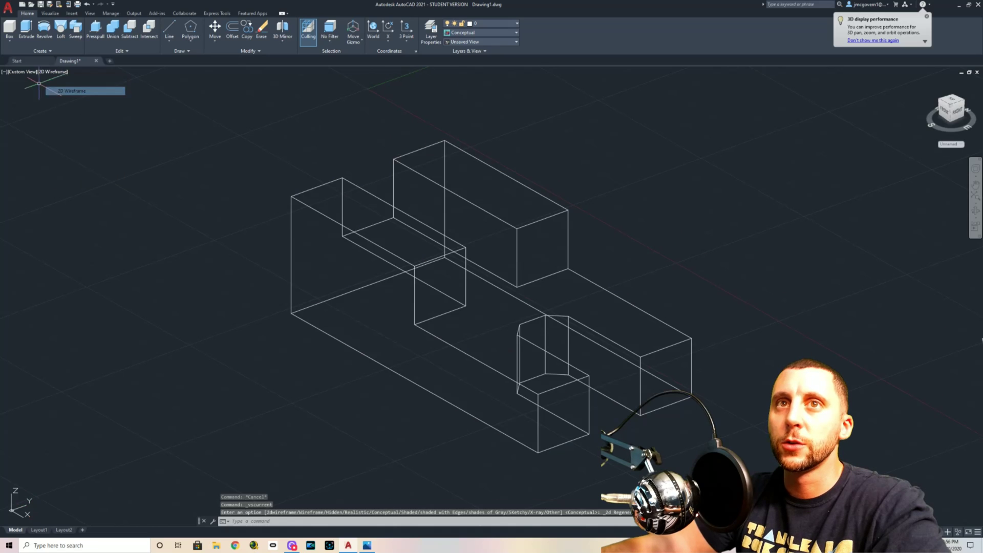
# Step: Reset the view to Top, set the SE Isometric view and apply the Hidden visual style to the block
pyautogui.click(25, 72)
pyautogui.click(39, 92)
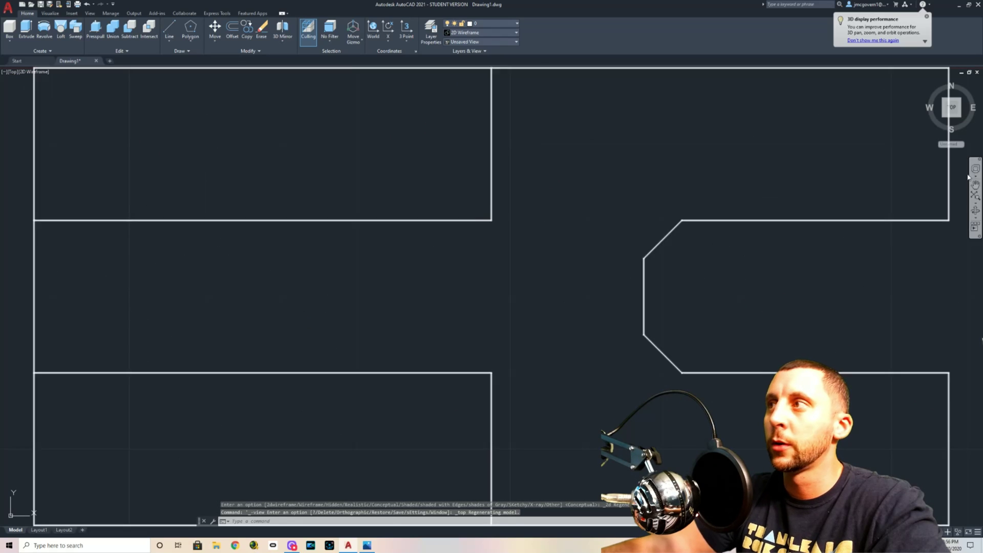
pyautogui.click(959, 115)
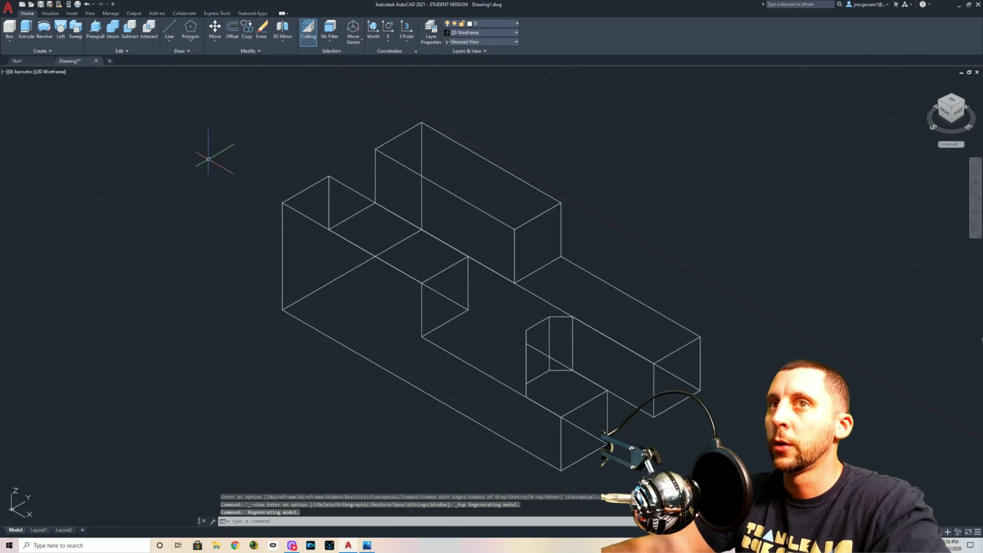
pyautogui.click(60, 73)
pyautogui.click(77, 108)
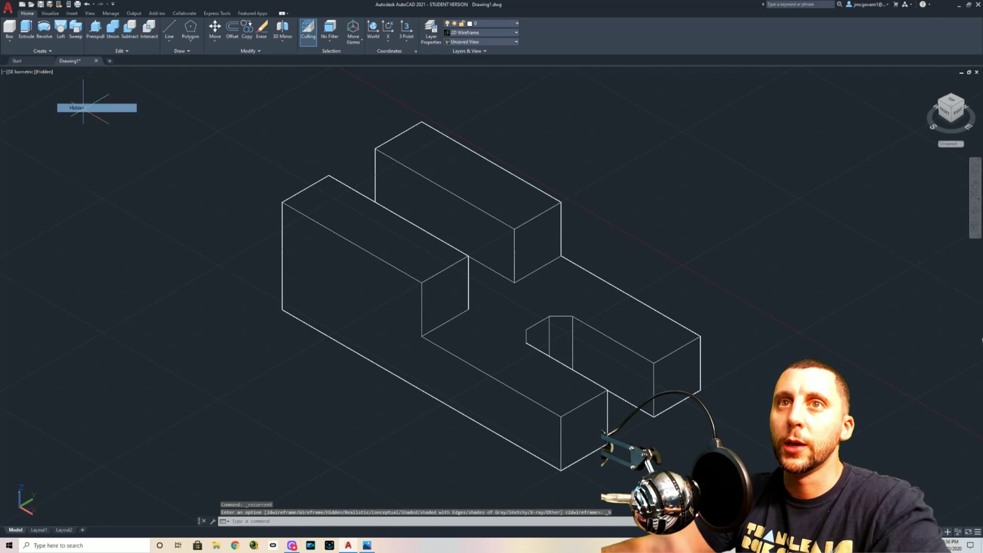